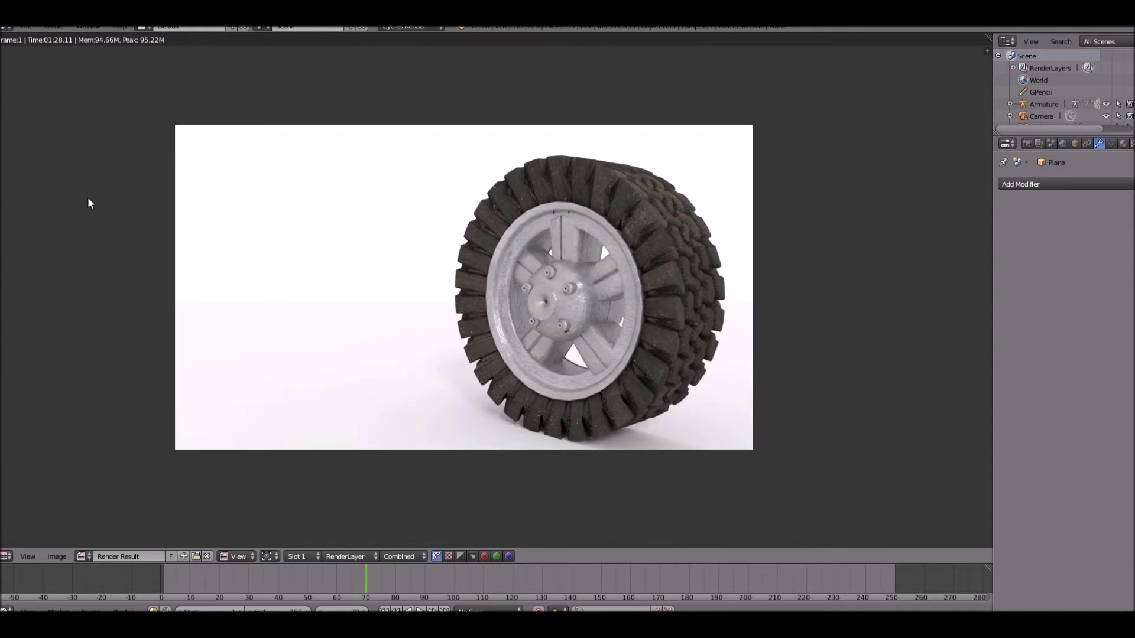
# Examine the finished render of the wheel up close and return to the 3D view
pyautogui.scroll(1, 69, 172)
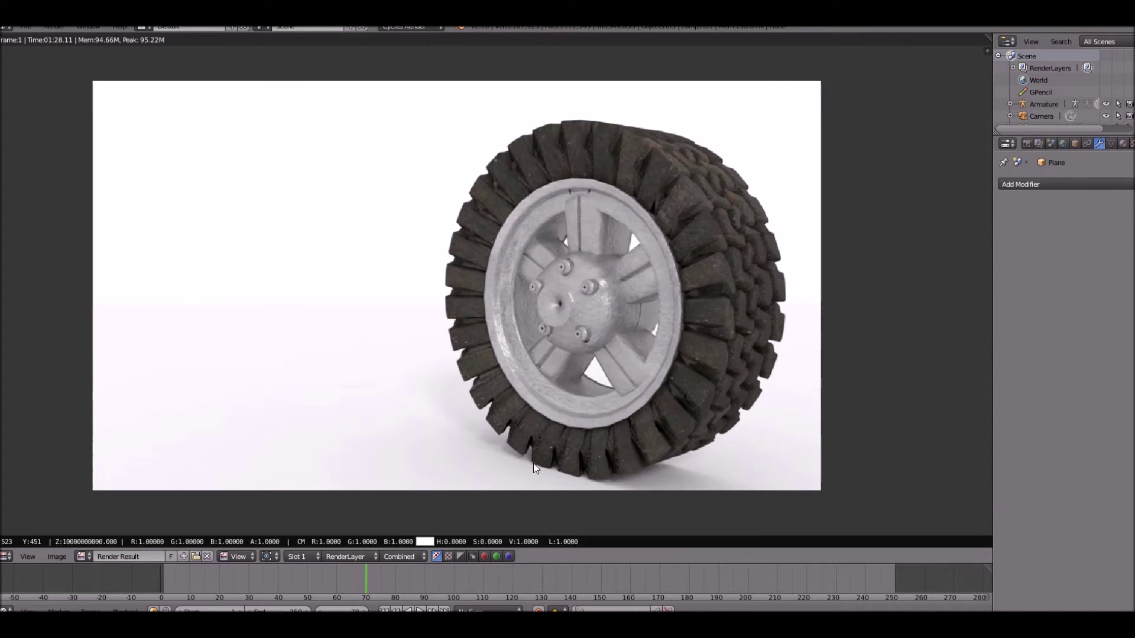
pyautogui.scroll(2, 701, 296)
pyautogui.scroll(-7, 743, 296)
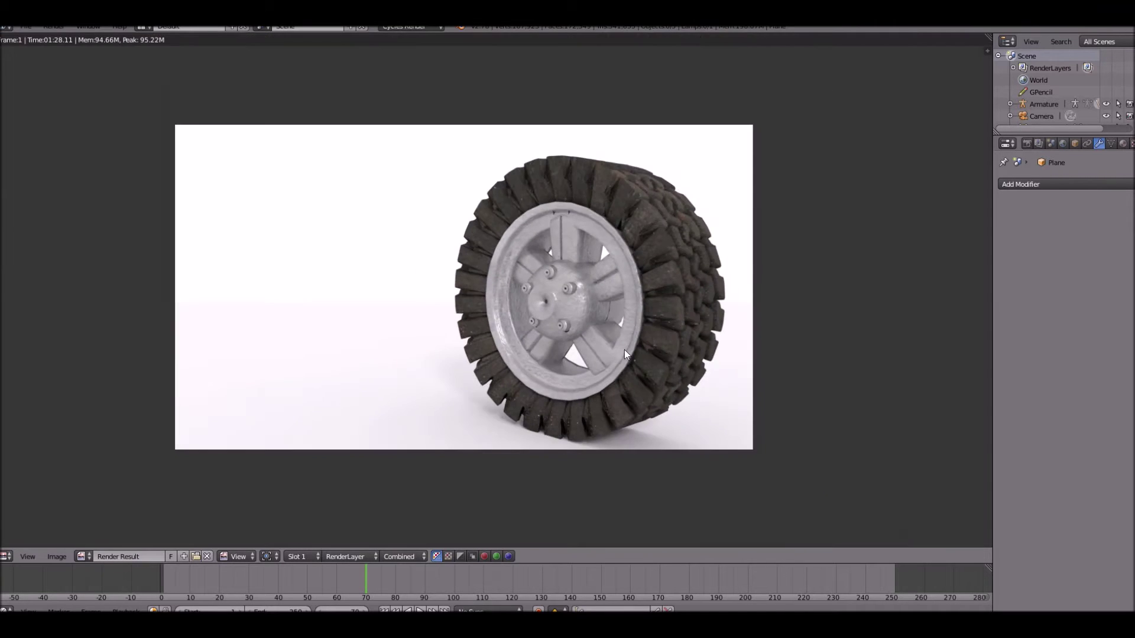
pyautogui.scroll(3, 584, 327)
pyautogui.press('Escape')
# Inspect the wheel model's hub, bolts, spokes and tread in the camera view and from the front
pyautogui.moveTo(544, 340); pyautogui.dragTo(143, 420, button='middle')
pyautogui.scroll(5, 448, 338)
pyautogui.scroll(-3, 335, 335)
pyautogui.moveTo(593, 350); pyautogui.dragTo(530, 342, button='middle')
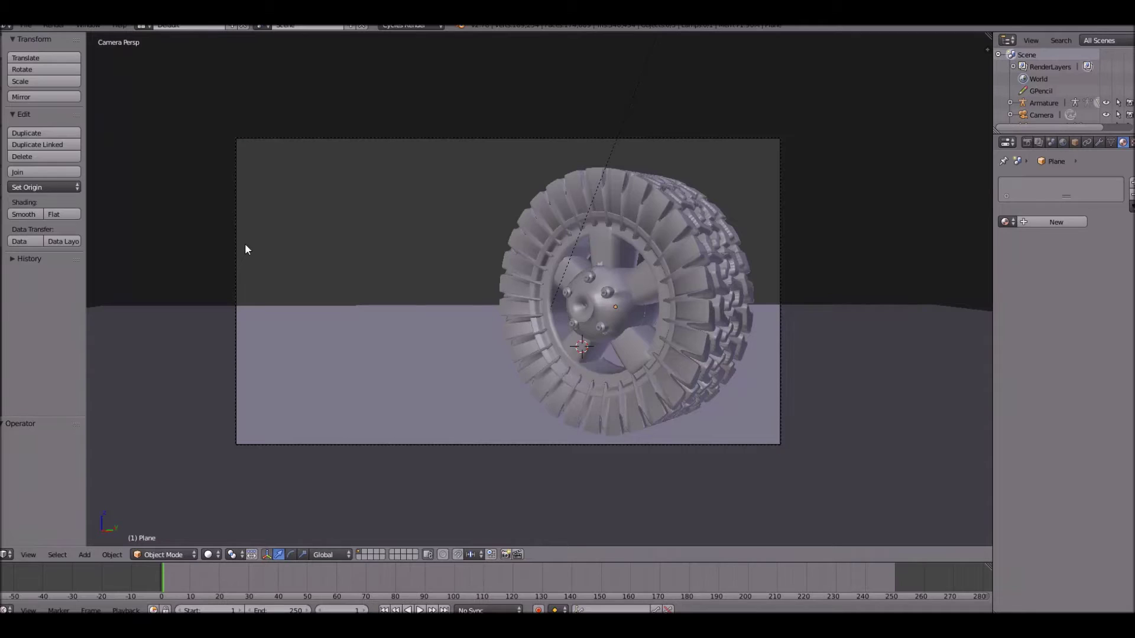
pyautogui.click(299, 269)
pyautogui.scroll(5, 483, 261)
pyautogui.scroll(-3, 707, 336)
pyautogui.keyDown('shift'); pyautogui.moveTo(707, 336); pyautogui.dragTo(523, 324, button='middle'); pyautogui.keyUp('shift')
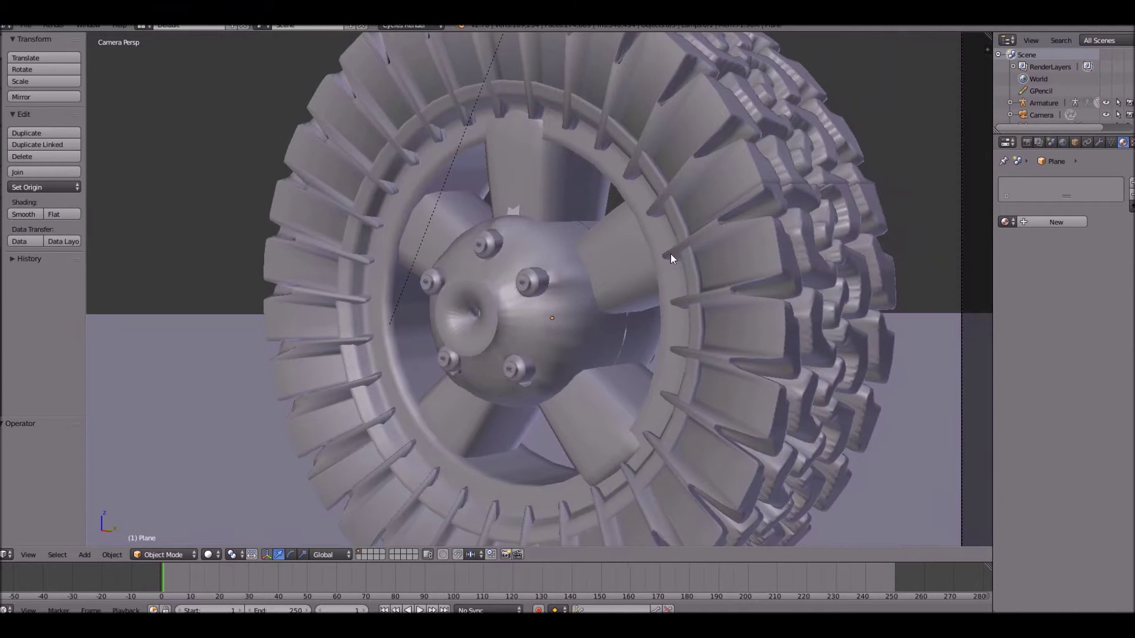
pyautogui.scroll(3, 672, 254)
pyautogui.scroll(-4, 811, 322)
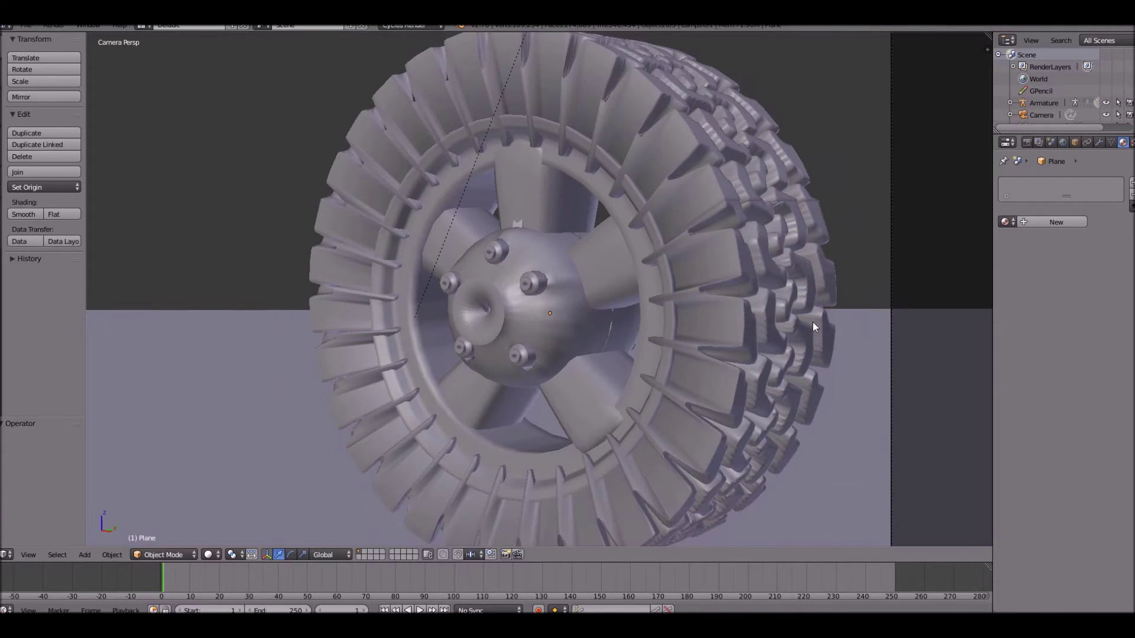
pyautogui.scroll(2, 683, 295)
pyautogui.scroll(2, 594, 222)
pyautogui.scroll(-3, 655, 296)
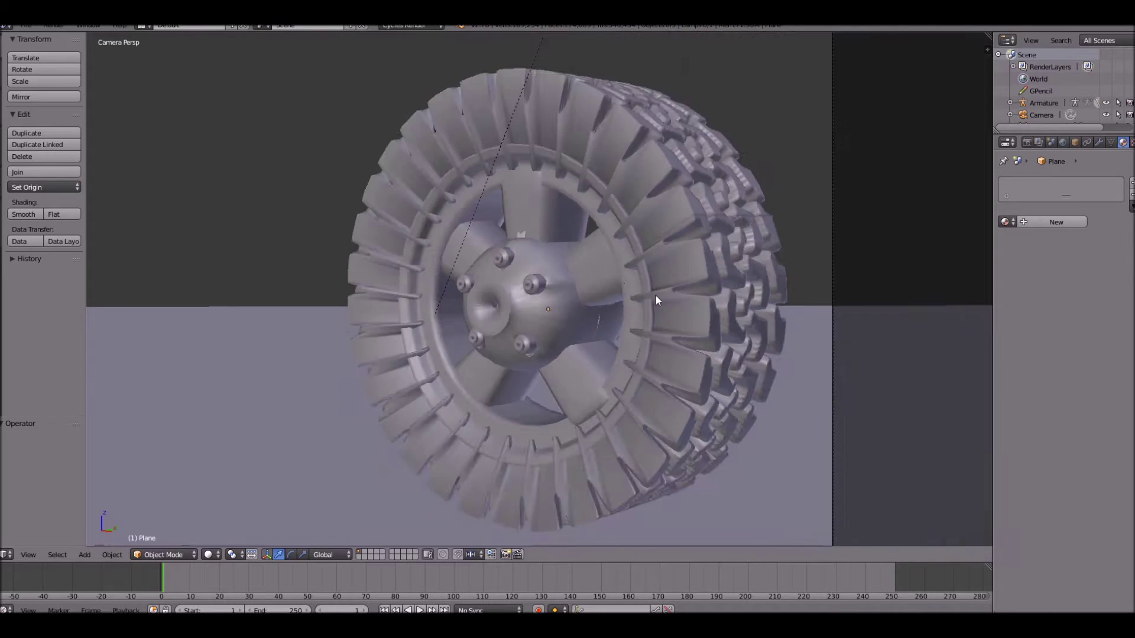
pyautogui.press('KP_0')
pyautogui.keyDown('shift'); pyautogui.moveTo(597, 322); pyautogui.dragTo(594, 319, button='middle'); pyautogui.keyUp('shift')
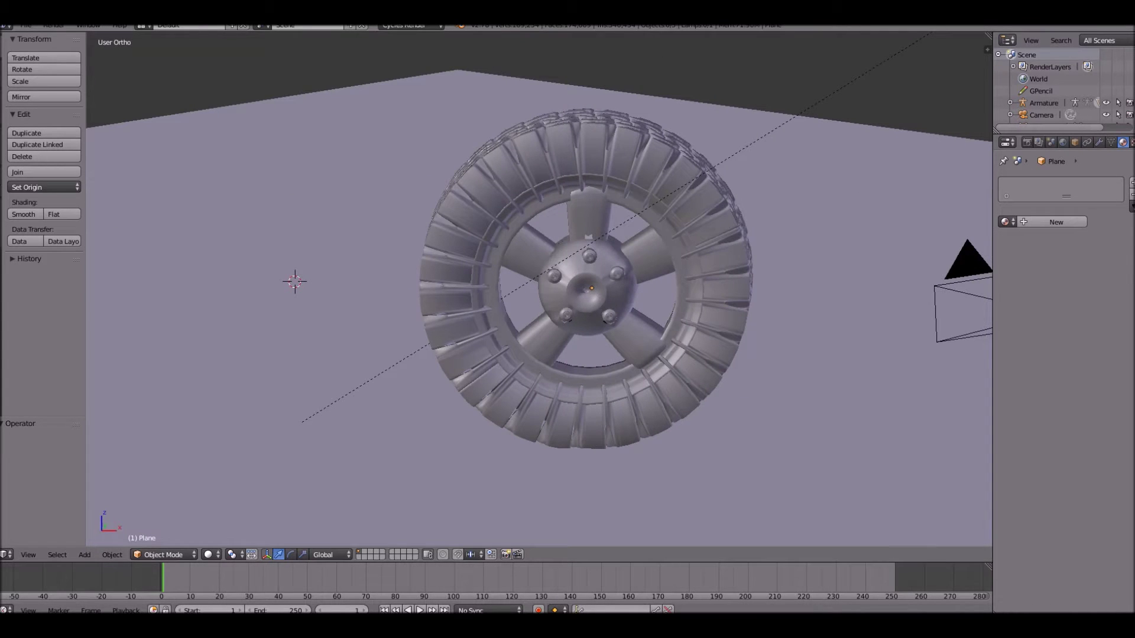
# Snap the 3D cursor to the center of the scene
pyautogui.click(410, 25)
pyautogui.click(287, 104)
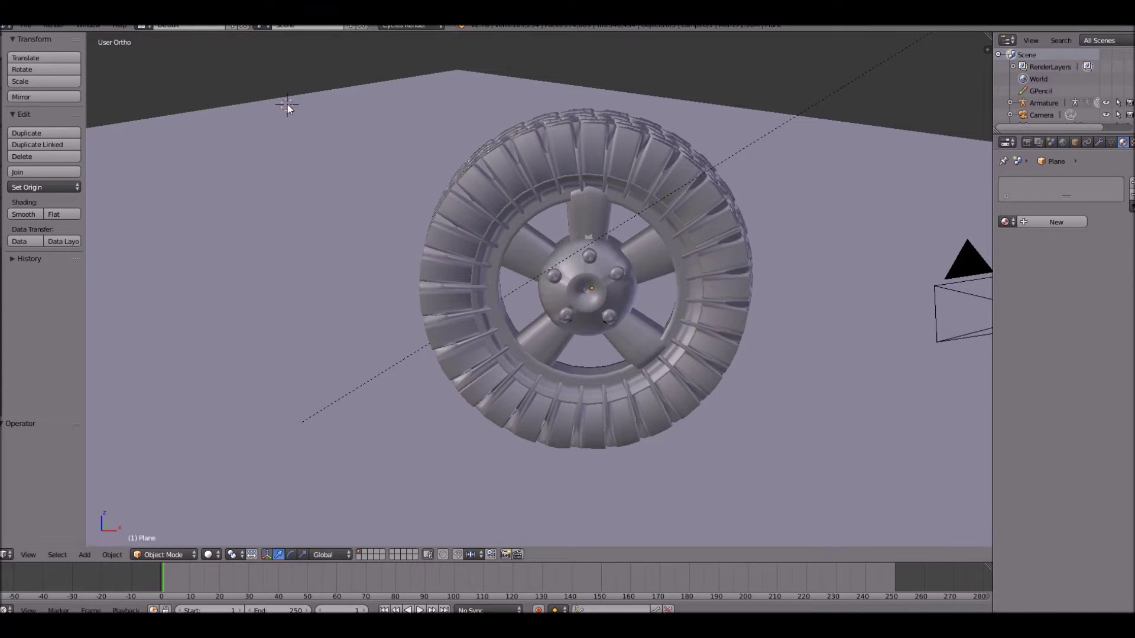
pyautogui.hotkey('shift', 's')
pyautogui.click(468, 285)
# Select the wheel mesh and enter Edit Mode with none of its geometry selected
pyautogui.scroll(3, 496, 299)
pyautogui.keyDown('shift'); pyautogui.moveTo(588, 302); pyautogui.dragTo(418, 345, button='middle'); pyautogui.keyUp('shift')
pyautogui.scroll(-1, 469, 159)
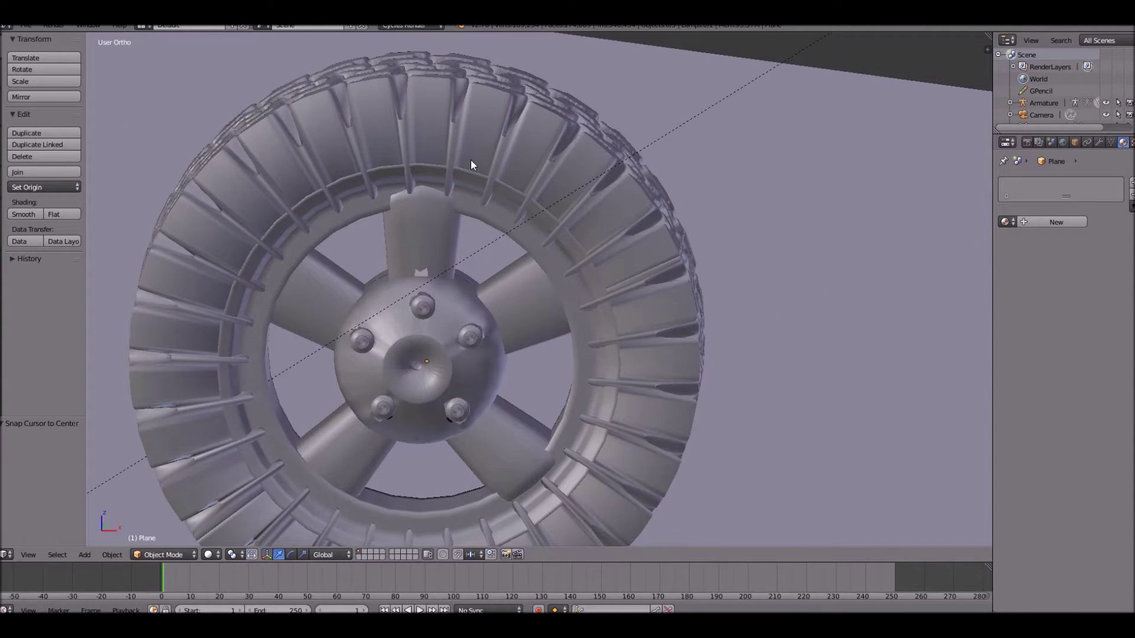
pyautogui.rightClick(470, 159)
pyautogui.scroll(-2, 470, 160)
pyautogui.press('Tab')
pyautogui.press('a')
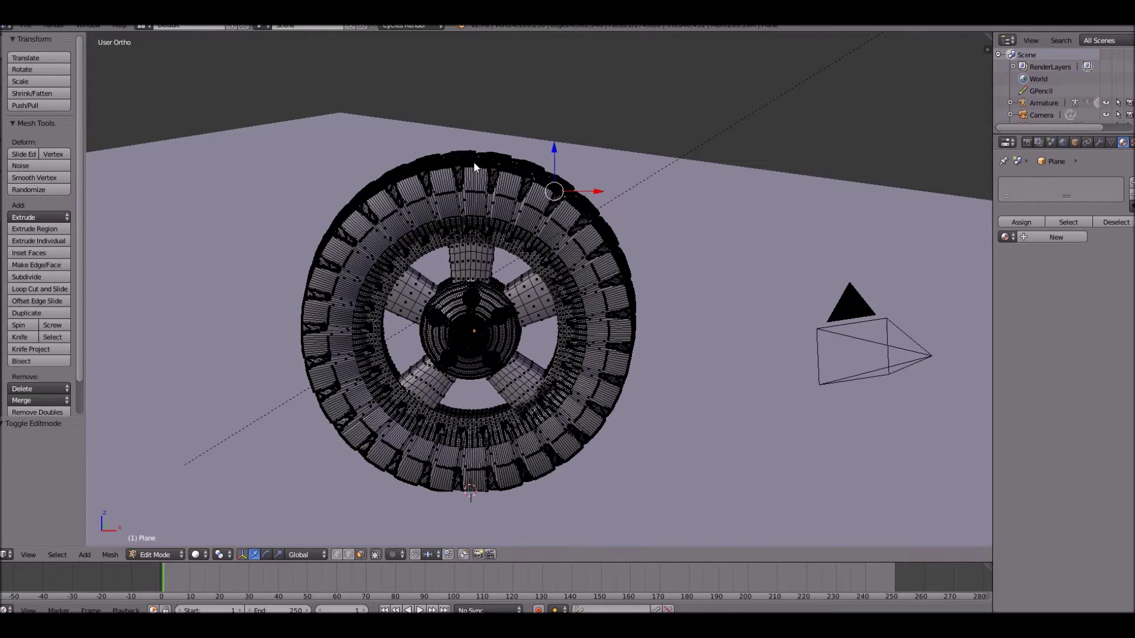
# Select all linked tire sections, unwrap them with Smart UV Project at its default settings, and clear the selection
pyautogui.press('l')
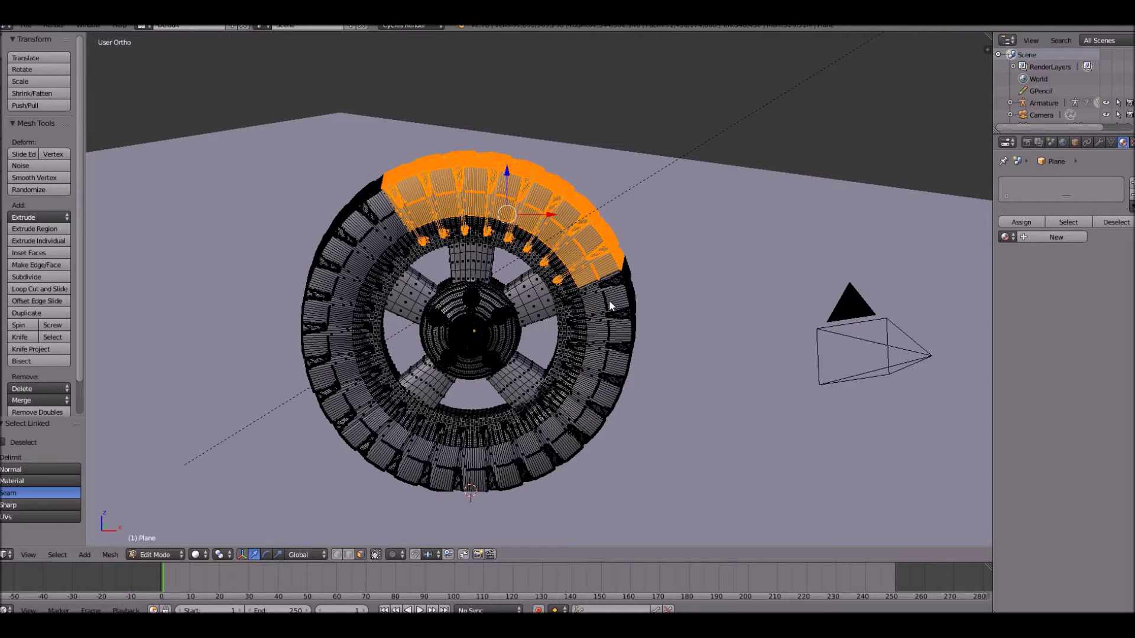
pyautogui.press('l')
pyautogui.press('l')
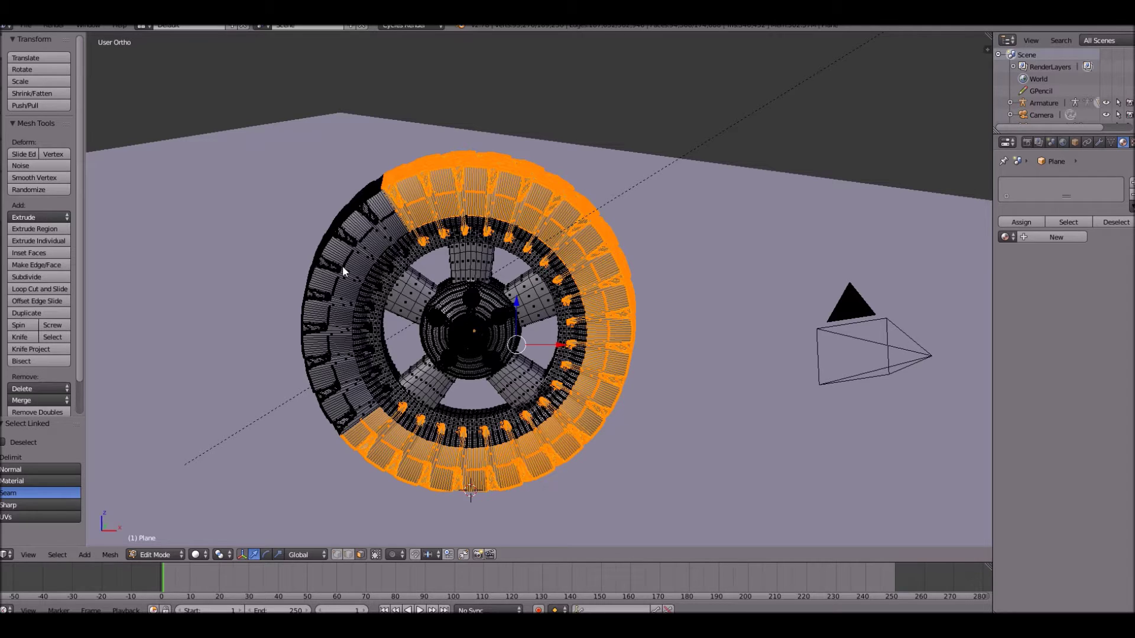
pyautogui.press('l')
pyautogui.press('u')
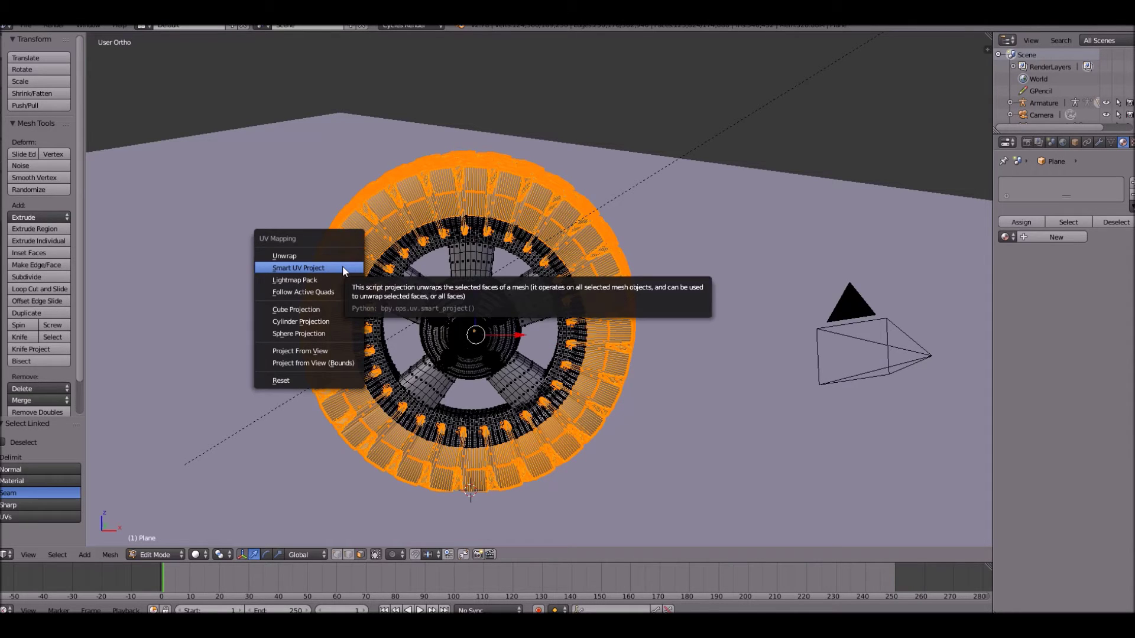
pyautogui.click(342, 268)
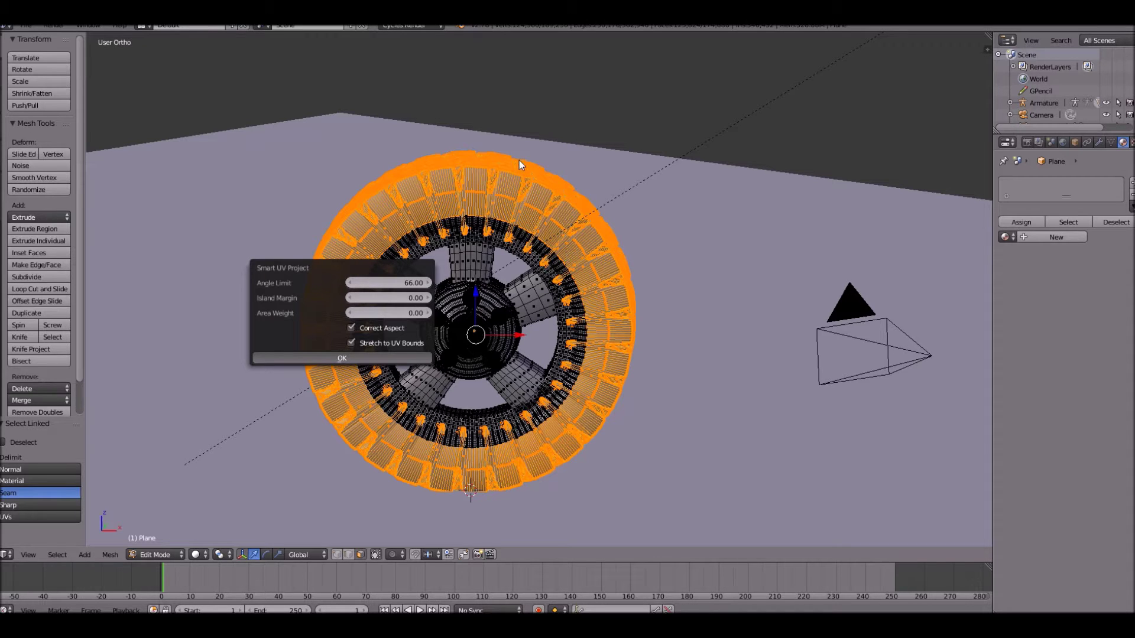
pyautogui.press('Return')
pyautogui.scroll(1, 519, 160)
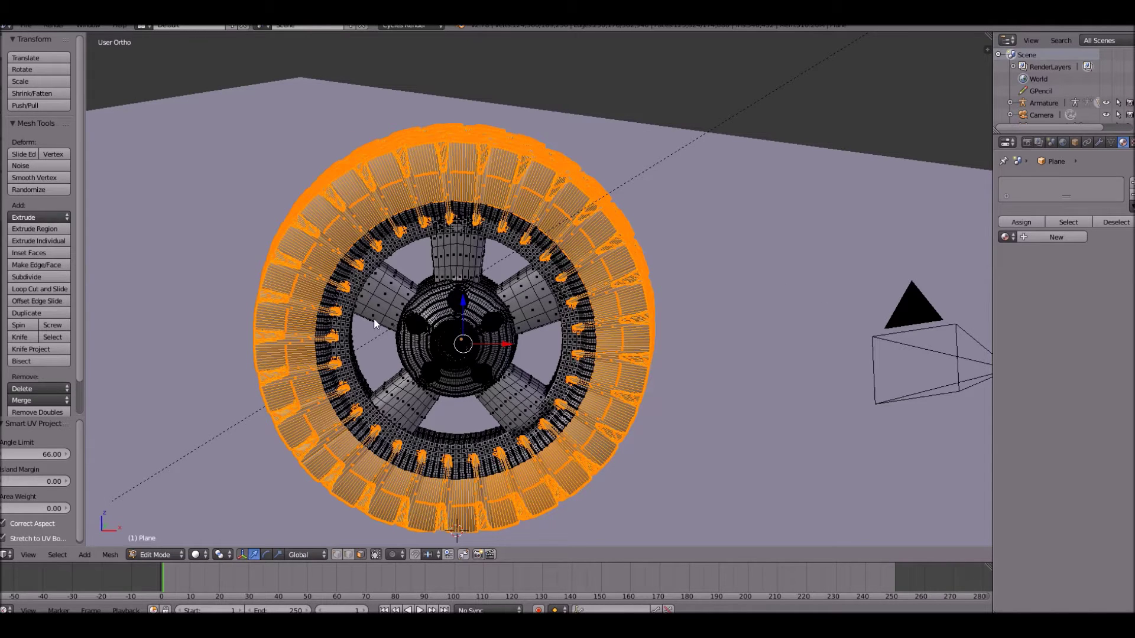
pyautogui.press('a')
pyautogui.scroll(2, 406, 317)
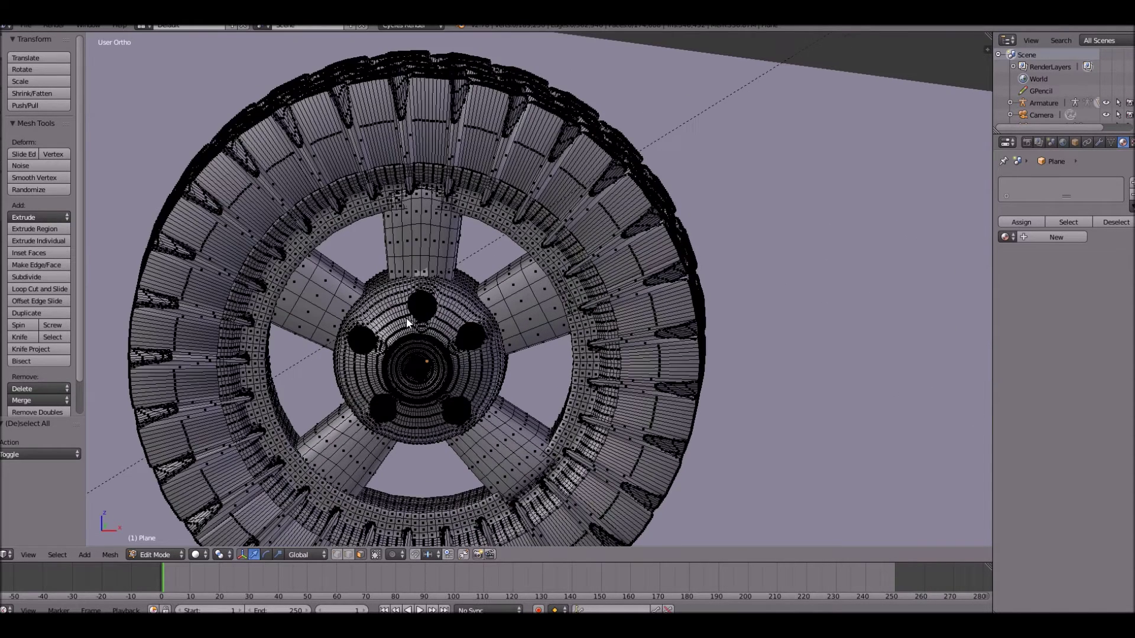
pyautogui.keyDown('shift'); pyautogui.moveTo(513, 285); pyautogui.dragTo(527, 275, button='middle'); pyautogui.keyUp('shift')
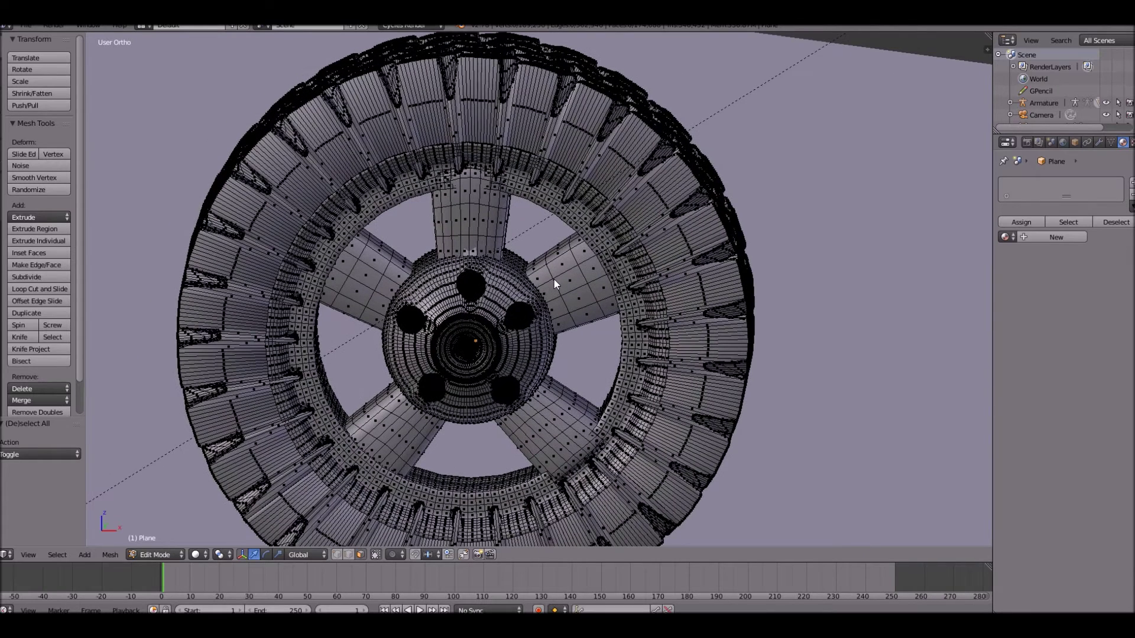
pyautogui.press('l')
pyautogui.press('l')
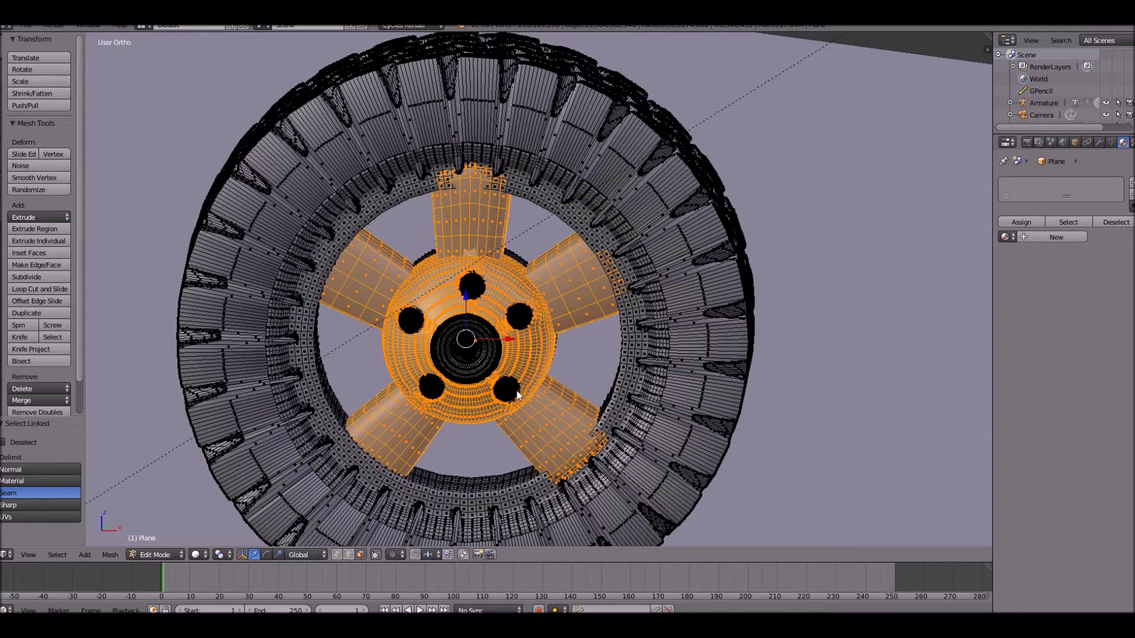
pyautogui.press('a')
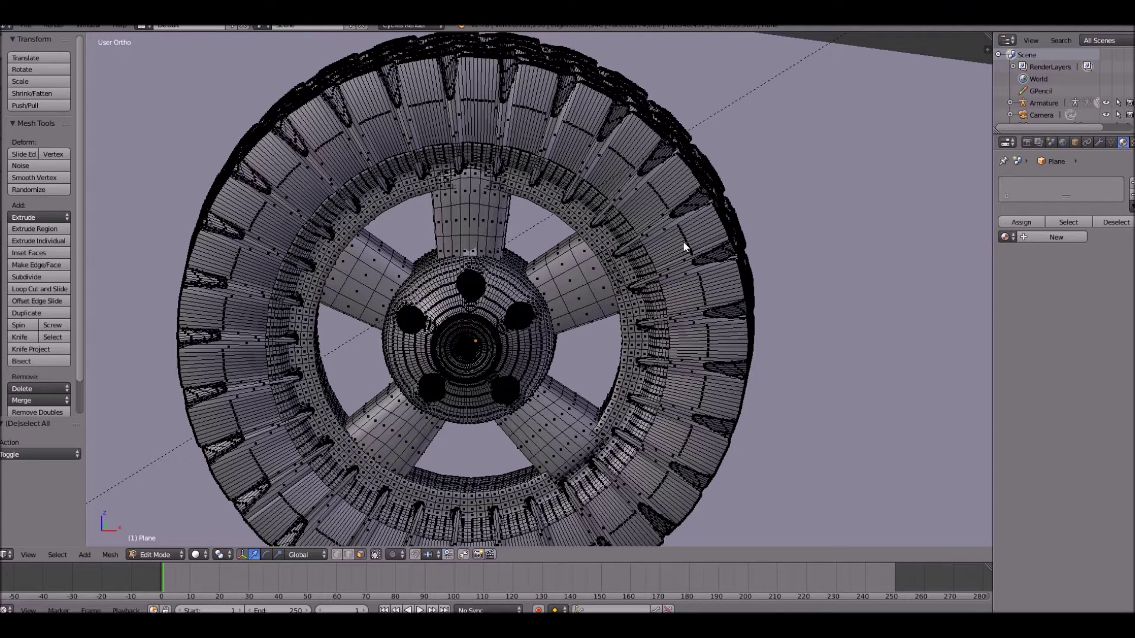
# Select every linked section of the tire and hide it, leaving only the rim parts to work on
pyautogui.press('l')
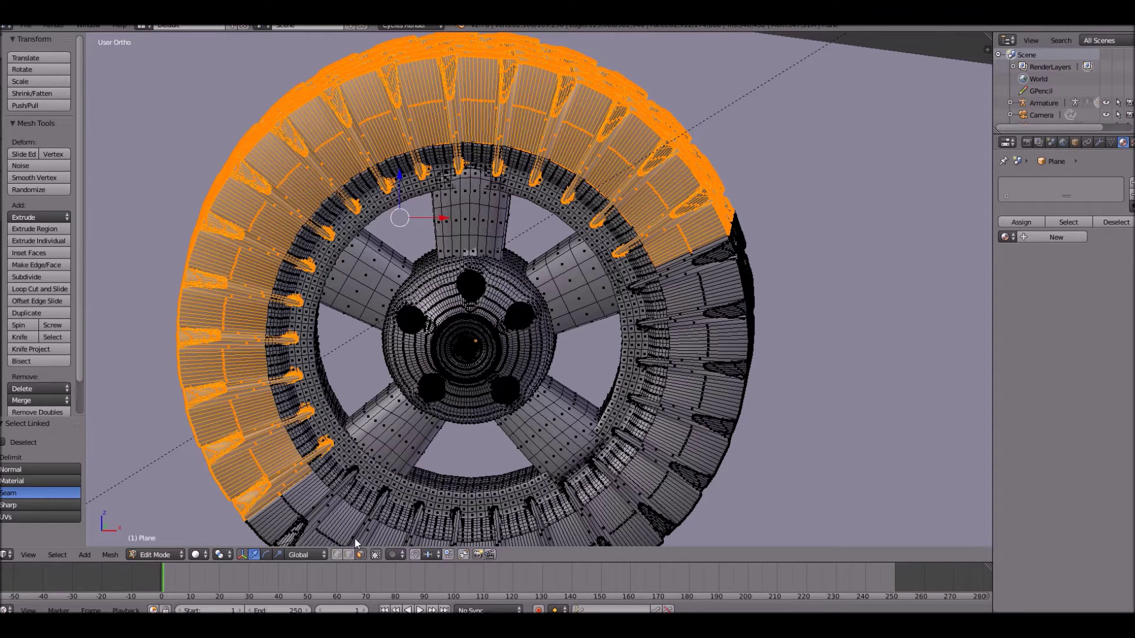
pyautogui.press('l')
pyautogui.press('l')
pyautogui.scroll(2, 654, 339)
pyautogui.press('a')
pyautogui.scroll(-2, 653, 339)
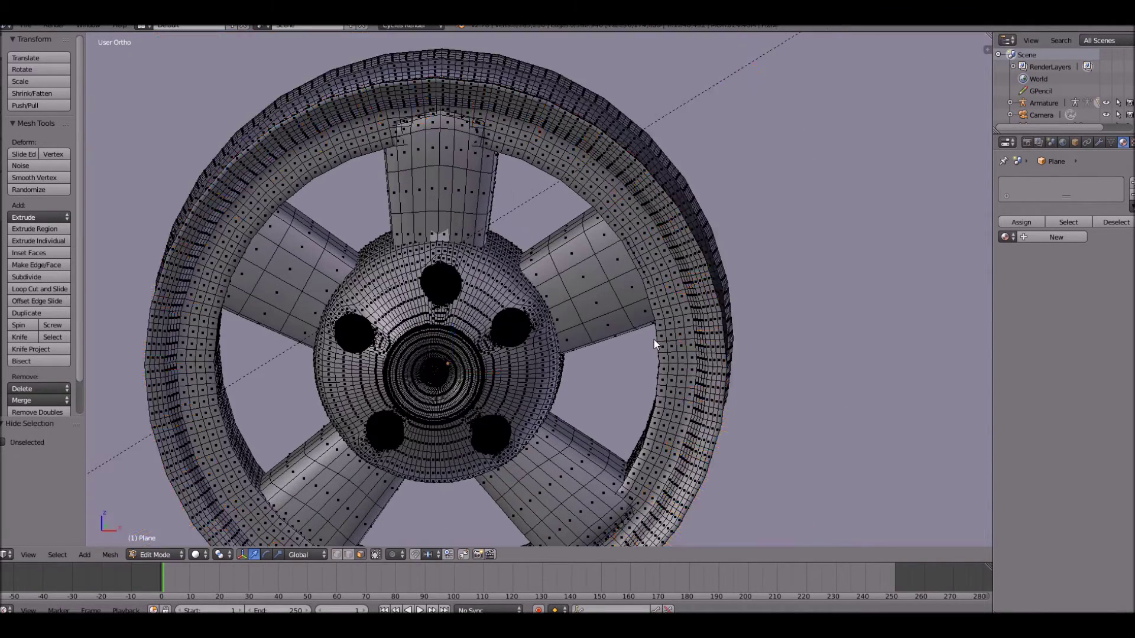
# Select the whole visible rim and unwrap it with Smart UV Project at its default settings
pyautogui.press('a')
pyautogui.scroll(-2, 653, 456)
pyautogui.press('u')
pyautogui.click(610, 352)
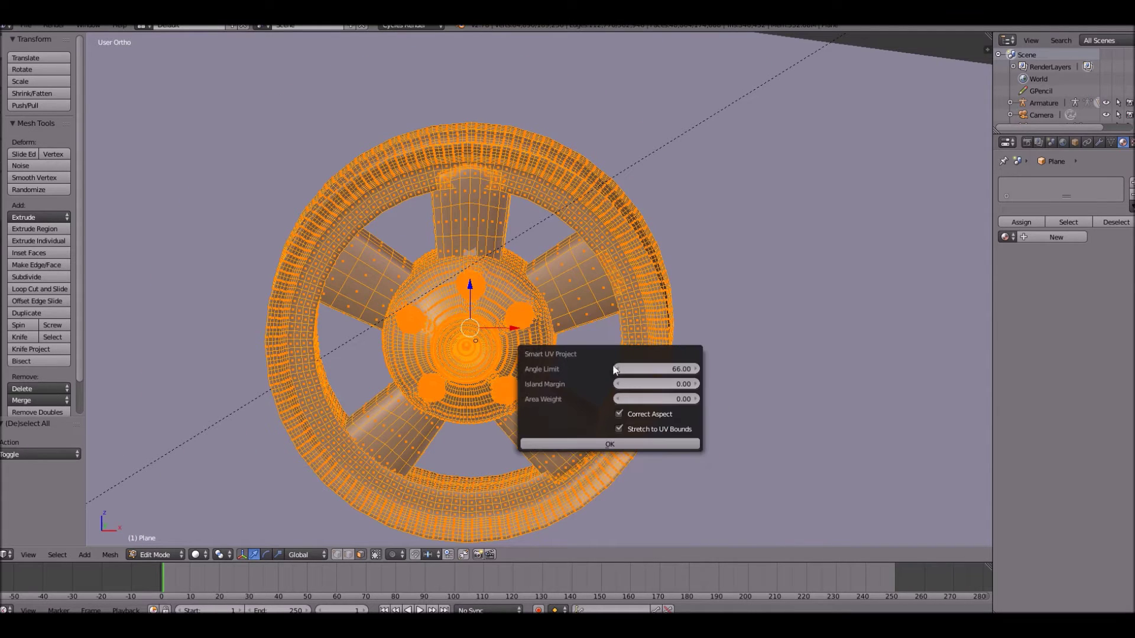
pyautogui.click(622, 441)
pyautogui.scroll(1, 492, 258)
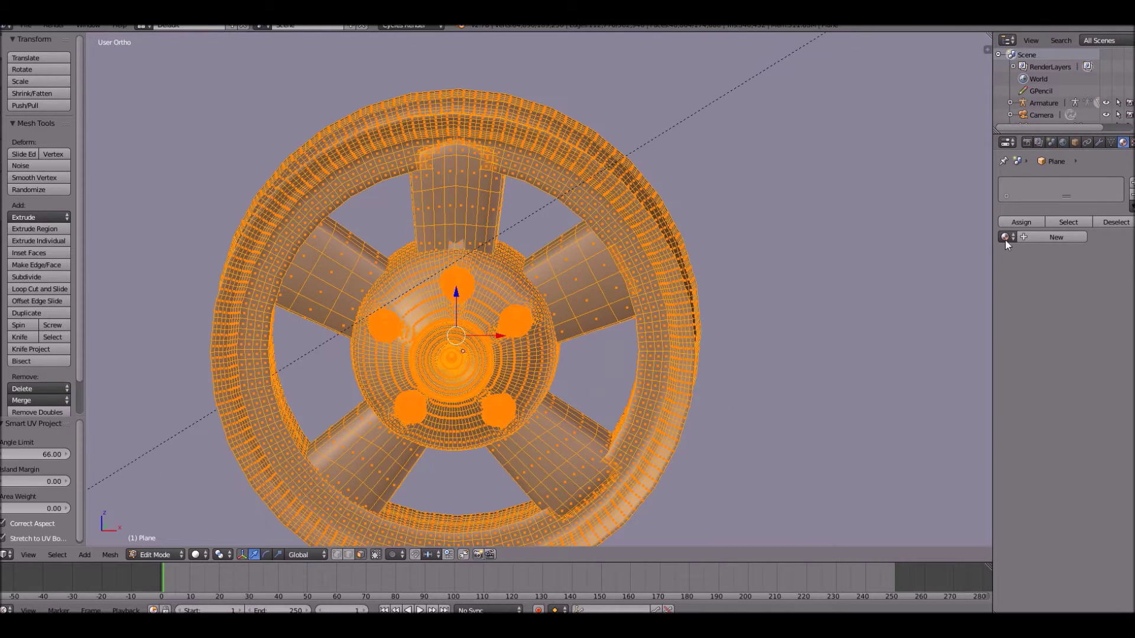
# Create a new material on the wheel and add a second slot with another new material
pyautogui.click(1054, 236)
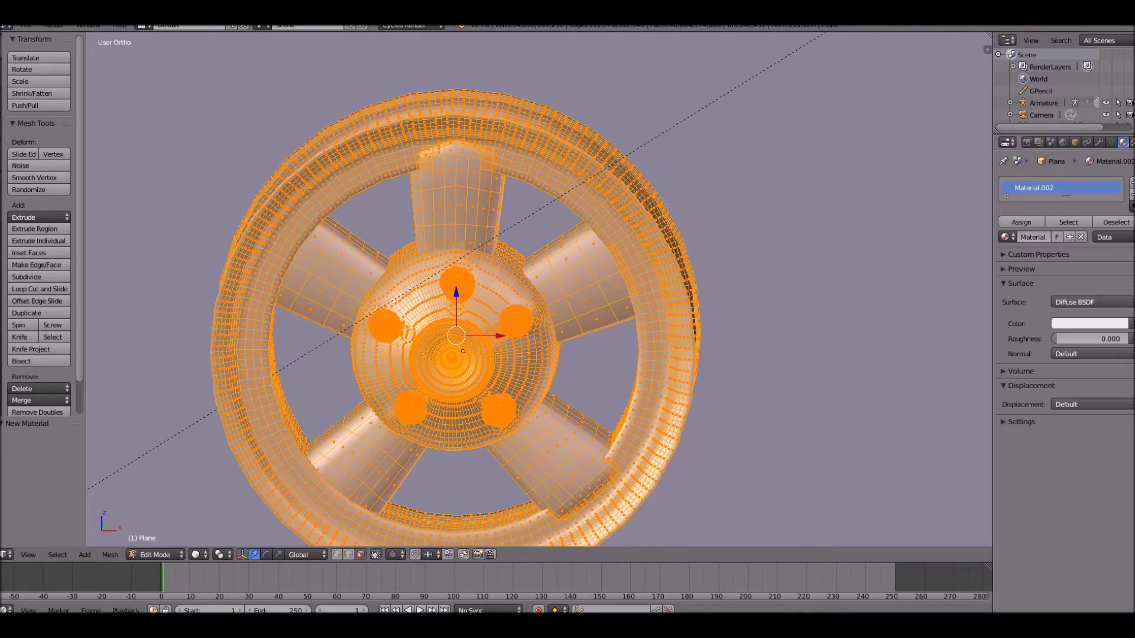
pyautogui.click(1130, 182)
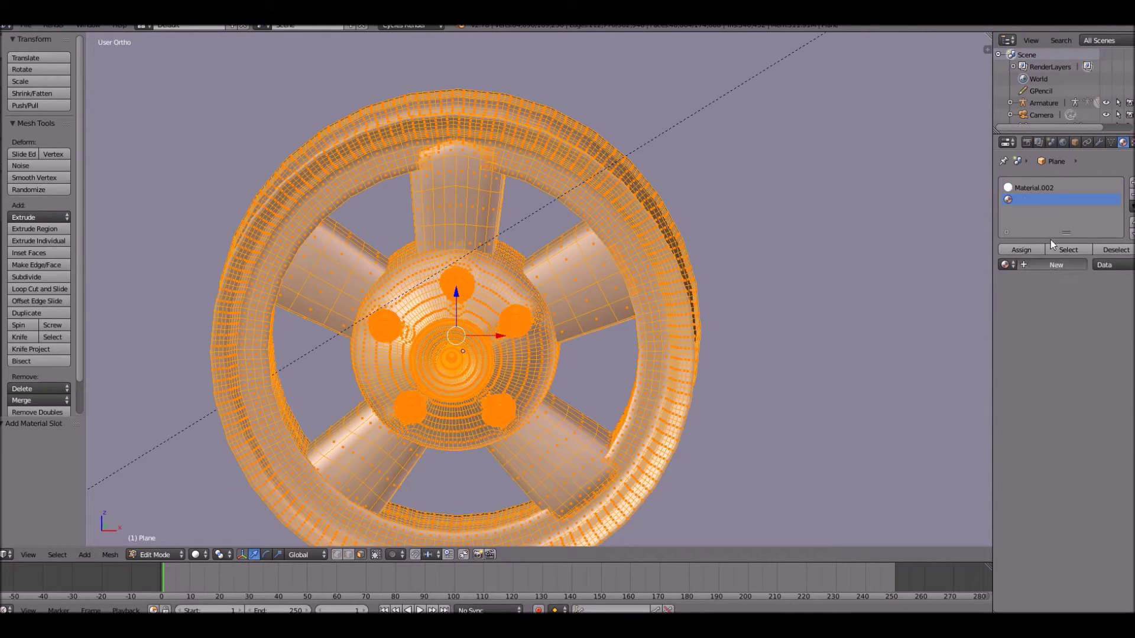
pyautogui.click(1055, 264)
pyautogui.scroll(3, 441, 116)
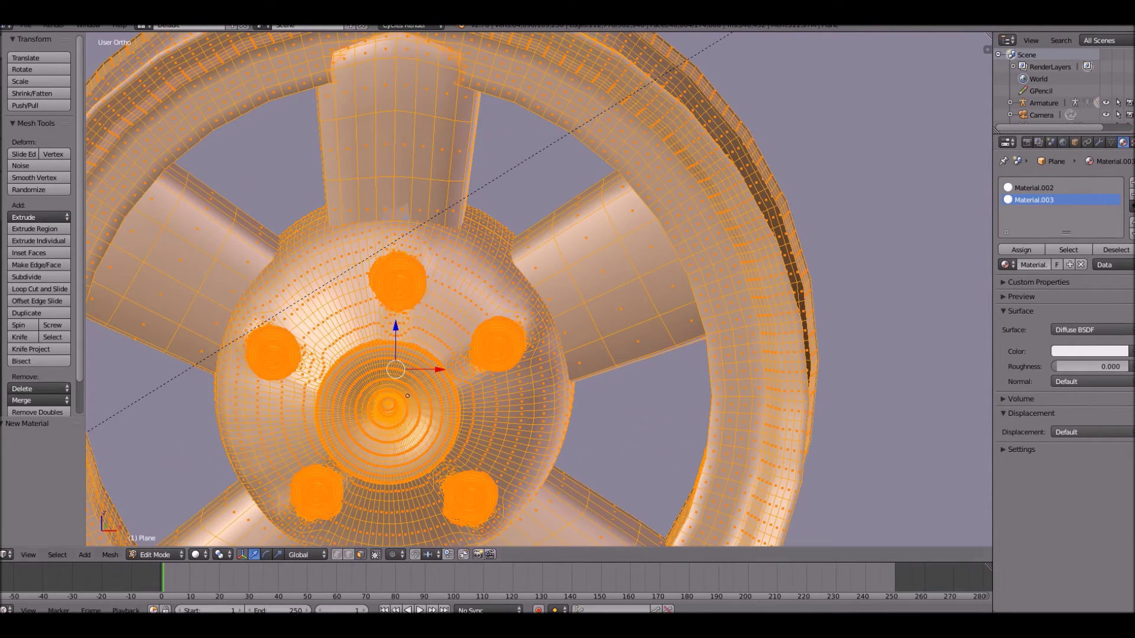
# Assign the second material to the selected rim faces and name it Rim
pyautogui.click(1020, 249)
pyautogui.write('Rim')
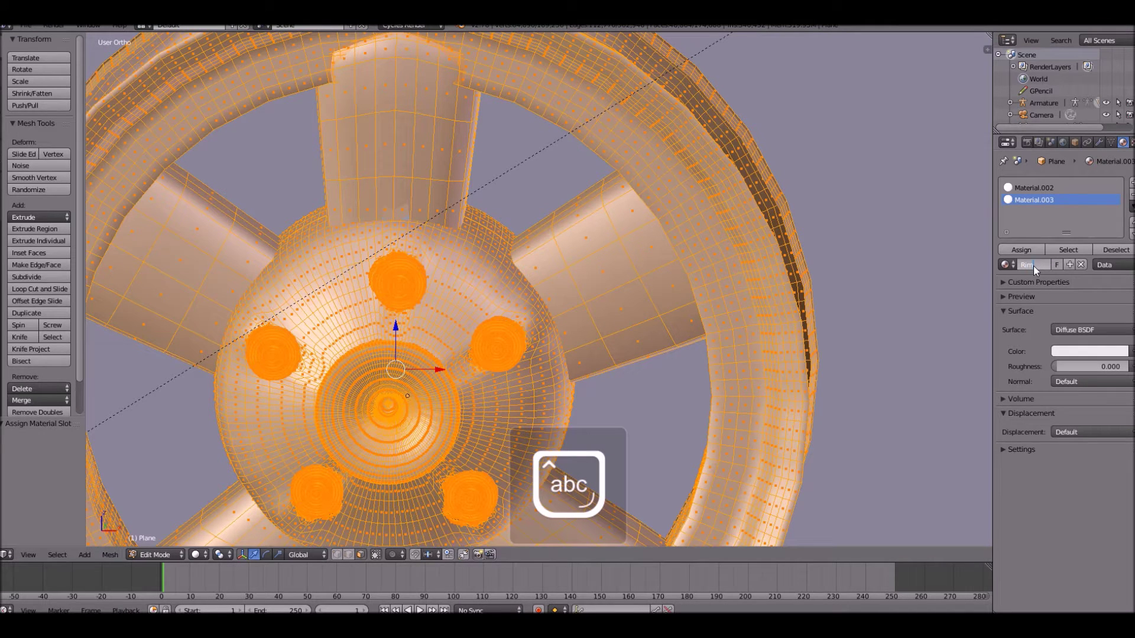
pyautogui.press('Return')
# Rename the first material as Tire and return the wheel to Object Mode
pyautogui.click(1030, 187)
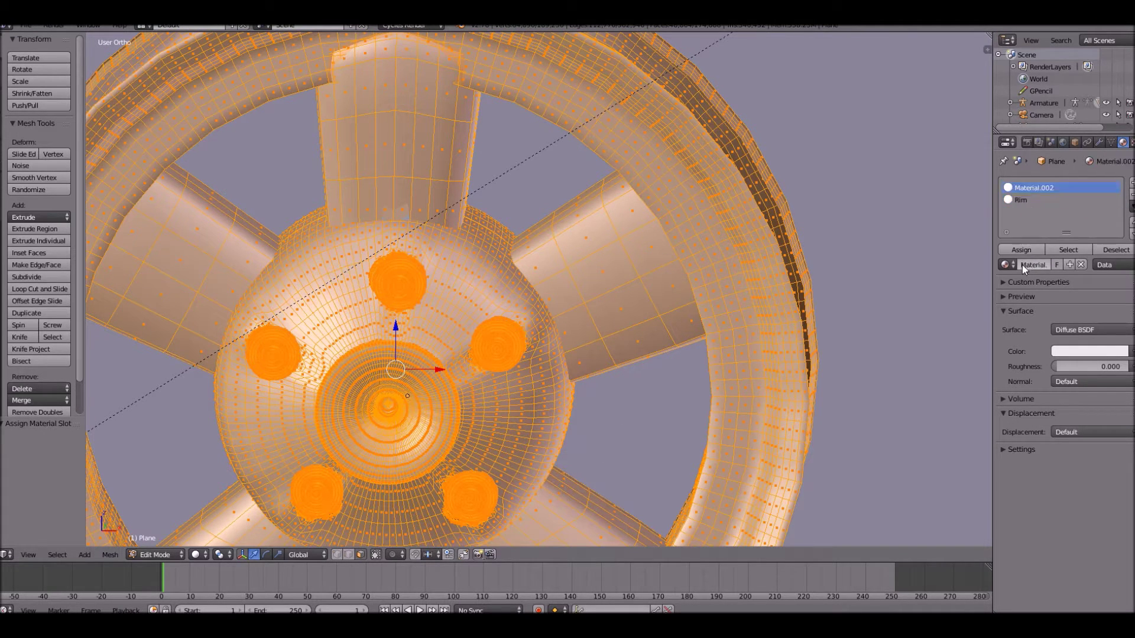
pyautogui.press('BackSpace')
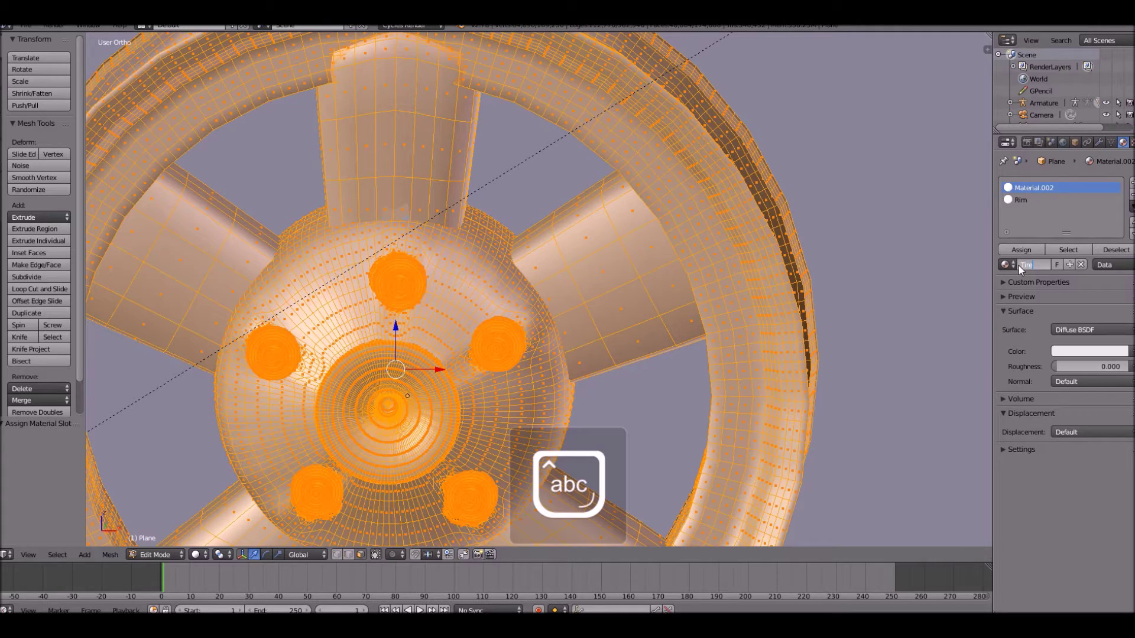
pyautogui.press('Return')
pyautogui.scroll(-2, 855, 282)
pyautogui.press('Tab')
# Look over the wheel's tread, rim and camera placement from several angles
pyautogui.scroll(-6, 856, 287)
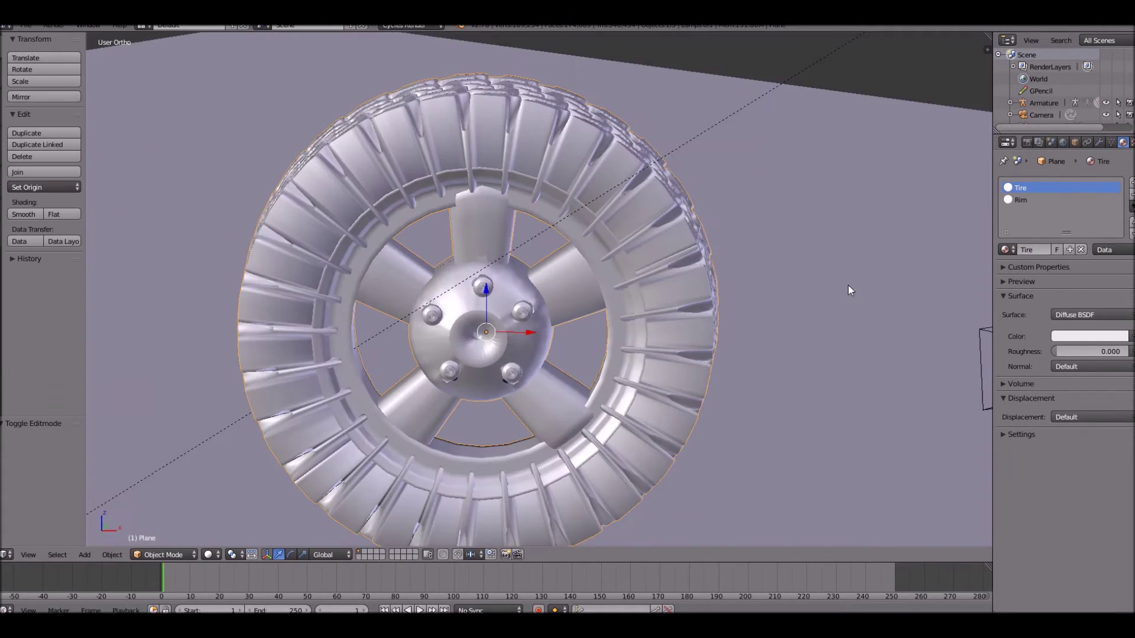
pyautogui.moveTo(668, 231); pyautogui.dragTo(822, 235, button='middle')
pyautogui.scroll(3, 823, 235)
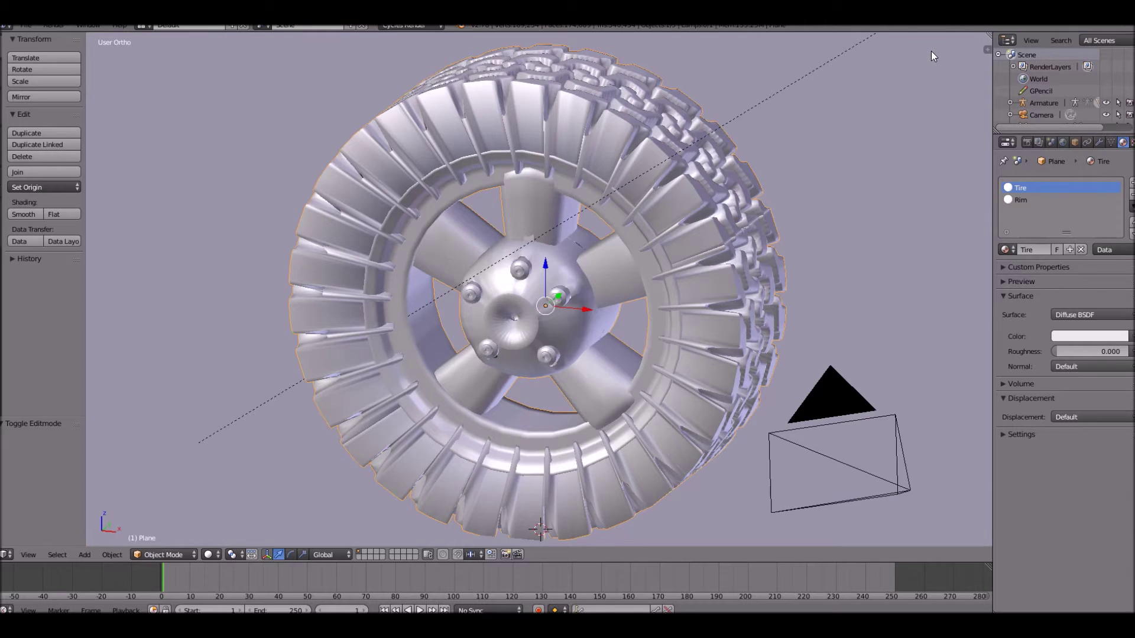
pyautogui.scroll(-1, 591, 187)
pyautogui.moveTo(532, 186); pyautogui.dragTo(509, 172, button='middle')
pyautogui.scroll(-1, 593, 184)
pyautogui.scroll(-1, 595, 184)
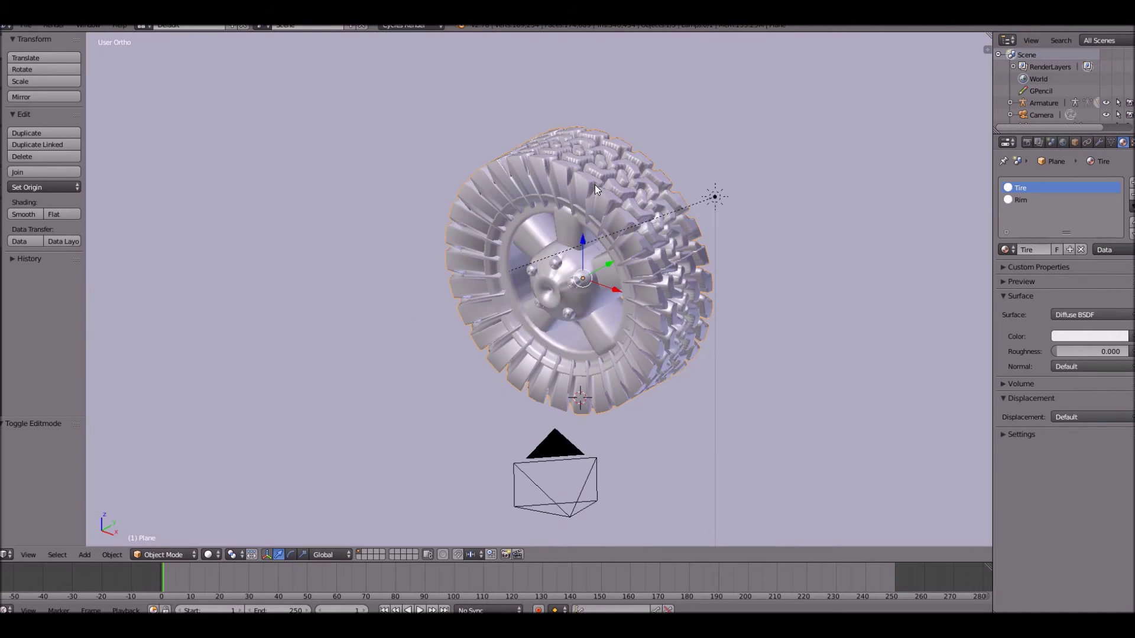
pyautogui.moveTo(595, 184); pyautogui.dragTo(350, 326, button='middle')
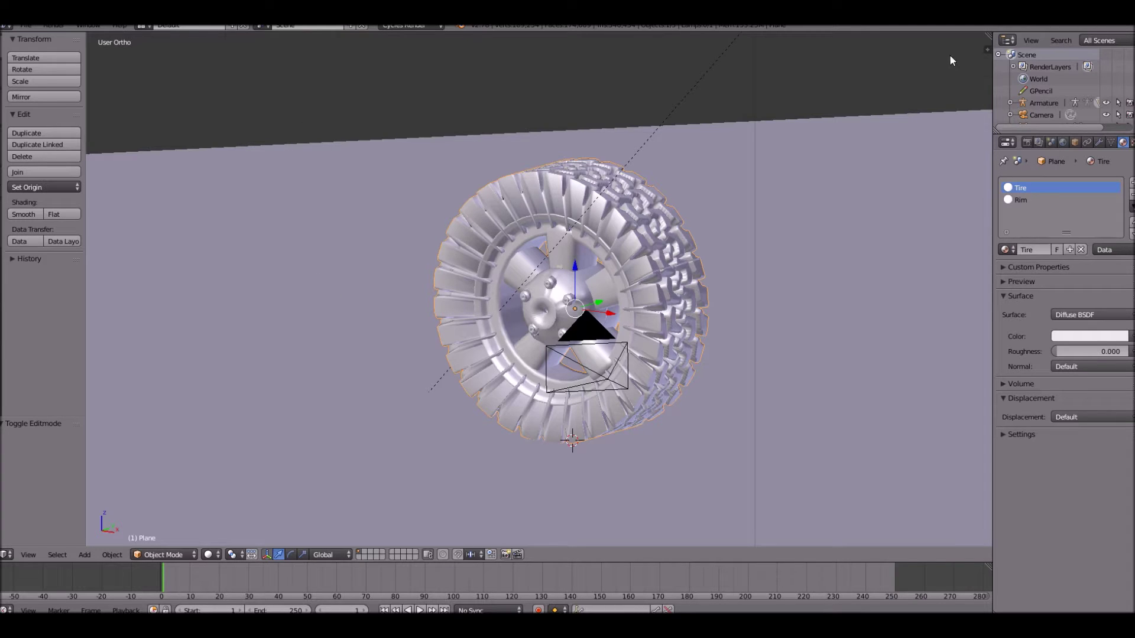
# Split the 3D viewport into two areas and turn the new one into a UV/Image Editor
pyautogui.moveTo(989, 34); pyautogui.dragTo(533, 106)
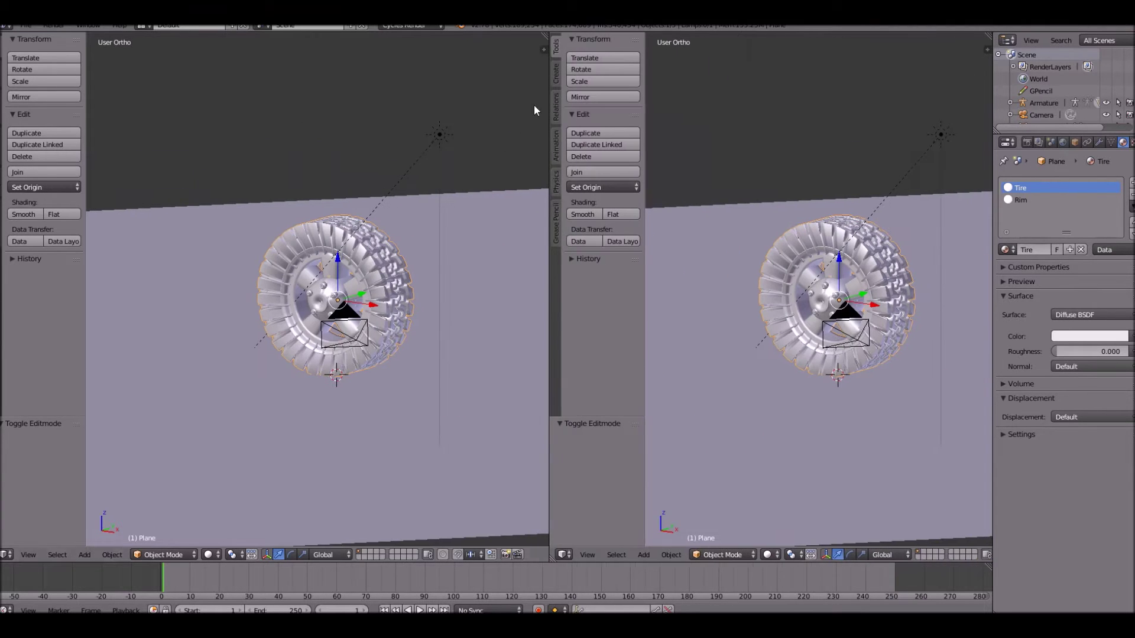
pyautogui.click(563, 554)
pyautogui.click(583, 457)
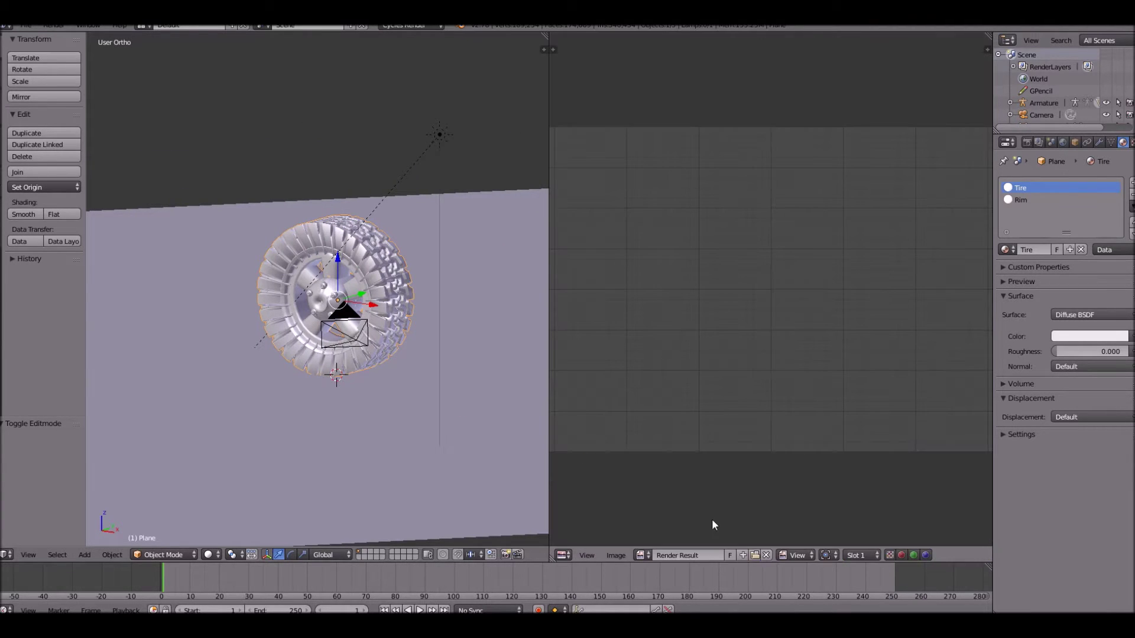
# Display the _original.jpg texture in the image editor and look over the whole image
pyautogui.click(765, 555)
pyautogui.click(725, 554)
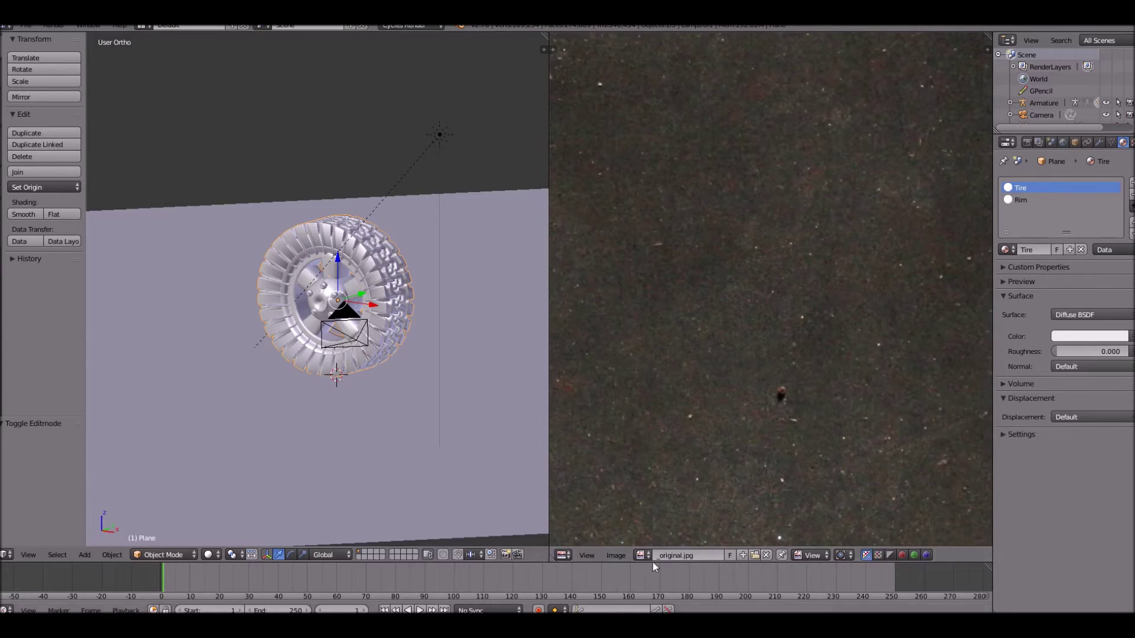
pyautogui.scroll(-8, 651, 531)
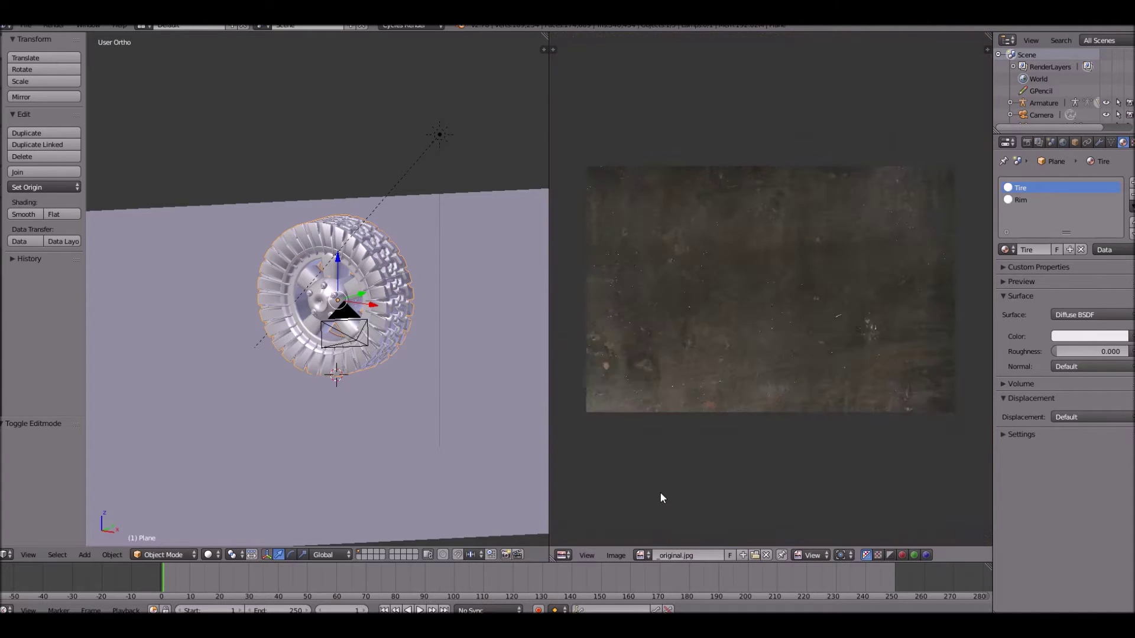
pyautogui.scroll(1, 768, 354)
# Compare the metal1_notile.png texture with _original.jpg by displaying each one in the image editor
pyautogui.click(642, 555)
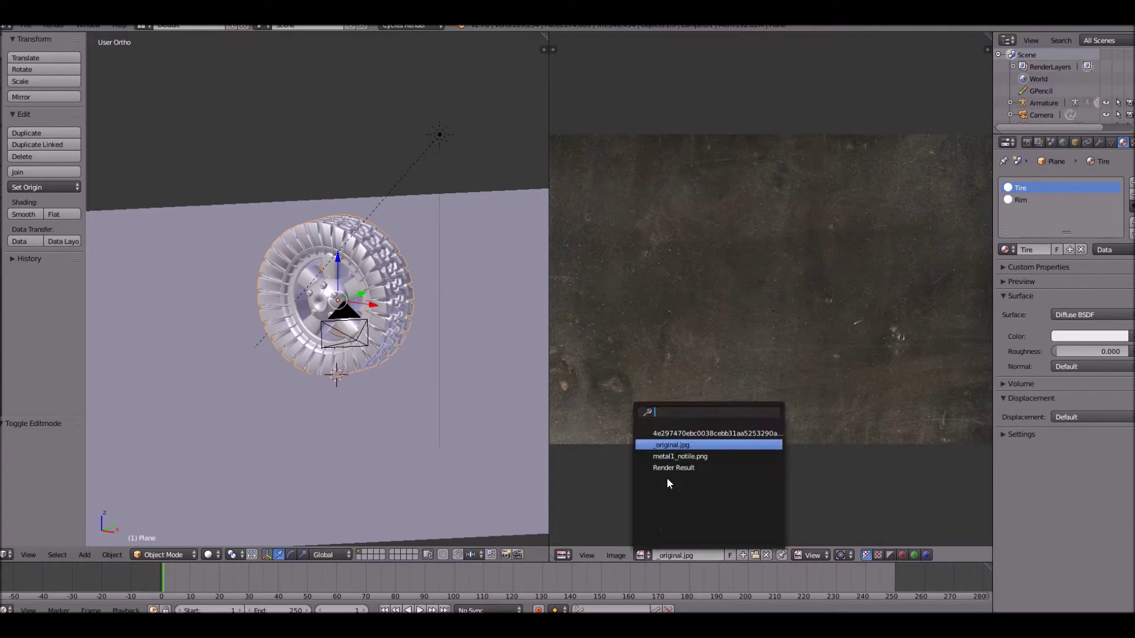
pyautogui.click(679, 457)
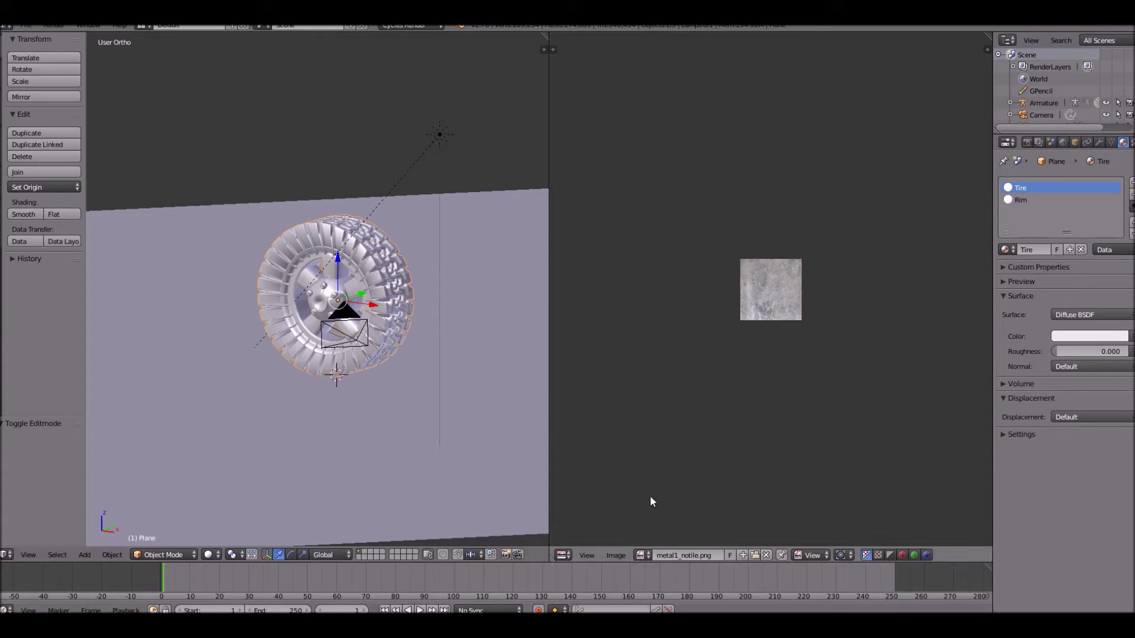
pyautogui.click(642, 555)
pyautogui.click(662, 444)
pyautogui.scroll(1, 713, 282)
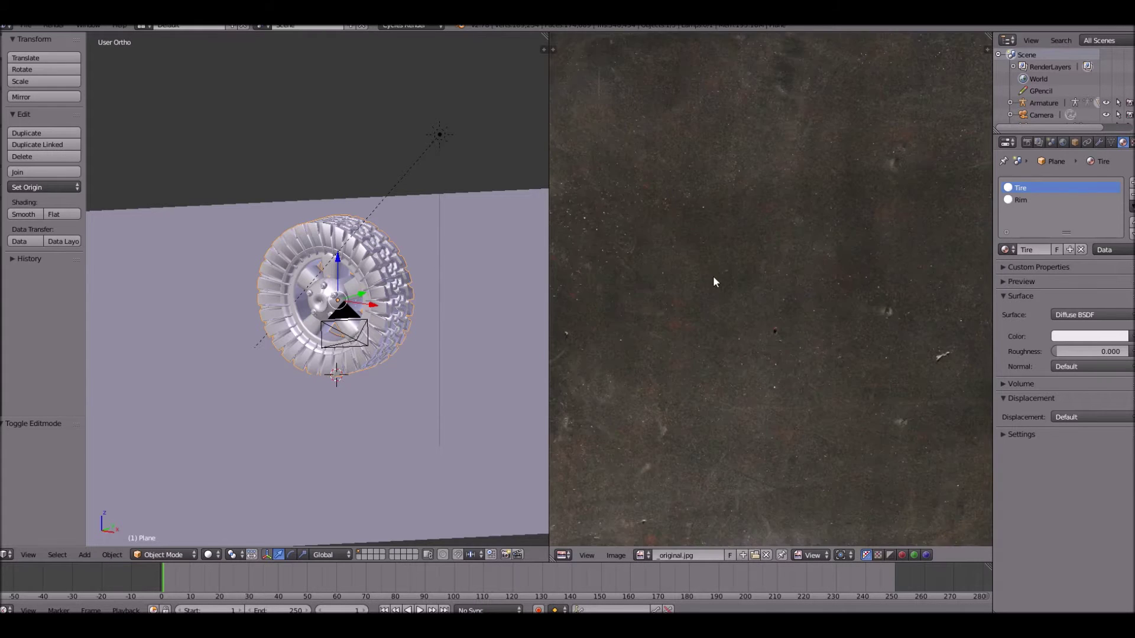
pyautogui.scroll(-2, 713, 282)
pyautogui.scroll(-2, 673, 423)
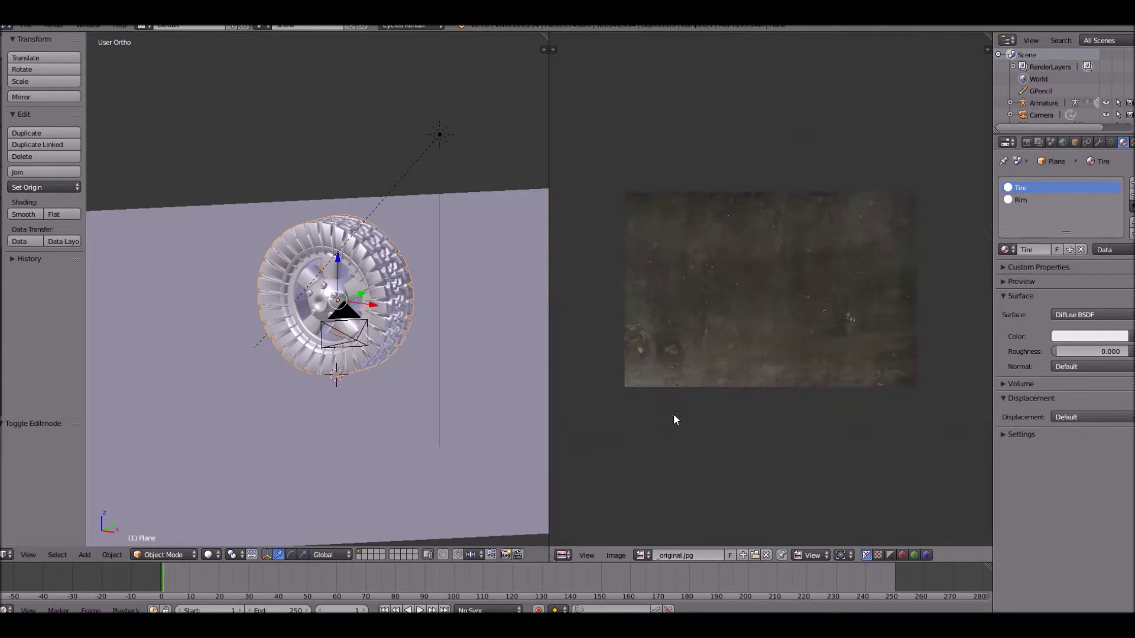
# Turn the image editor area into a Node Editor and move the Tire material's Diffuse BSDF away from the Material Output
pyautogui.scroll(5, 287, 287)
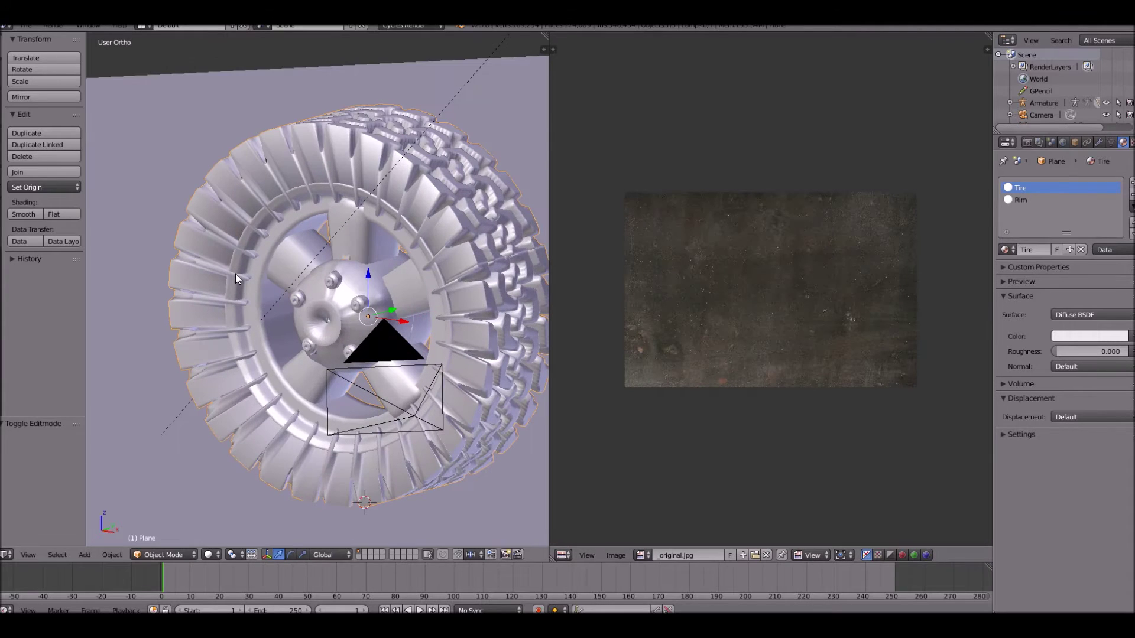
pyautogui.press('Tab')
pyautogui.press('Tab')
pyautogui.click(562, 554)
pyautogui.click(596, 409)
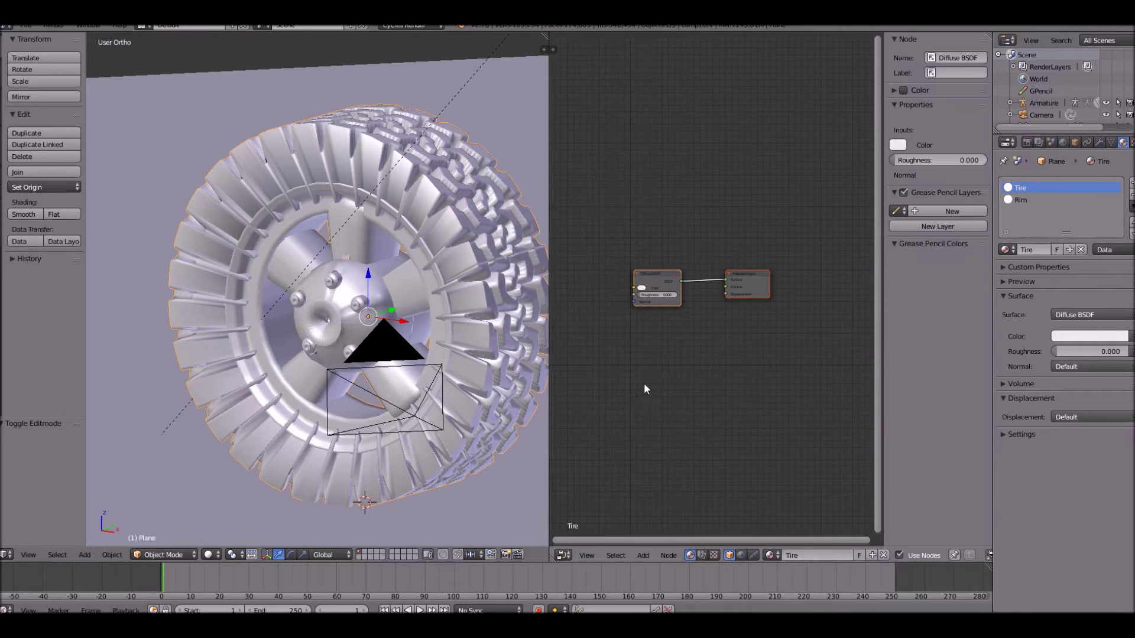
pyautogui.press('Home')
pyautogui.moveTo(672, 275); pyautogui.dragTo(633, 249)
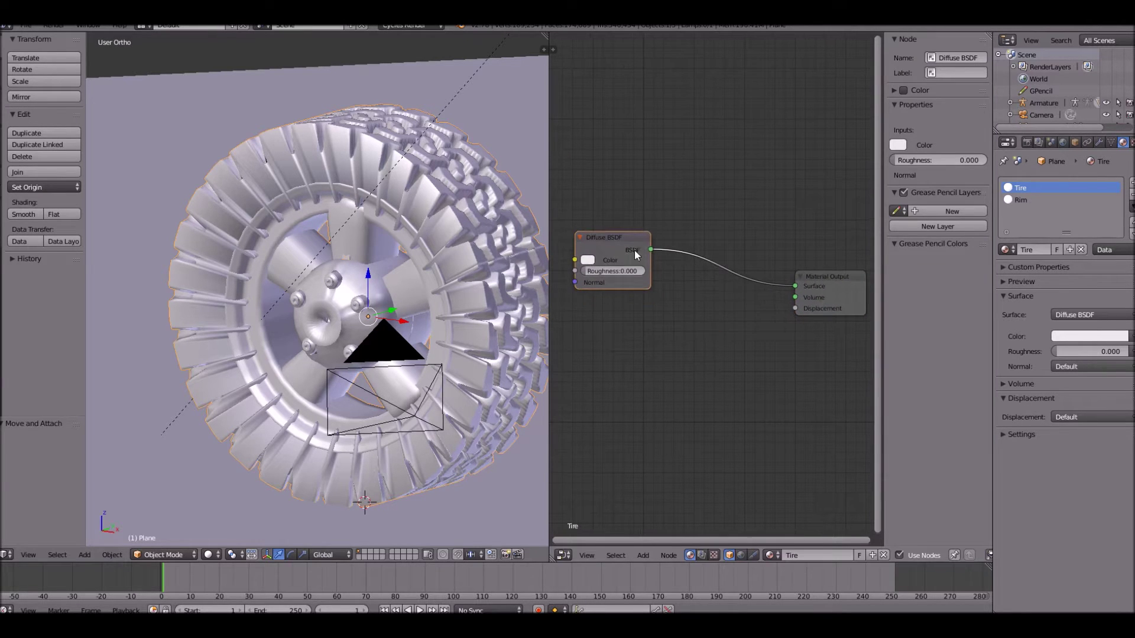
# Insert a Mix Shader on the link between the Diffuse BSDF and the Material Output
pyautogui.hotkey('shift', 'a')
pyautogui.click(643, 238)
pyautogui.write('mix')
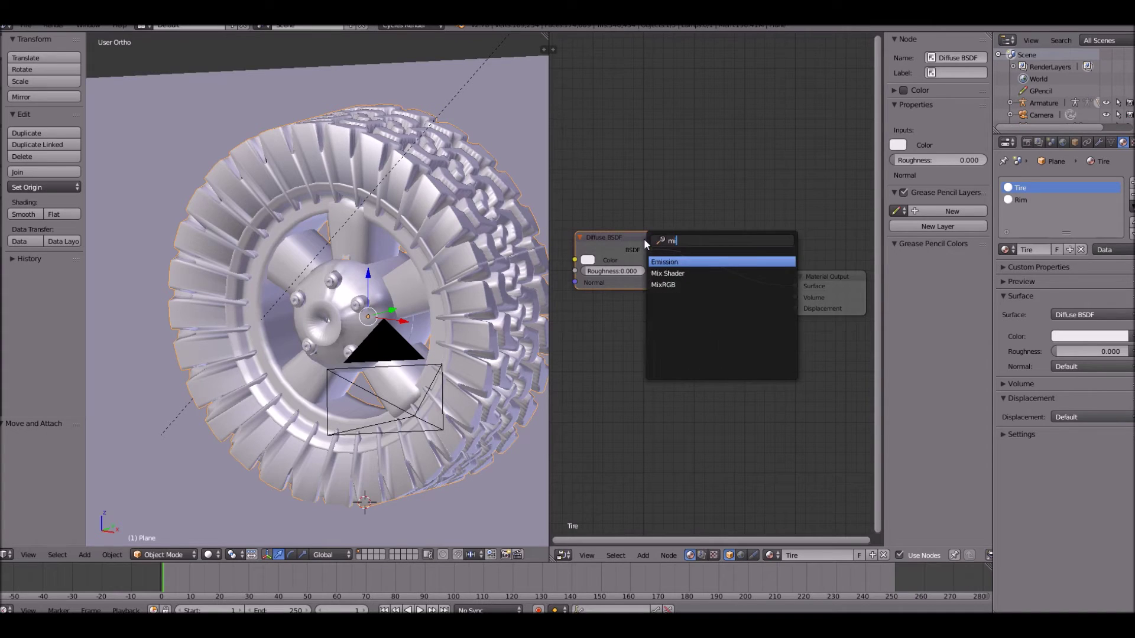
pyautogui.click(669, 272)
pyautogui.click(700, 257)
# Add a Glossy BSDF below the Diffuse BSDF and link it to the Mix Shader's second Shader input
pyautogui.hotkey('shift', 'a')
pyautogui.click(686, 254)
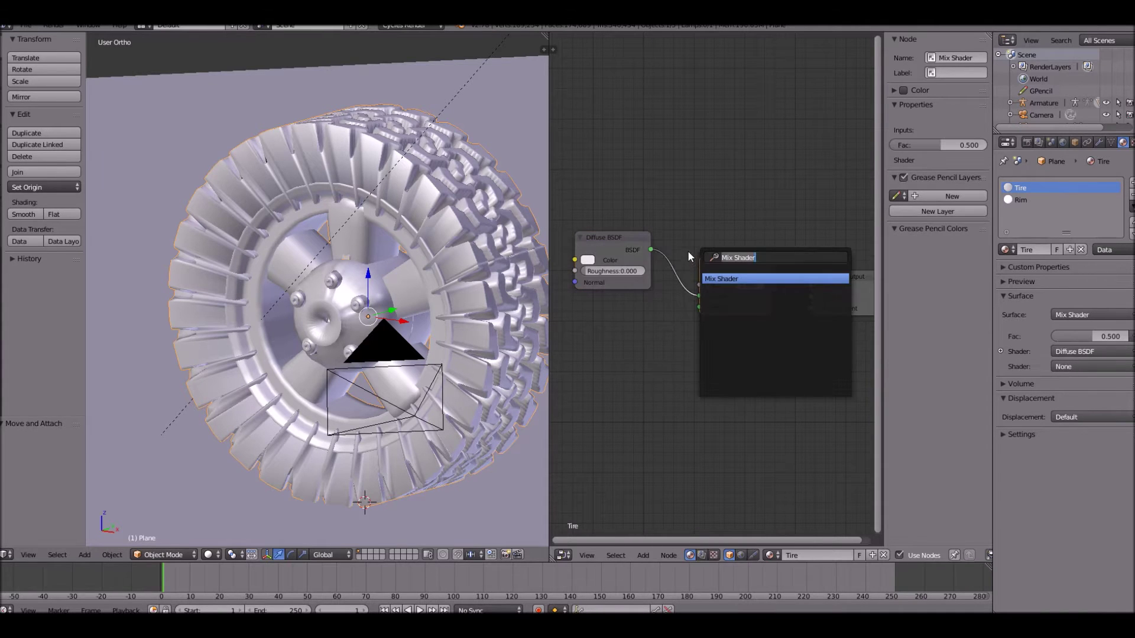
pyautogui.write('glo')
pyautogui.press('Return')
pyautogui.click(581, 373)
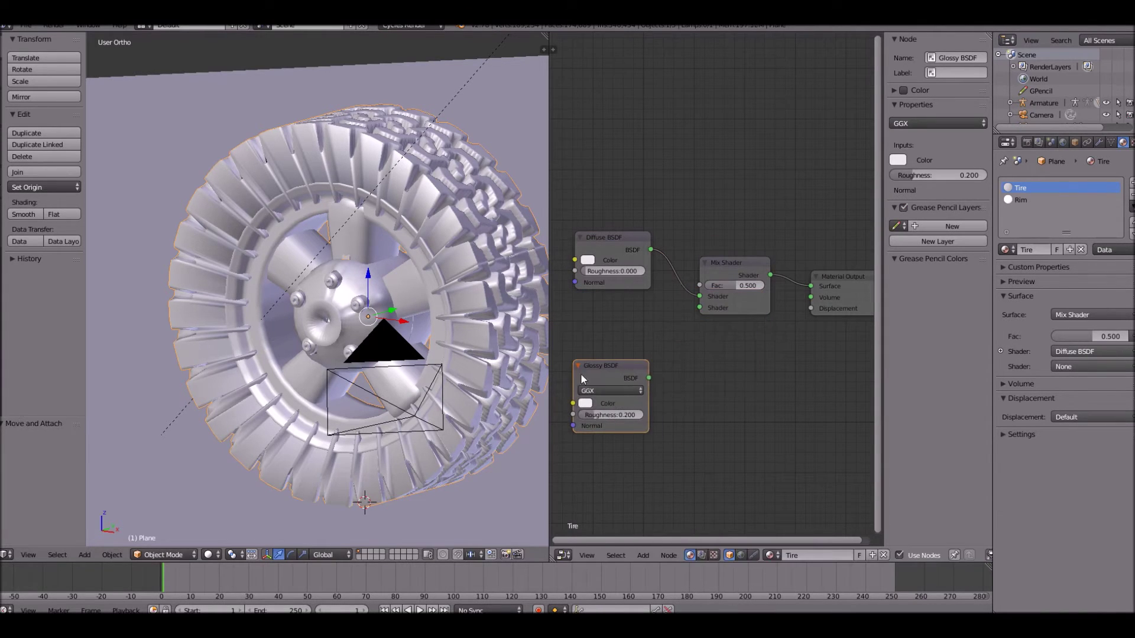
pyautogui.moveTo(648, 378); pyautogui.dragTo(699, 306)
pyautogui.moveTo(632, 370); pyautogui.dragTo(625, 322)
# Add a Bump node to the left of the two shader nodes
pyautogui.moveTo(659, 306); pyautogui.dragTo(728, 300, button='middle')
pyautogui.scroll(3, 680, 313)
pyautogui.scroll(-2, 686, 303)
pyautogui.hotkey('shift', 'a')
pyautogui.click(571, 295)
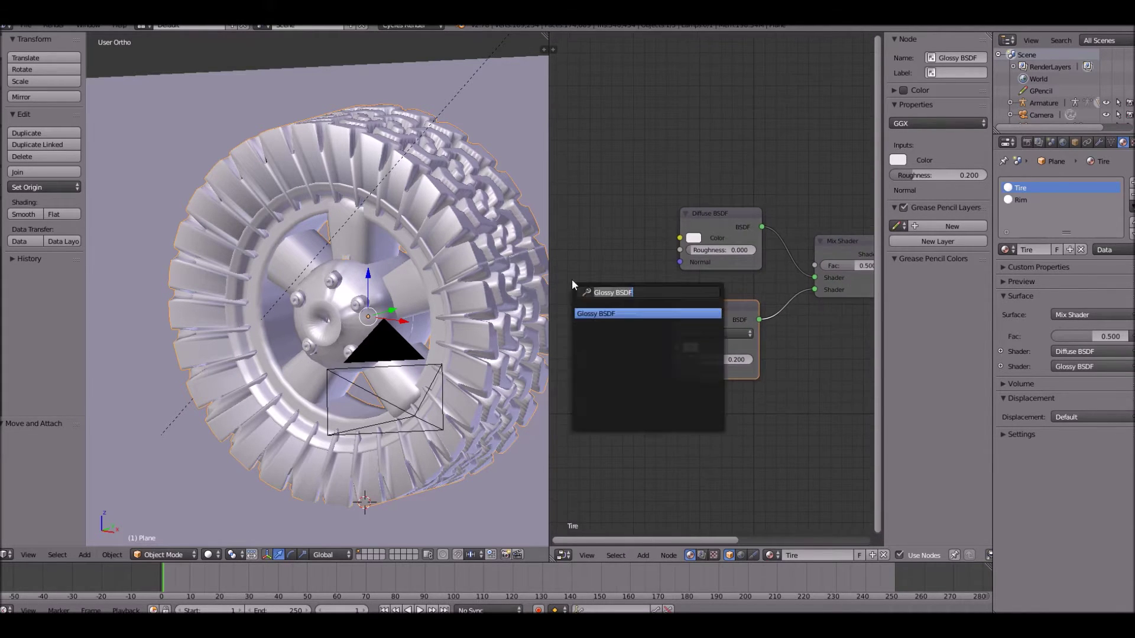
pyautogui.write('bump')
pyautogui.press('Return')
pyautogui.click(572, 279)
pyautogui.moveTo(723, 262); pyautogui.dragTo(764, 292, button='middle')
# Add an Image Texture node and assign _original.jpg to it
pyautogui.hotkey('shift', 'a')
pyautogui.click(721, 281)
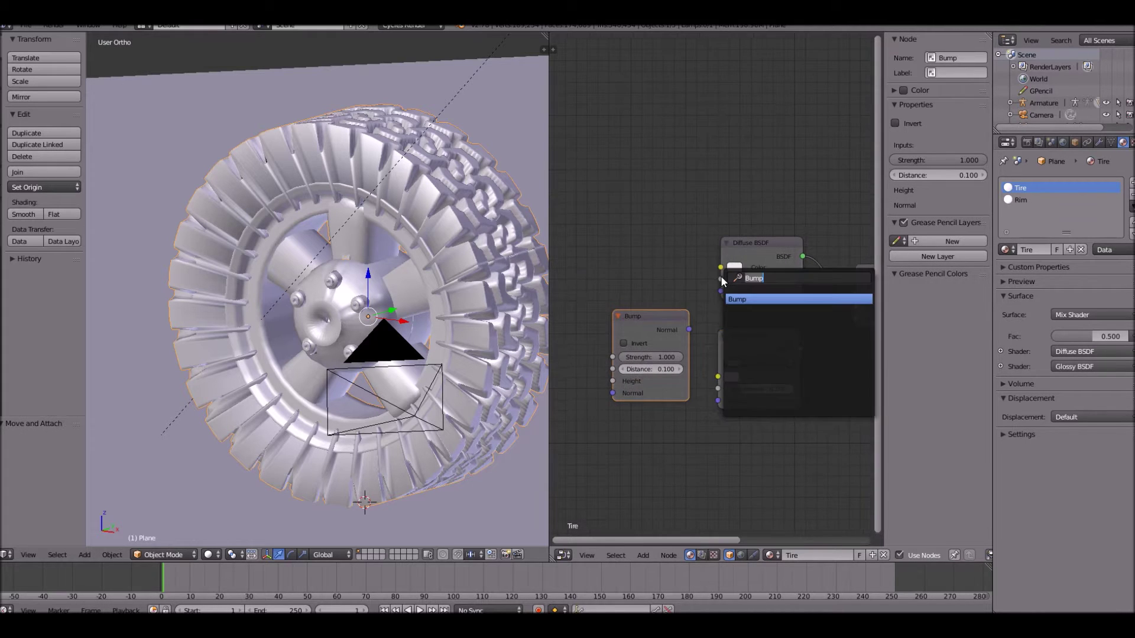
pyautogui.write('image')
pyautogui.press('Return')
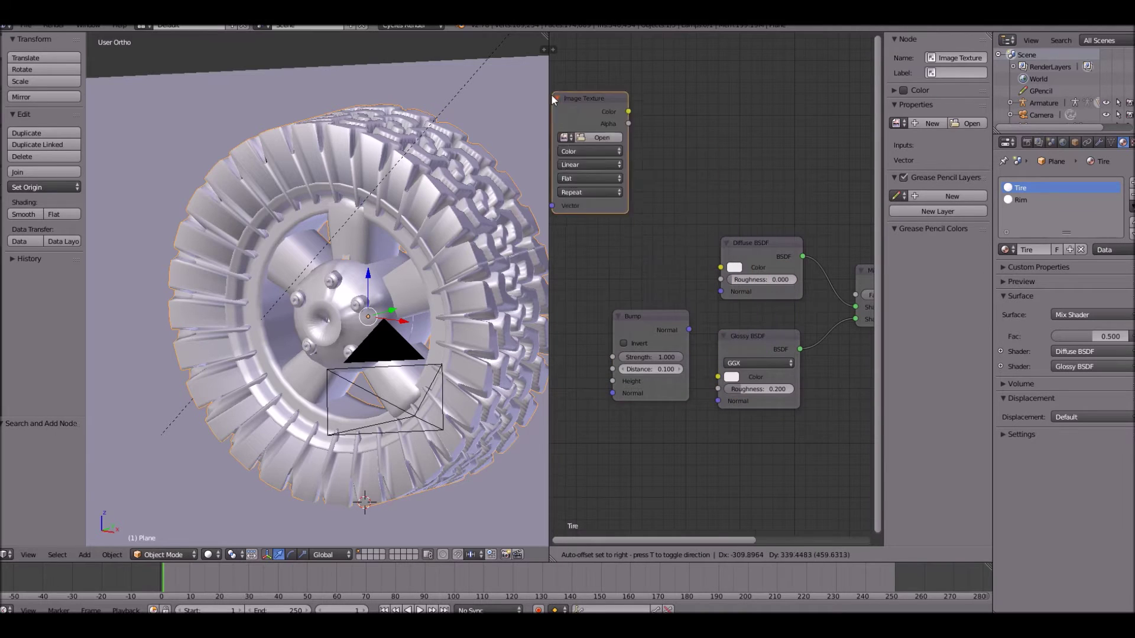
pyautogui.click(586, 185)
pyautogui.click(600, 226)
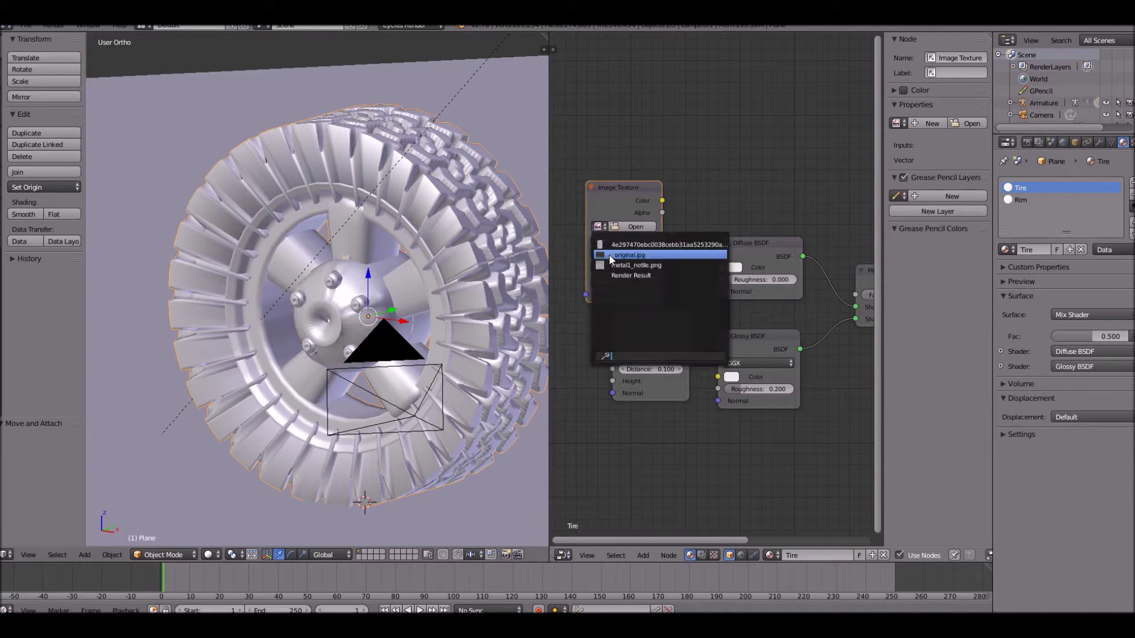
pyautogui.click(619, 255)
# Duplicate the Image Texture node, set the copy to Non-Color Data beside the Bump node, and raise the first one
pyautogui.hotkey('shift', 'd')
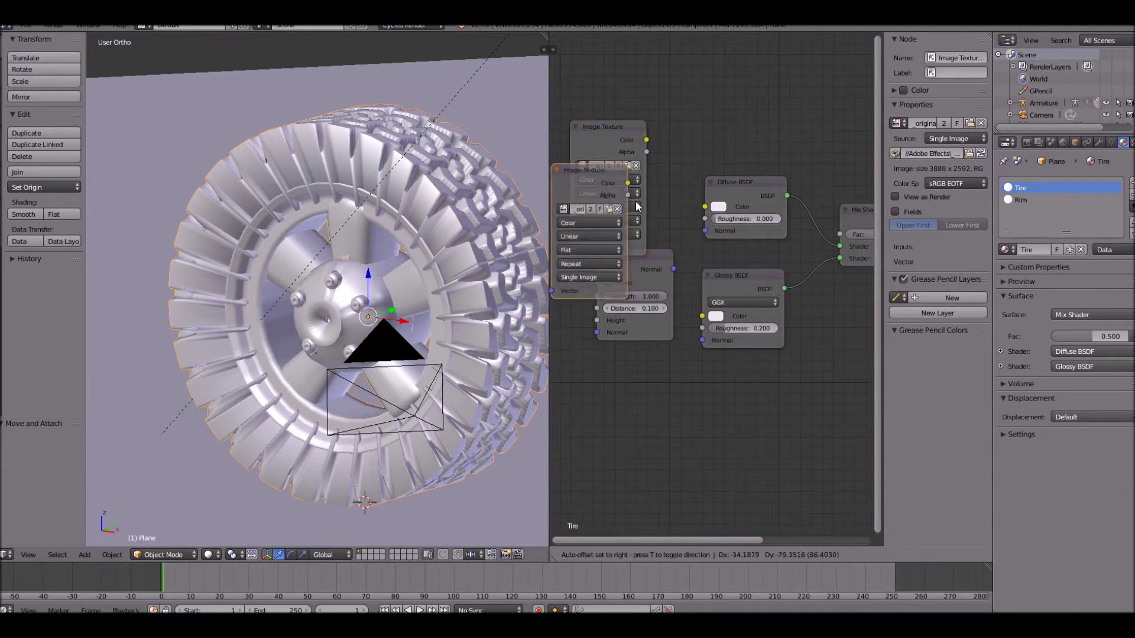
pyautogui.moveTo(644, 251); pyautogui.dragTo(663, 253, button='middle')
pyautogui.moveTo(590, 373); pyautogui.dragTo(632, 344, button='middle')
pyautogui.click(625, 376)
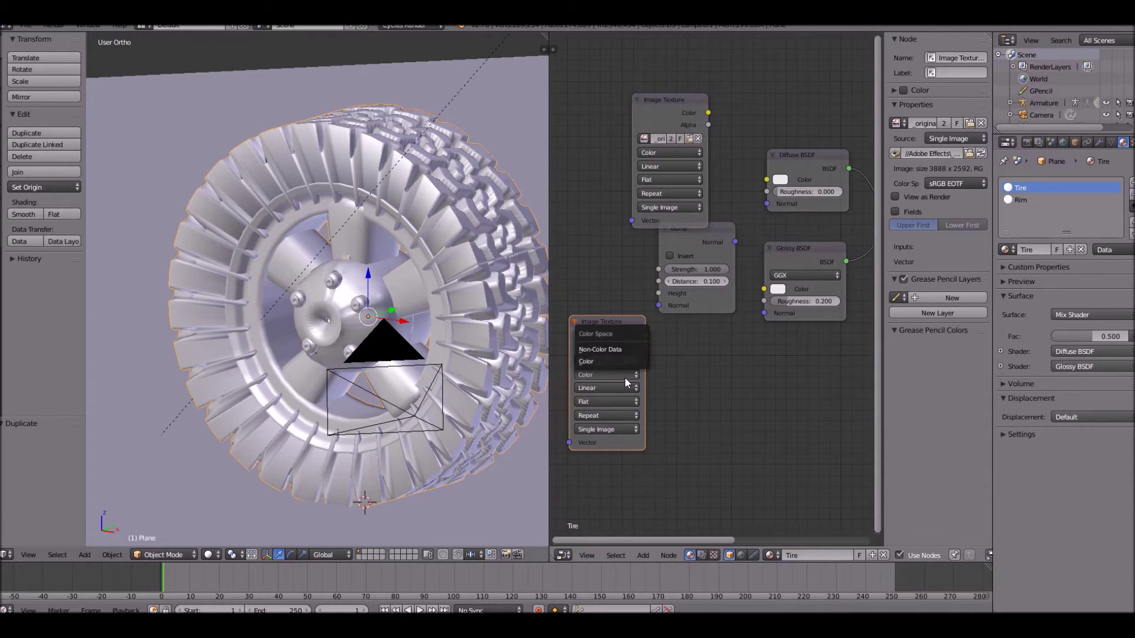
pyautogui.click(604, 348)
pyautogui.press('g')
pyautogui.click(594, 235)
pyautogui.moveTo(647, 103); pyautogui.dragTo(647, 60)
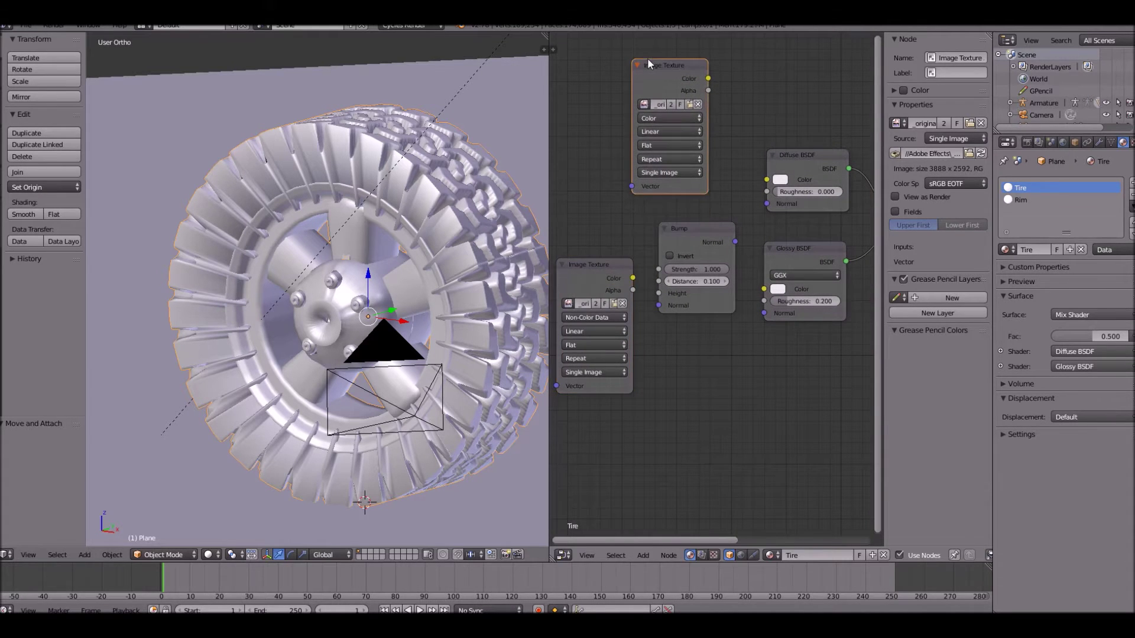
# Reposition the Bump node between the Non-Color Image Texture and the shader nodes
pyautogui.moveTo(774, 159); pyautogui.dragTo(643, 205, button='middle')
pyautogui.scroll(-2, 665, 236)
pyautogui.scroll(4, 762, 232)
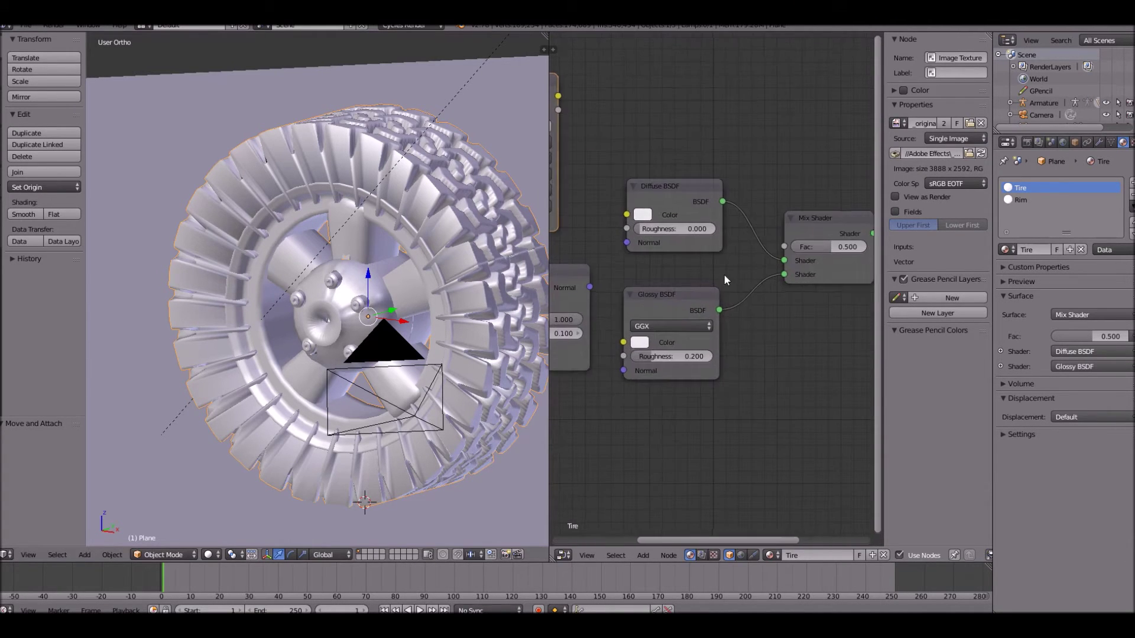
pyautogui.moveTo(584, 270); pyautogui.dragTo(678, 266, button='middle')
pyautogui.moveTo(615, 287); pyautogui.dragTo(628, 270)
pyautogui.moveTo(633, 264); pyautogui.dragTo(682, 247, button='middle')
pyautogui.moveTo(682, 247); pyautogui.dragTo(678, 264)
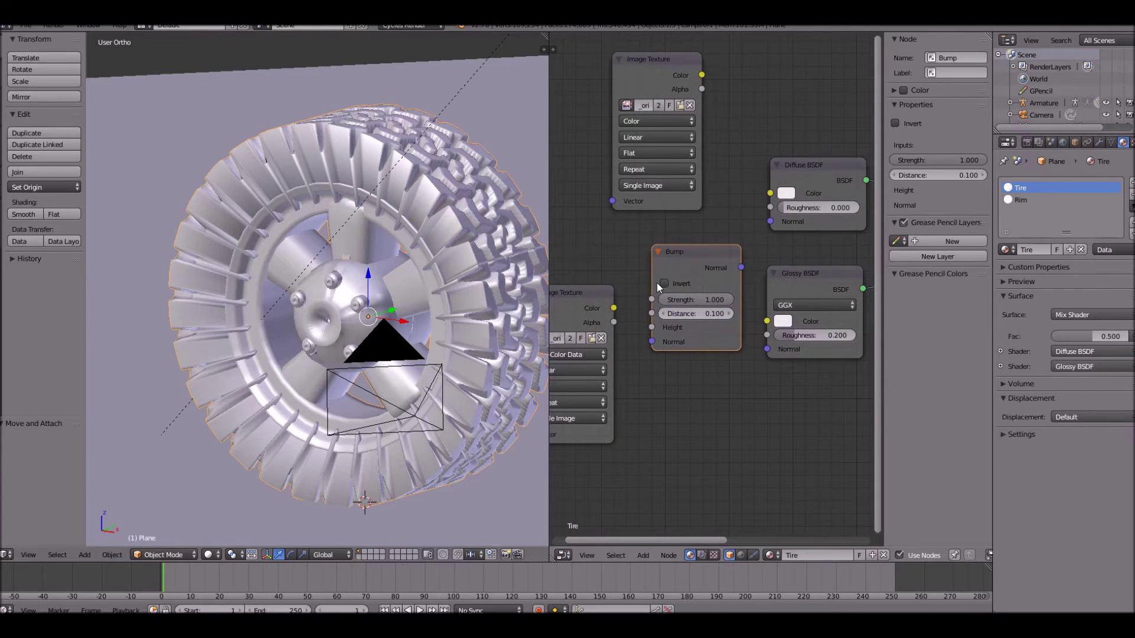
pyautogui.scroll(2, 648, 285)
pyautogui.scroll(-1, 648, 285)
pyautogui.moveTo(611, 330); pyautogui.dragTo(664, 318, button='middle')
# Examine the inputs and settings of the Non-Color Image Texture and Bump nodes up close
pyautogui.click(601, 284)
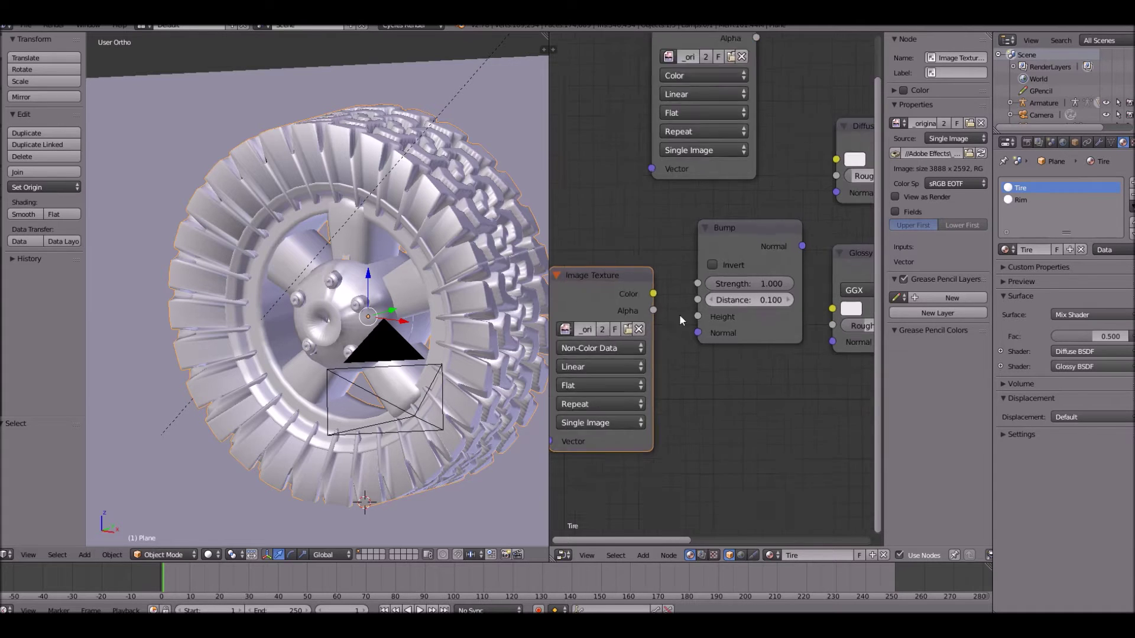
pyautogui.scroll(3, 666, 263)
pyautogui.moveTo(666, 263); pyautogui.dragTo(622, 264, button='middle')
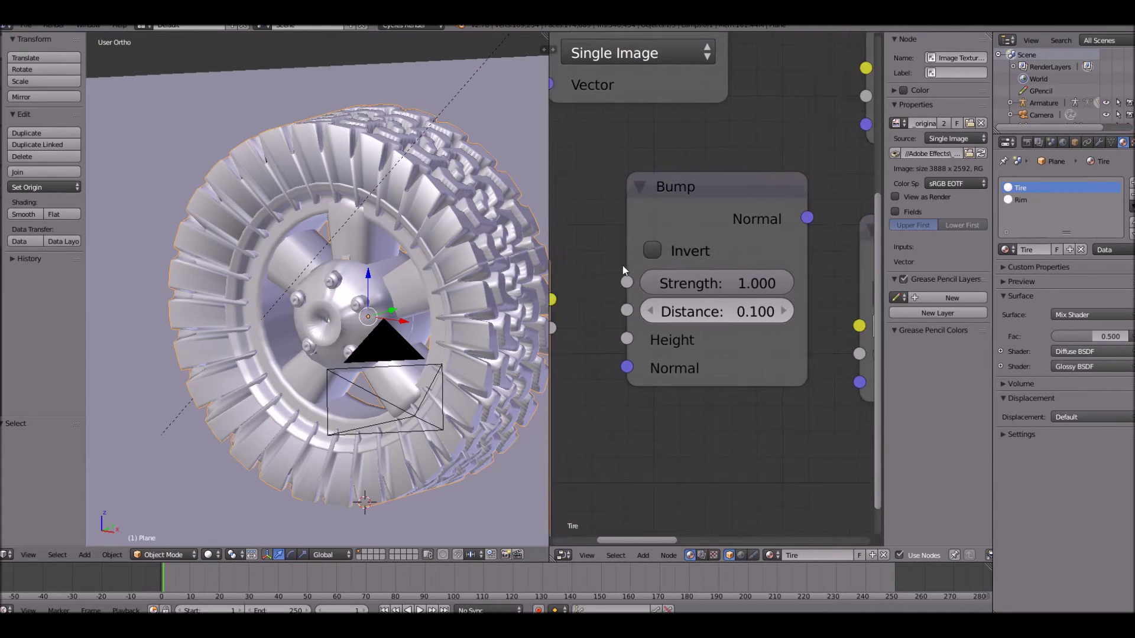
pyautogui.click(734, 188)
pyautogui.scroll(-1, 671, 235)
pyautogui.scroll(-2, 665, 240)
pyautogui.moveTo(661, 256); pyautogui.dragTo(718, 236, button='middle')
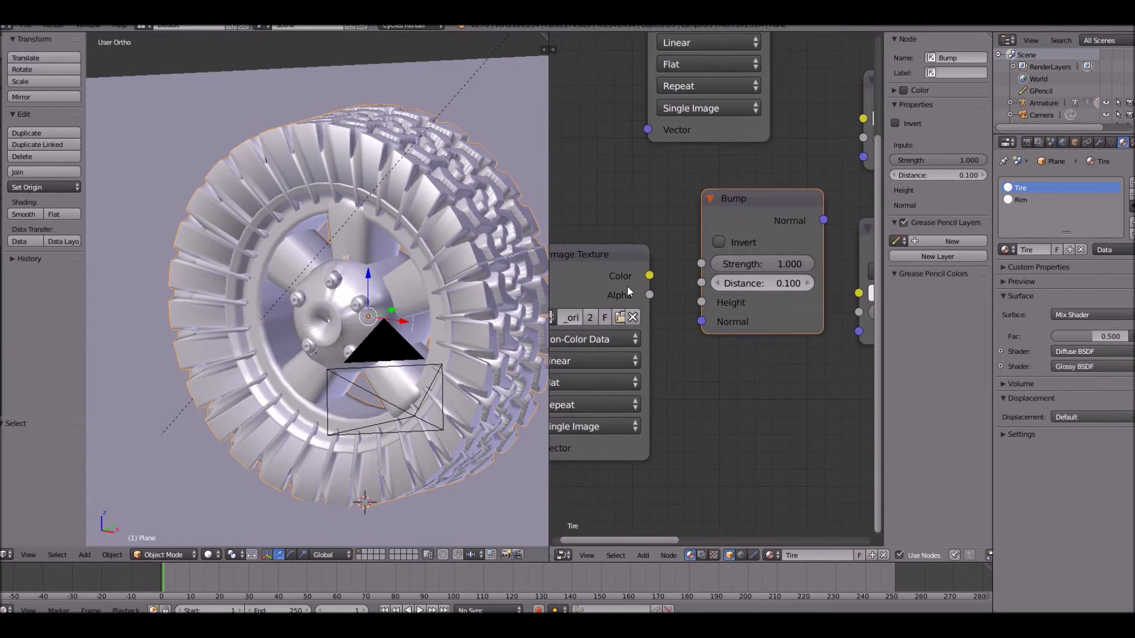
pyautogui.click(606, 259)
pyautogui.scroll(-1, 607, 260)
pyautogui.moveTo(607, 259); pyautogui.dragTo(690, 244, button='middle')
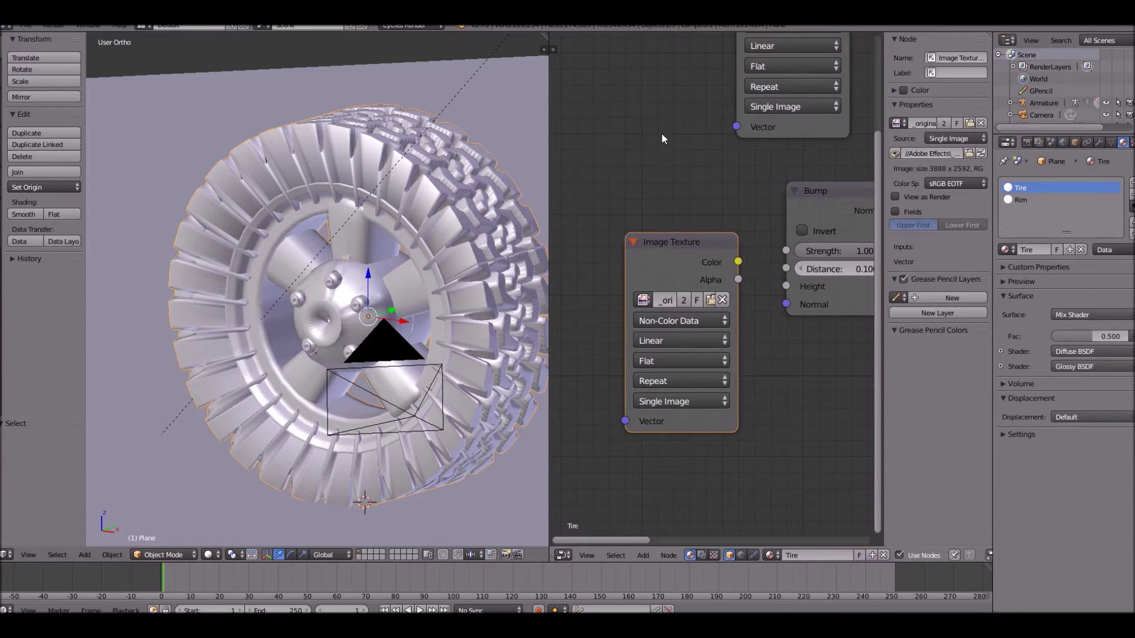
# Move the Non-Color Image Texture node farther from the Bump node and line it up beside it
pyautogui.press('g')
pyautogui.click(563, 254)
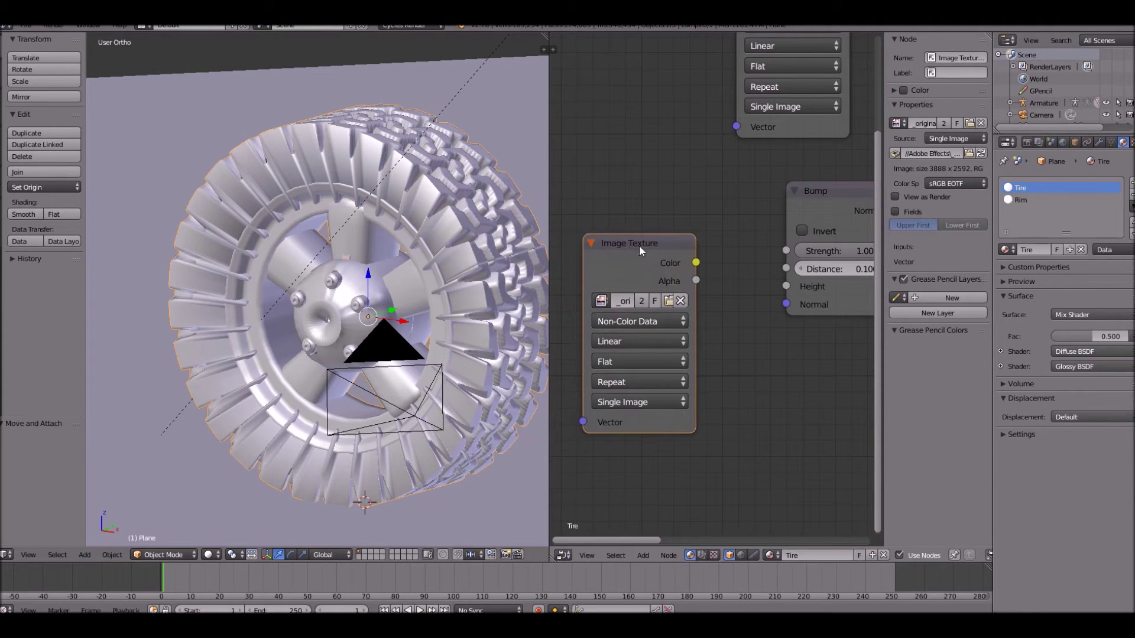
pyautogui.moveTo(681, 261); pyautogui.dragTo(662, 265, button='middle')
pyautogui.moveTo(677, 267); pyautogui.dragTo(697, 246)
pyautogui.moveTo(753, 260); pyautogui.dragTo(715, 276, button='middle')
pyautogui.click(762, 235)
pyautogui.moveTo(811, 252); pyautogui.dragTo(782, 214, button='middle')
pyautogui.scroll(-3, 736, 228)
pyautogui.click(608, 274)
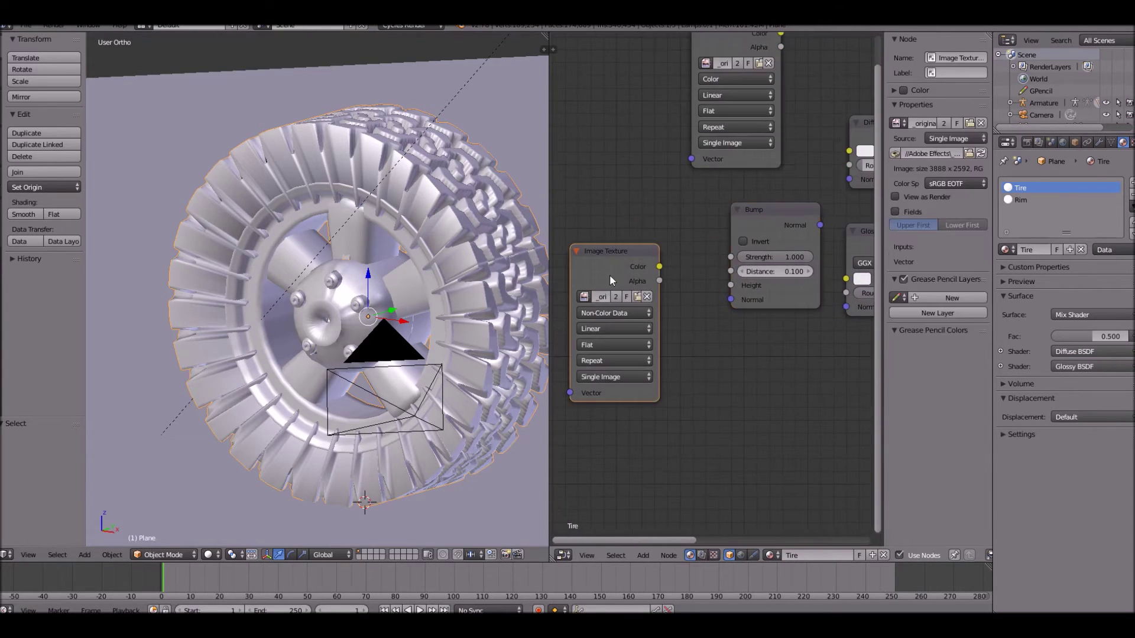
pyautogui.press('g')
pyautogui.click(608, 254)
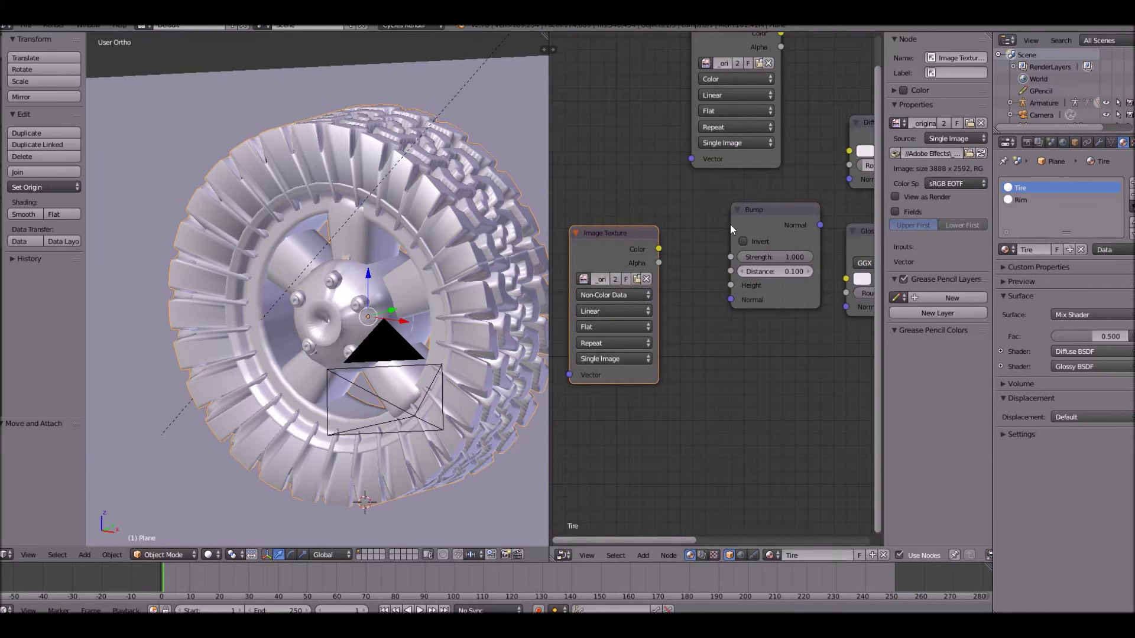
# Link the upper Image Texture's Color output to the Diffuse BSDF's Color input
pyautogui.click(733, 225)
pyautogui.scroll(4, 703, 208)
pyautogui.click(728, 201)
pyautogui.moveTo(817, 275); pyautogui.dragTo(679, 261, button='middle')
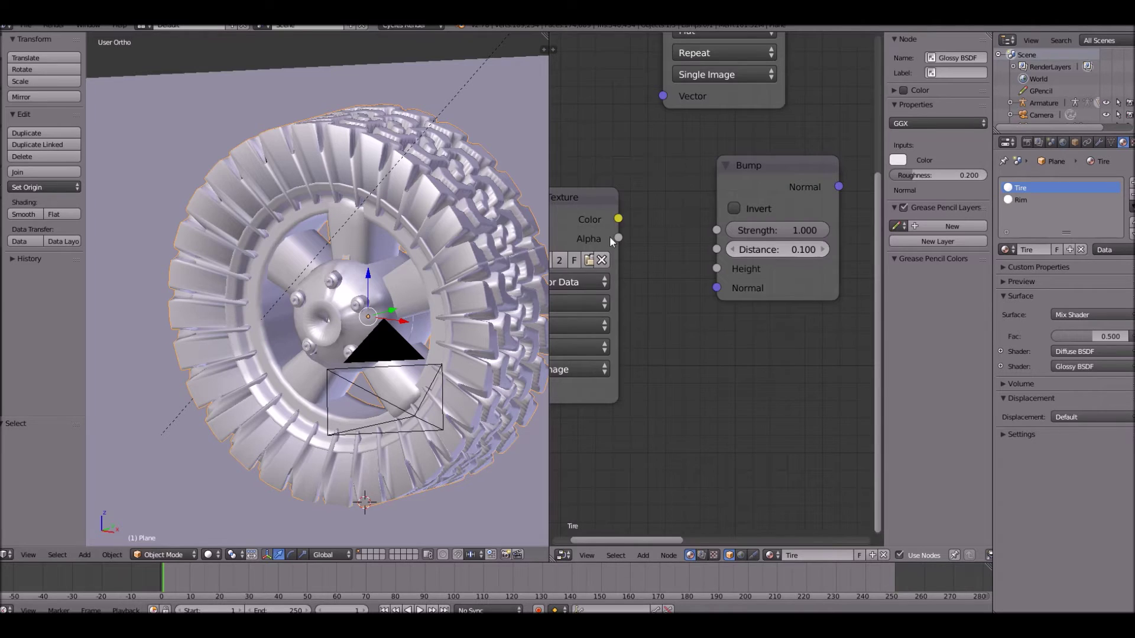
pyautogui.moveTo(791, 47); pyautogui.dragTo(674, 164, button='middle')
pyautogui.moveTo(667, 99); pyautogui.dragTo(760, 260)
pyautogui.keyDown('ctrl'); pyautogui.hscroll(1, 771, 240); pyautogui.keyUp('ctrl')
pyautogui.click(771, 240)
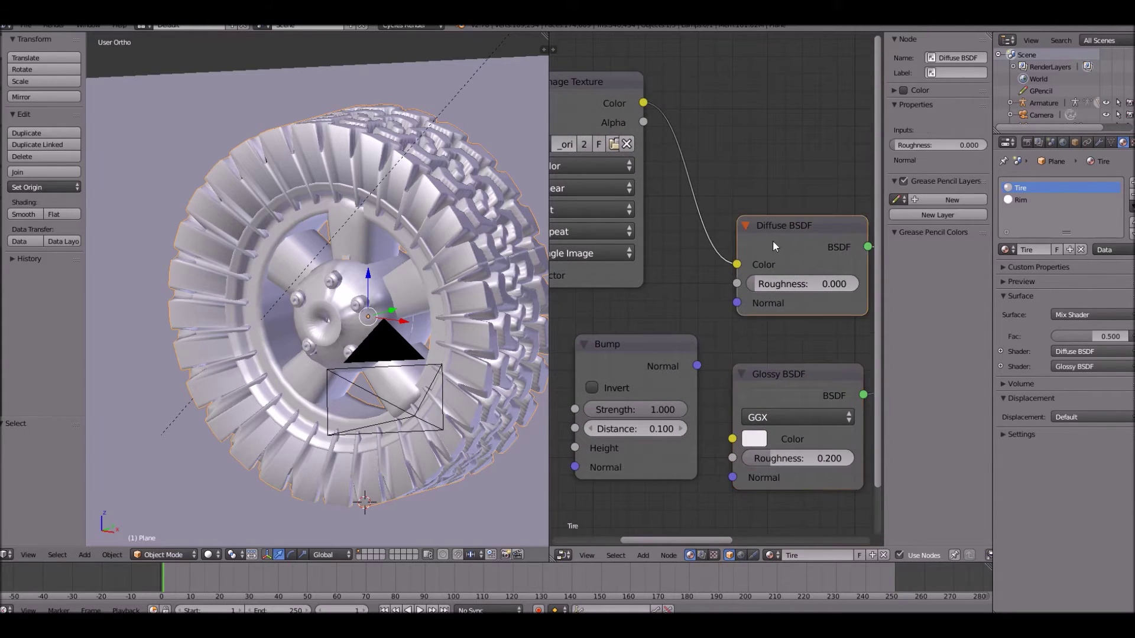
# Link the Bump node's Normal output to the Normal inputs of the Diffuse and Glossy BSDF nodes
pyautogui.keyDown('shift'); pyautogui.scroll(-4, 772, 240); pyautogui.keyUp('shift')
pyautogui.scroll(-2, 649, 214)
pyautogui.scroll(3, 700, 210)
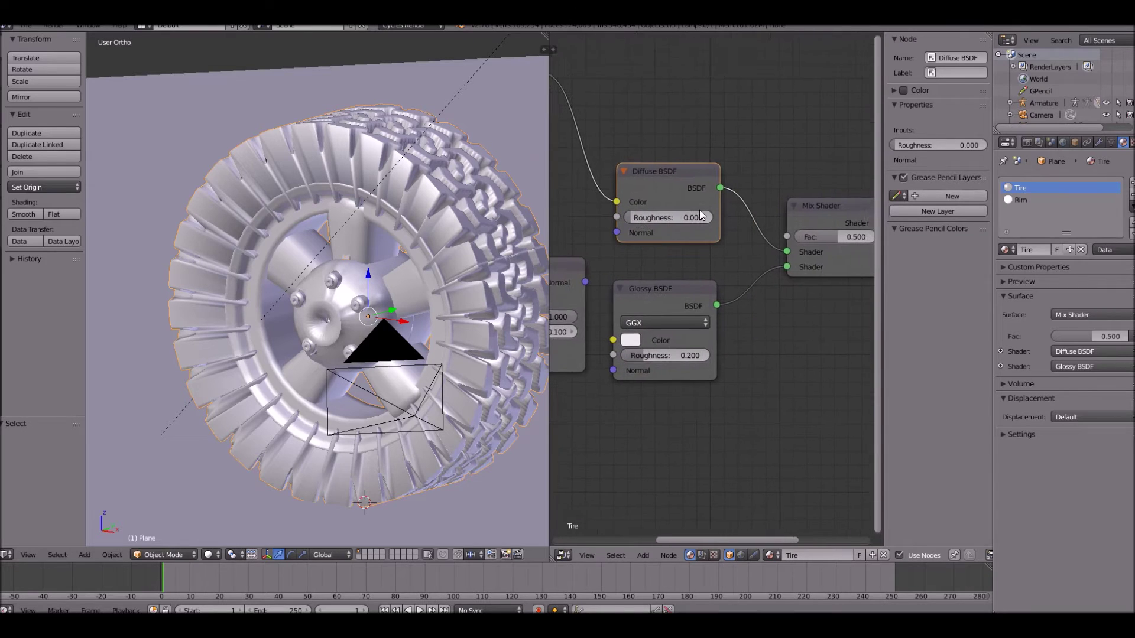
pyautogui.moveTo(652, 229); pyautogui.dragTo(718, 218, button='middle')
pyautogui.click(702, 243)
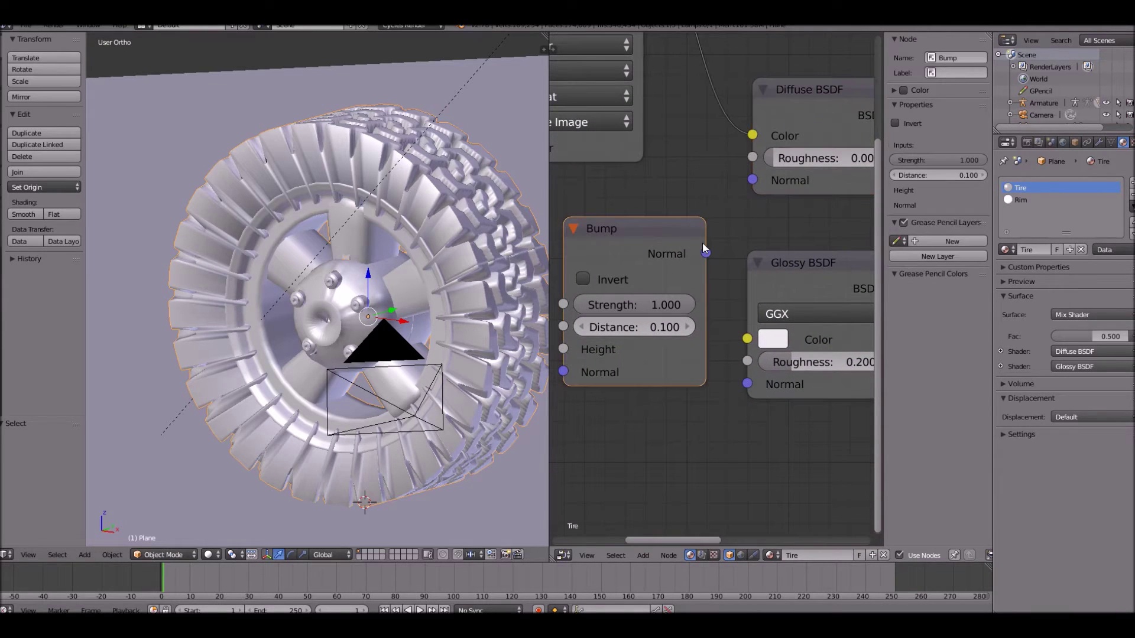
pyautogui.moveTo(706, 252); pyautogui.dragTo(748, 383)
# Link the Non-Color Image Texture's Color output to the Bump node's Height input and show the material preview
pyautogui.moveTo(602, 374); pyautogui.dragTo(799, 324, button='middle')
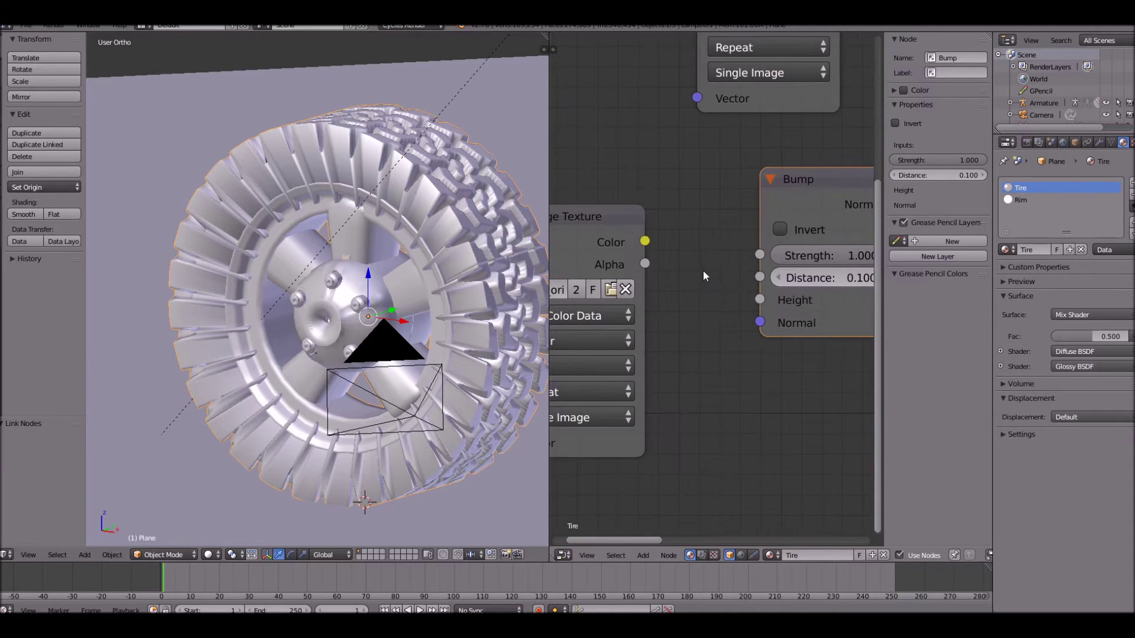
pyautogui.scroll(-3, 669, 244)
pyautogui.moveTo(659, 250); pyautogui.dragTo(749, 297)
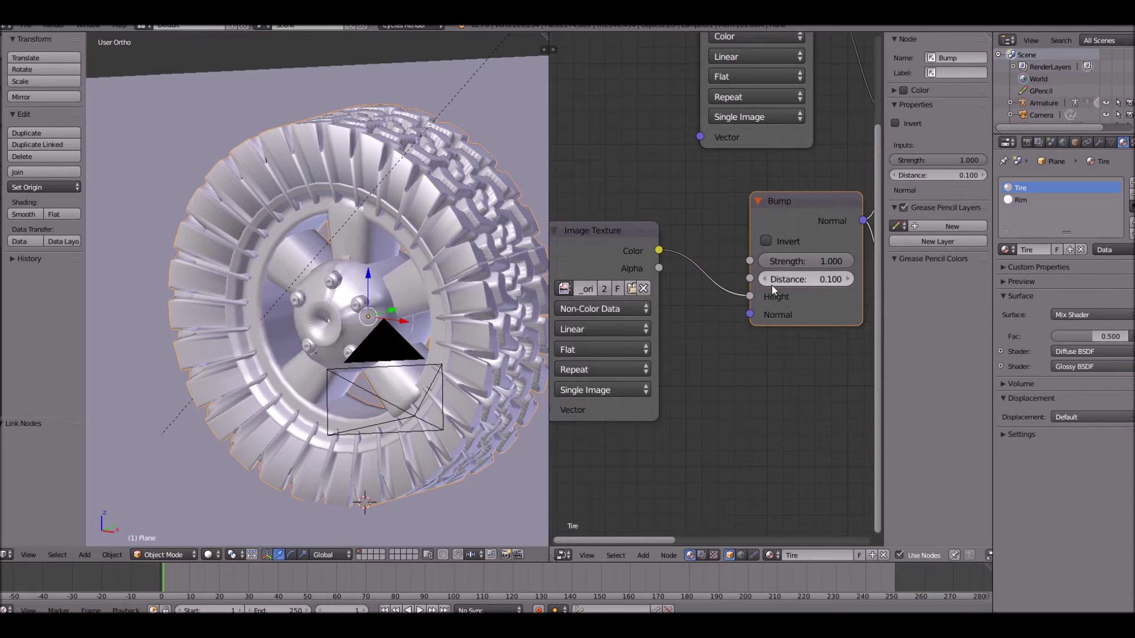
pyautogui.moveTo(806, 253); pyautogui.dragTo(718, 245, button='middle')
pyautogui.click(1023, 281)
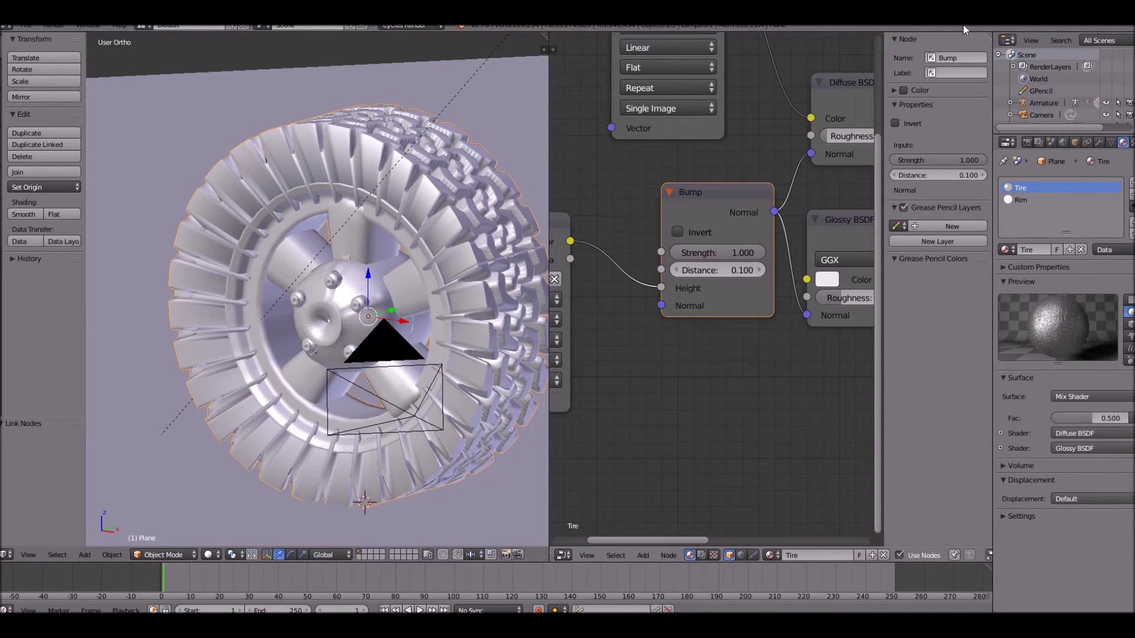
# Set the Tire material's Bump node to a distance of 0.05 and a strength of 0.7
pyautogui.scroll(2, 676, 208)
pyautogui.click(709, 261)
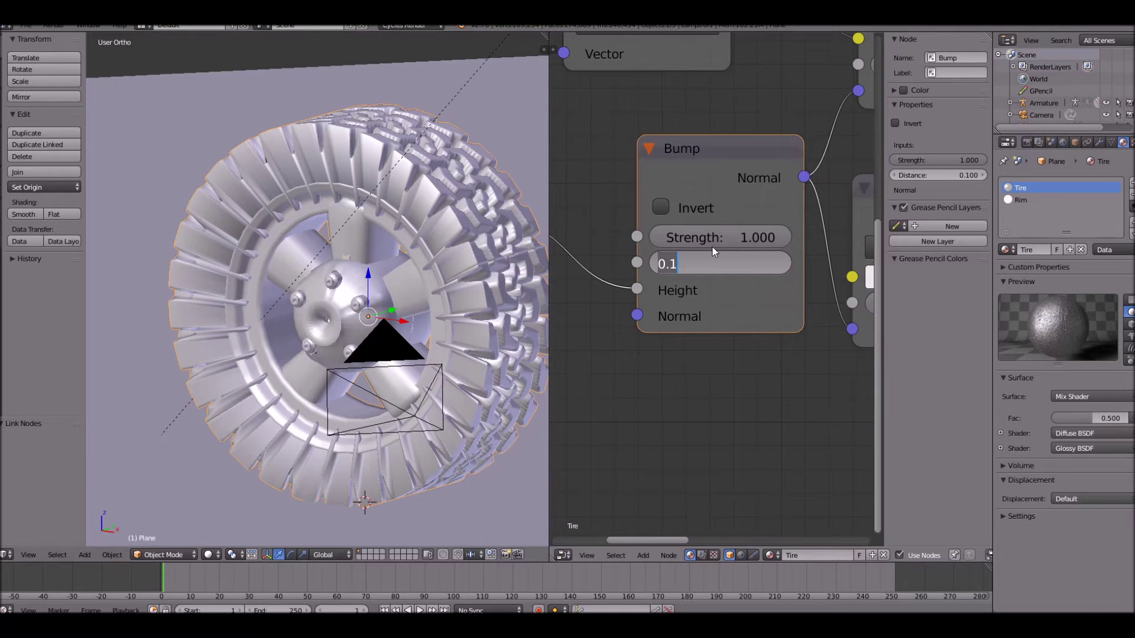
pyautogui.press('BackSpace')
pyautogui.write('.05')
pyautogui.press('Return')
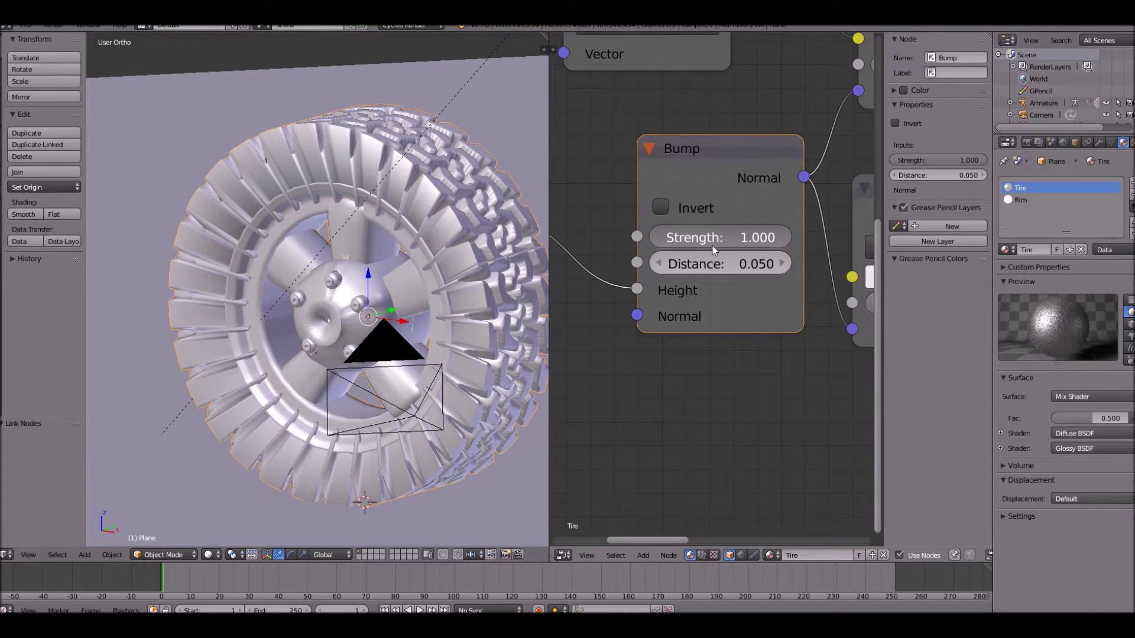
pyautogui.click(712, 245)
pyautogui.write('.7')
pyautogui.press('Return')
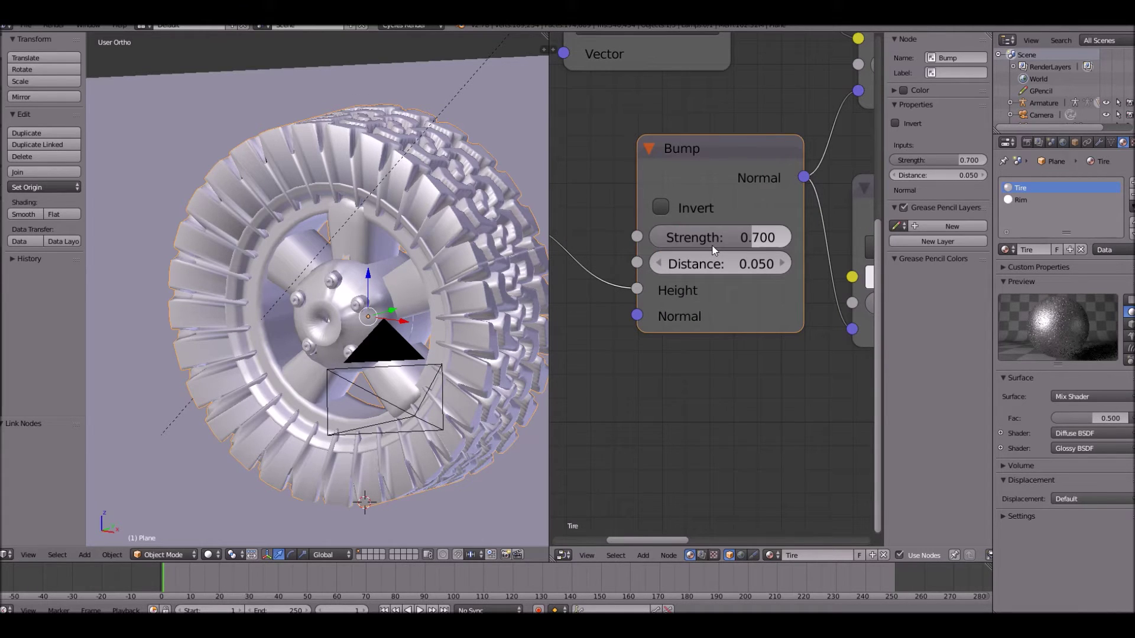
# Set the Tire material's Glossy BSDF roughness to 0.435
pyautogui.moveTo(757, 262); pyautogui.dragTo(549, 332, button='middle')
pyautogui.scroll(2, 639, 362)
pyautogui.scroll(-3, 745, 385)
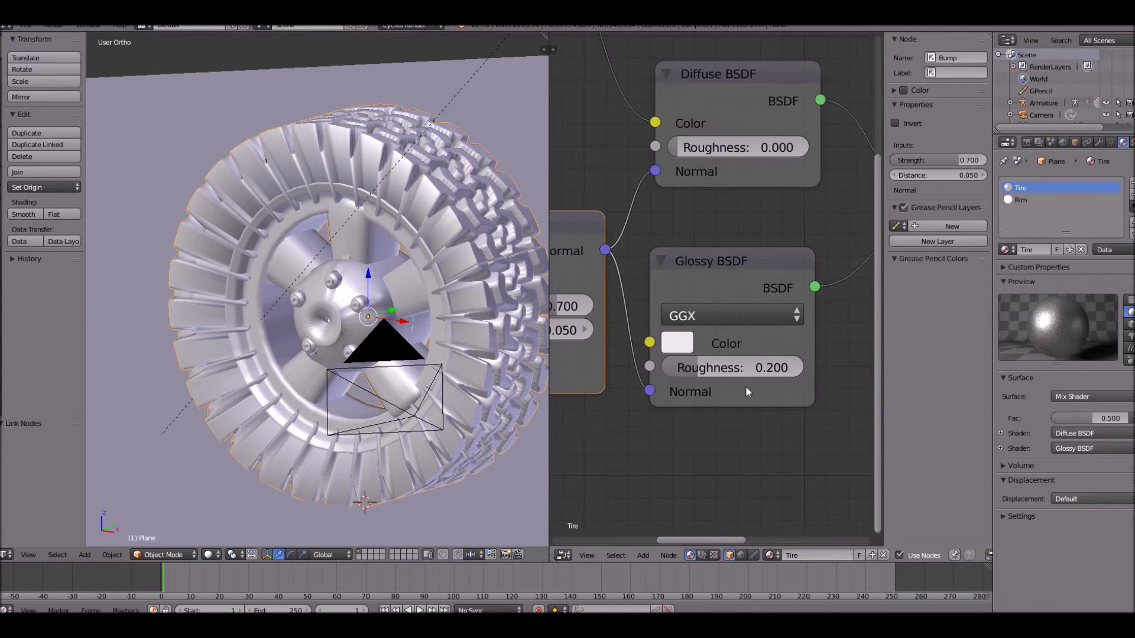
pyautogui.moveTo(717, 377); pyautogui.dragTo(742, 374)
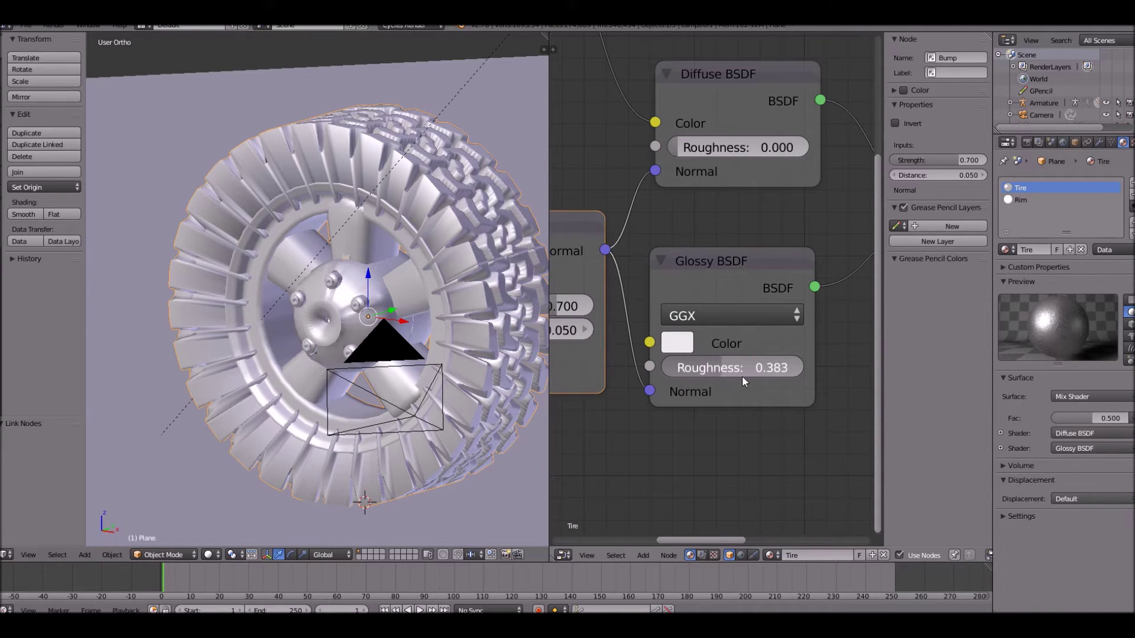
pyautogui.click(735, 365)
pyautogui.press('BackSpace')
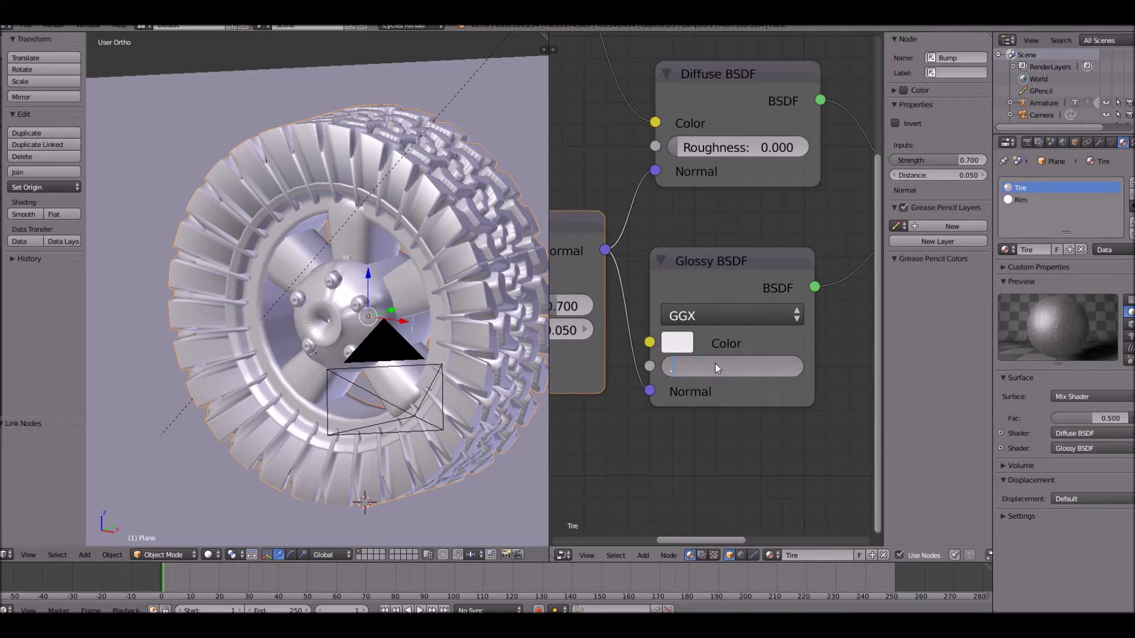
pyautogui.write('.45')
pyautogui.write('5')
pyautogui.press('Return')
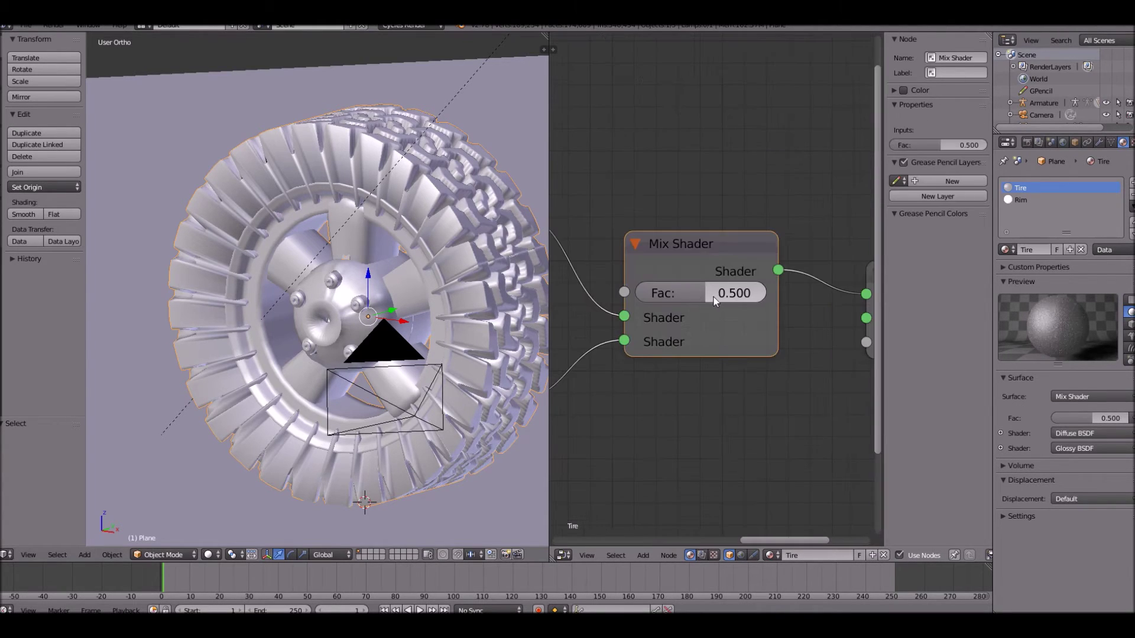
# Set the Tire material's Mix Shader factor to 0.2
pyautogui.moveTo(711, 297); pyautogui.dragTo(670, 296)
pyautogui.click(670, 296)
pyautogui.press('BackSpace')
pyautogui.write('.2')
pyautogui.press('Return')
# Darken the Tire's Glossy BSDF color to dark grey and set its roughness to about 0.285
pyautogui.moveTo(675, 260); pyautogui.dragTo(737, 286, button='middle')
pyautogui.click(737, 285)
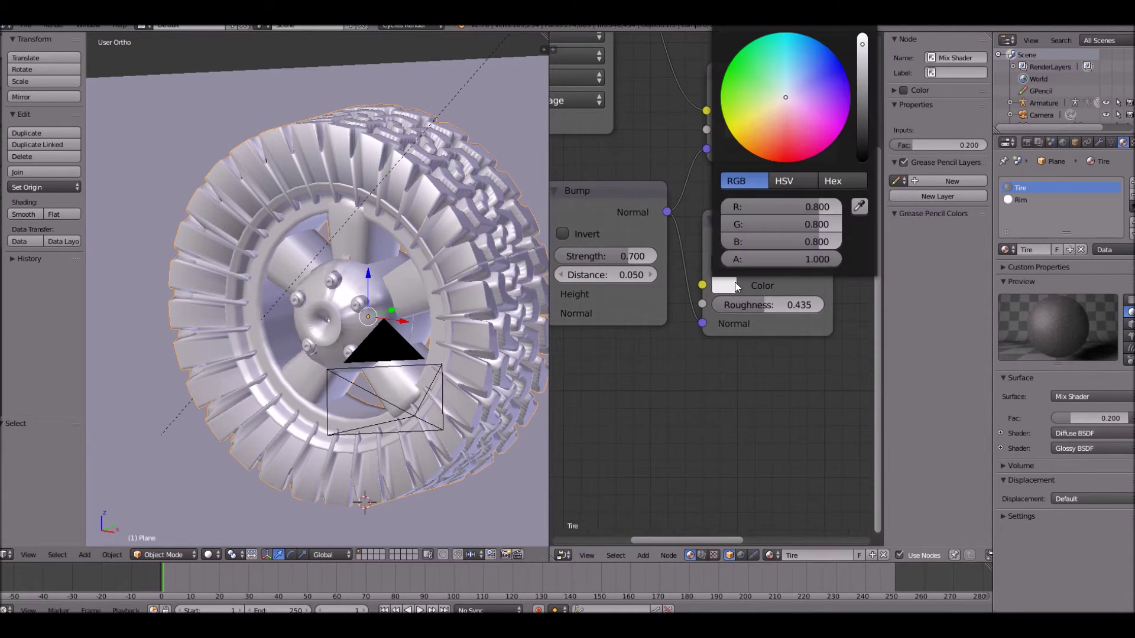
pyautogui.moveTo(866, 86); pyautogui.dragTo(867, 119)
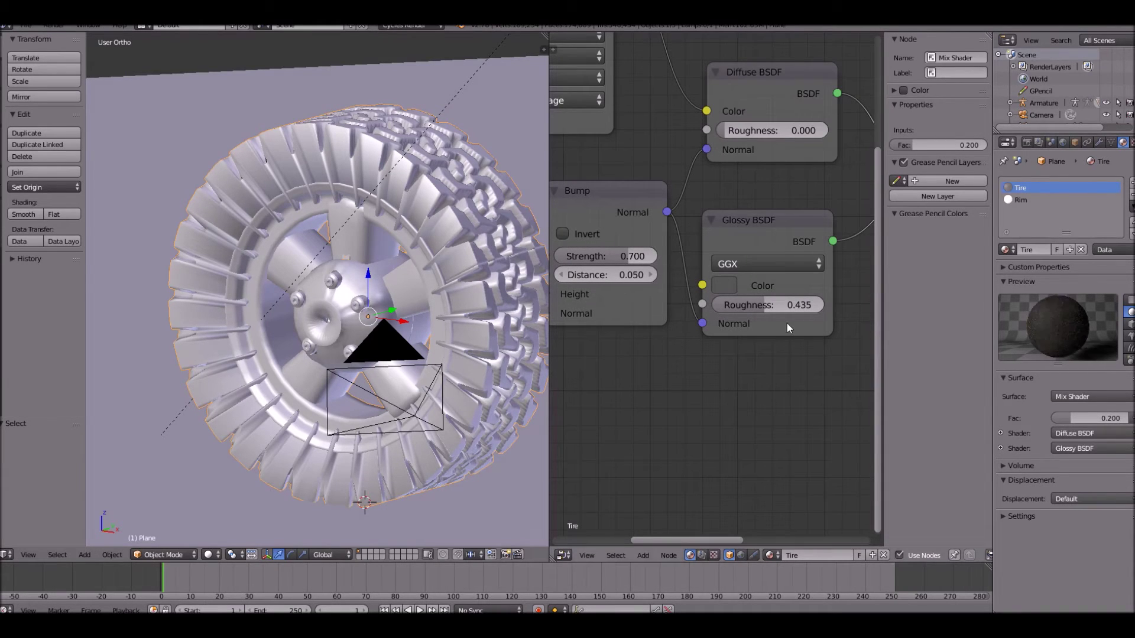
pyautogui.moveTo(753, 308); pyautogui.dragTo(719, 307)
pyautogui.scroll(-3, 787, 234)
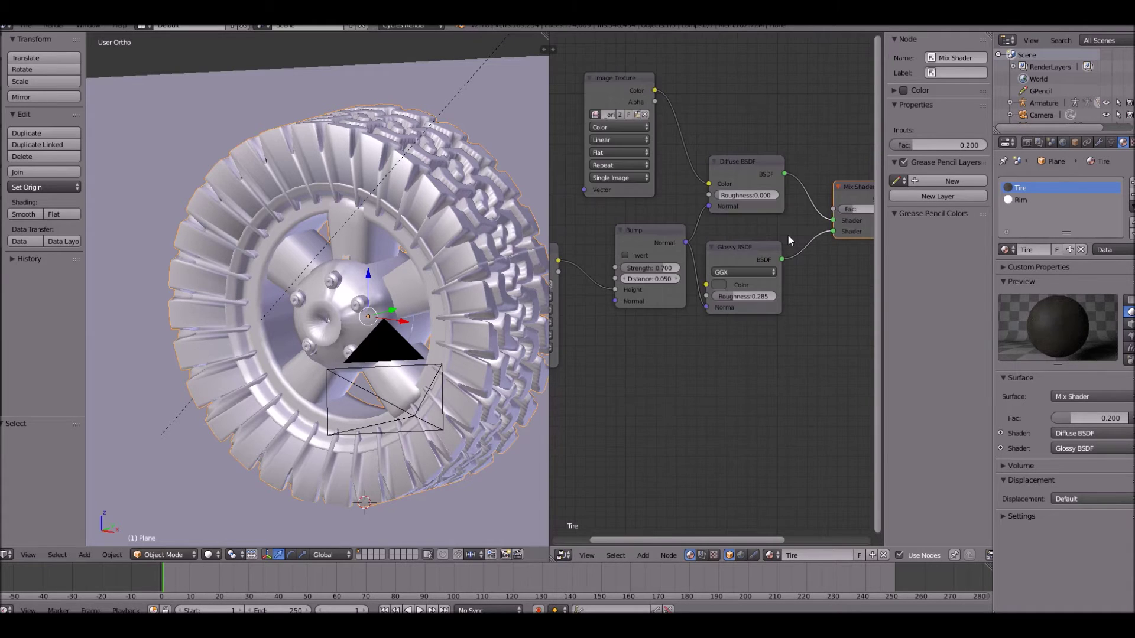
pyautogui.scroll(-2, 787, 234)
pyautogui.press('a')
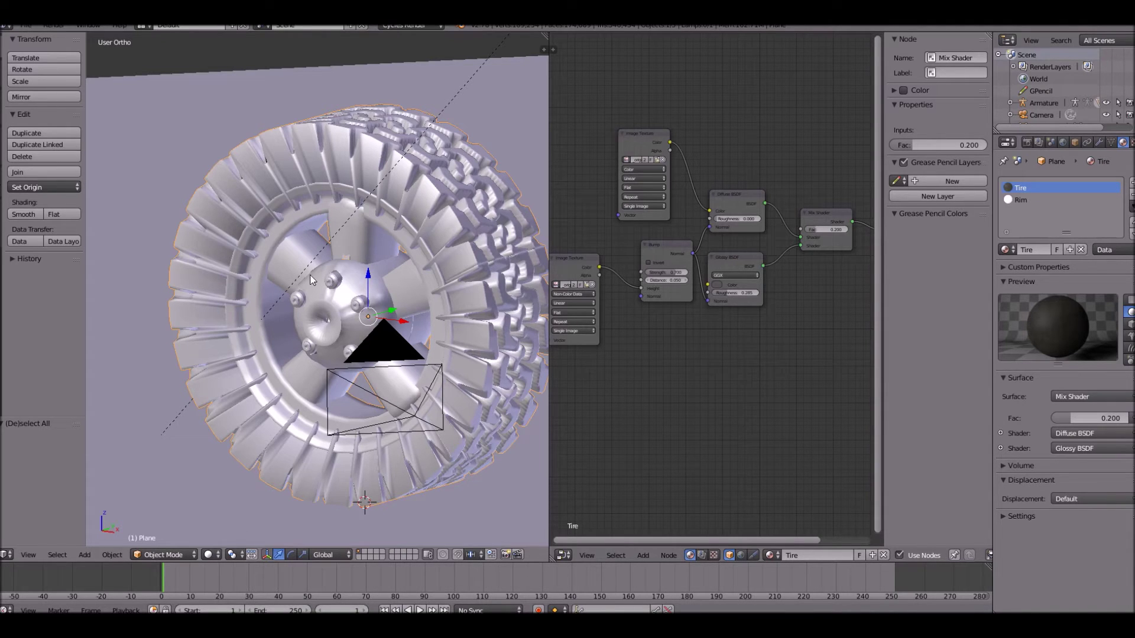
pyautogui.scroll(3, 457, 267)
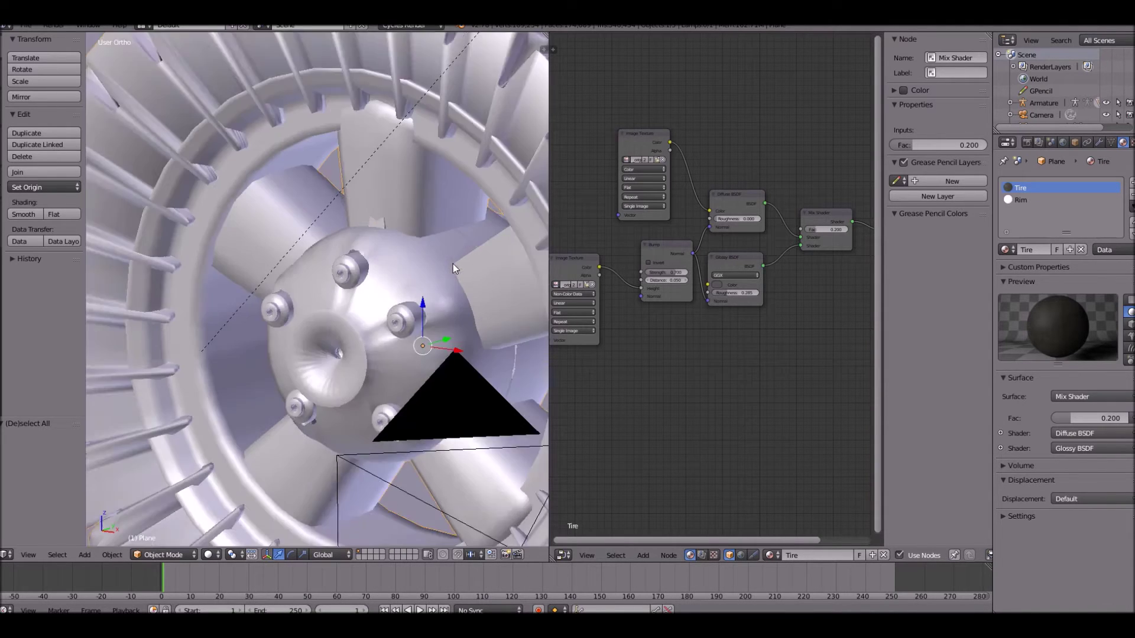
pyautogui.scroll(-2, 424, 260)
pyautogui.click(1090, 199)
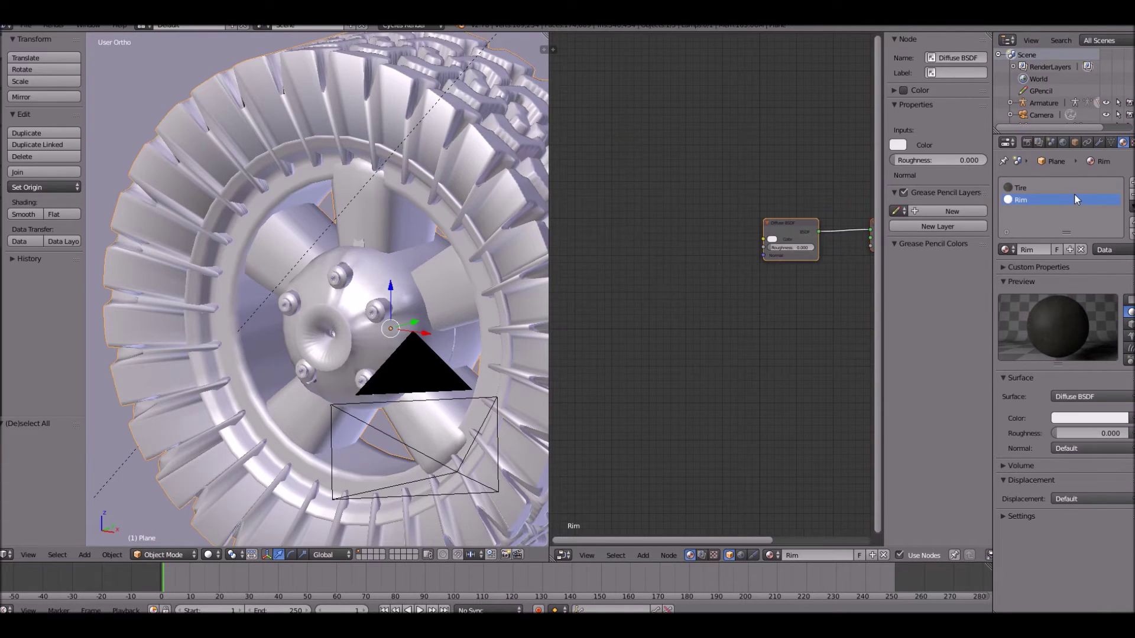
pyautogui.scroll(4, 750, 258)
pyautogui.moveTo(776, 239); pyautogui.dragTo(656, 237, button='middle')
pyautogui.scroll(5, 656, 356)
pyautogui.press('a')
pyautogui.click(676, 340)
pyautogui.scroll(-4, 685, 332)
pyautogui.hotkey('shift', 'a')
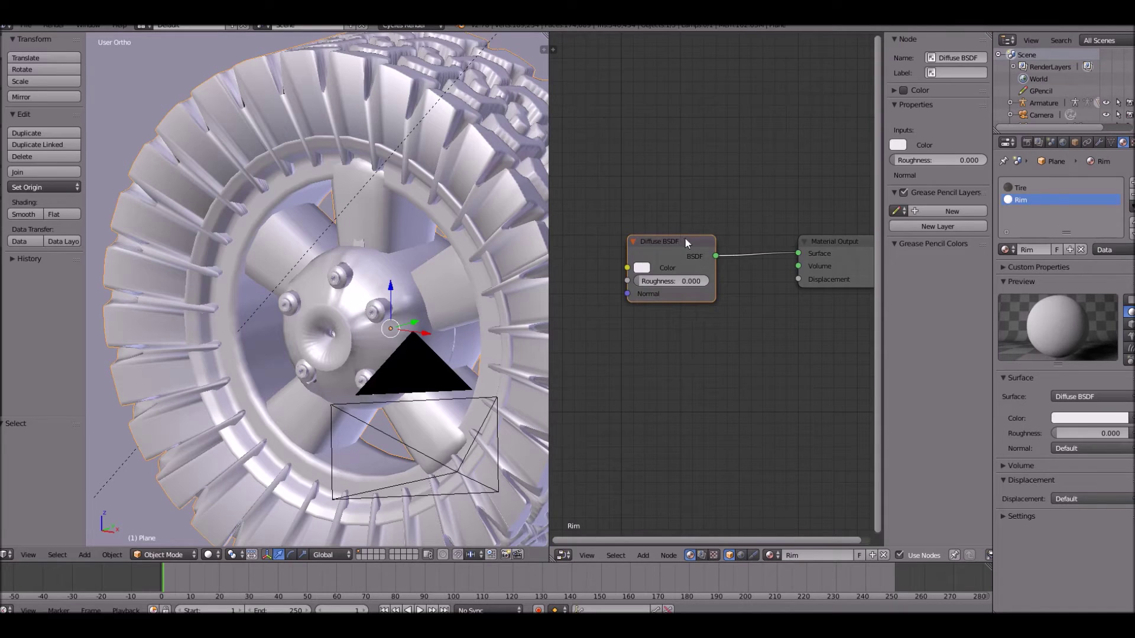
pyautogui.moveTo(783, 232); pyautogui.dragTo(882, 204, button='middle')
pyautogui.click(1020, 187)
# Try duplicating all the Tire material's nodes except the Material Output, and delete the copies
pyautogui.scroll(-3, 618, 229)
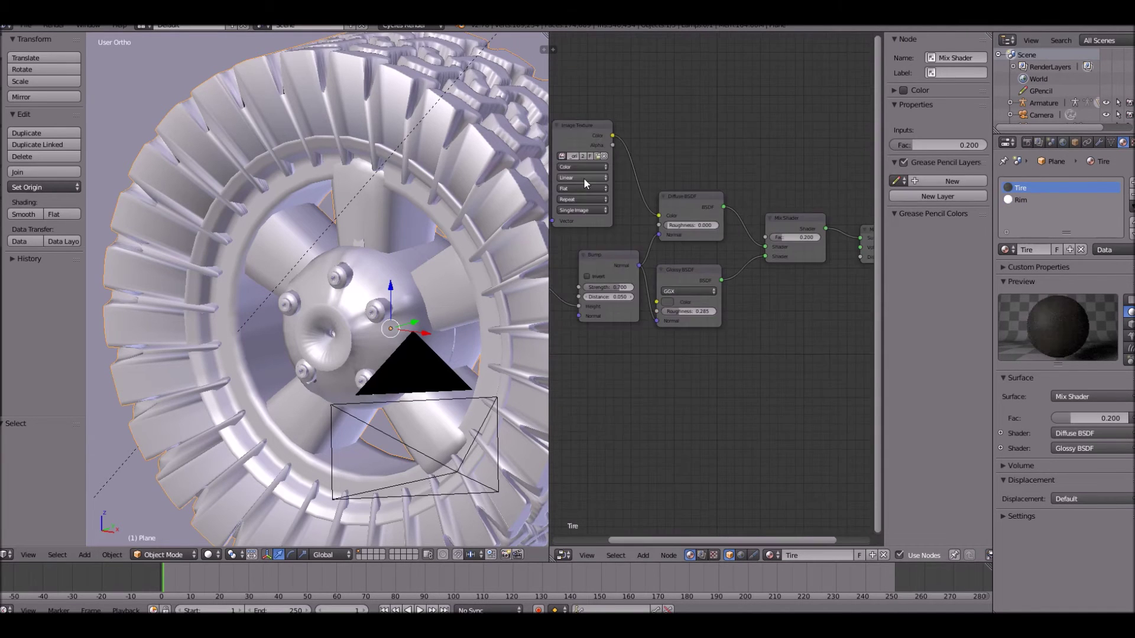
pyautogui.moveTo(584, 177); pyautogui.dragTo(605, 192, button='middle')
pyautogui.press('b')
pyautogui.moveTo(592, 187); pyautogui.dragTo(778, 347)
pyautogui.hotkey('shift', 'd')
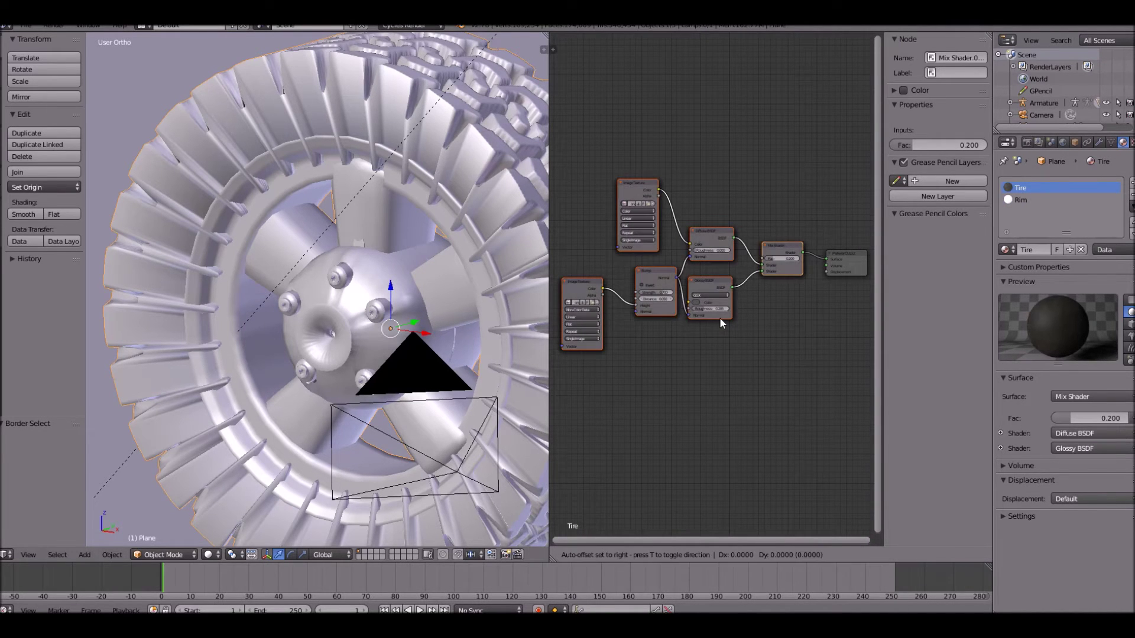
pyautogui.click(740, 409)
pyautogui.press('x')
# Copy all the Tire material's nodes except the Material Output and paste them into the Rim material
pyautogui.press('b')
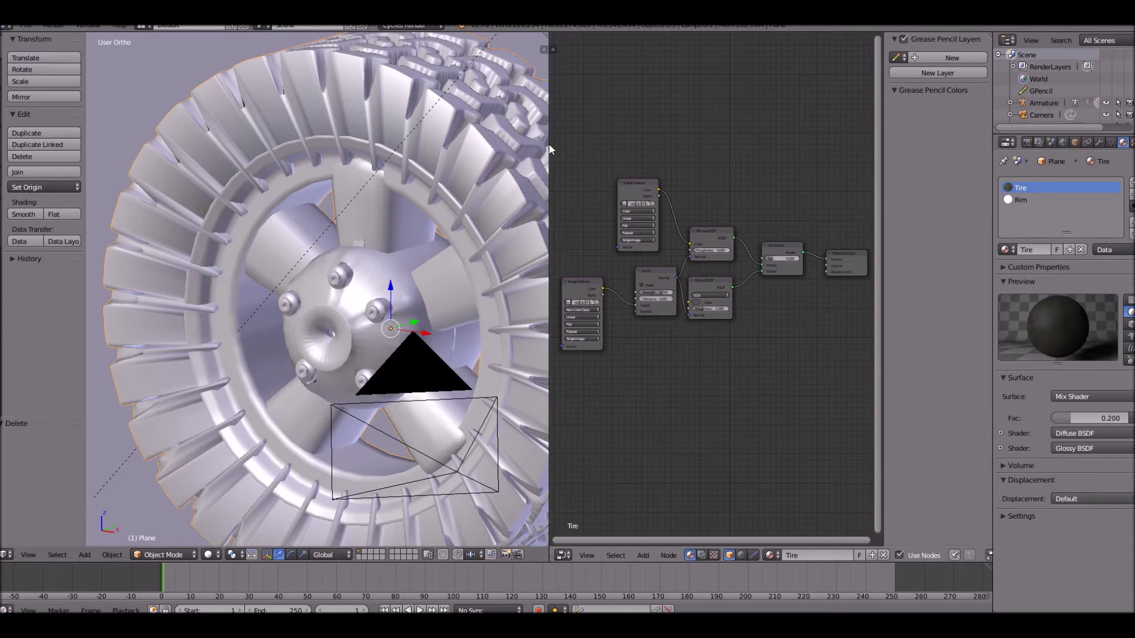
pyautogui.moveTo(557, 144); pyautogui.dragTo(776, 348)
pyautogui.hotkey('ctrl', 'x')
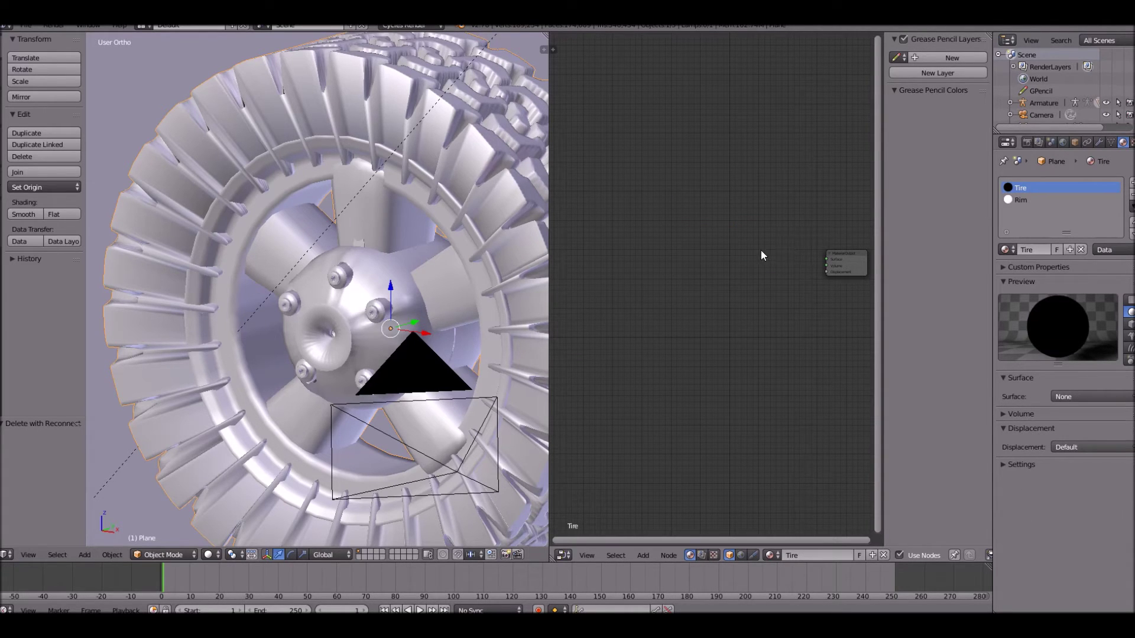
pyautogui.hotkey('ctrl', 'z')
pyautogui.hotkey('ctrl', 'c')
pyautogui.click(1037, 199)
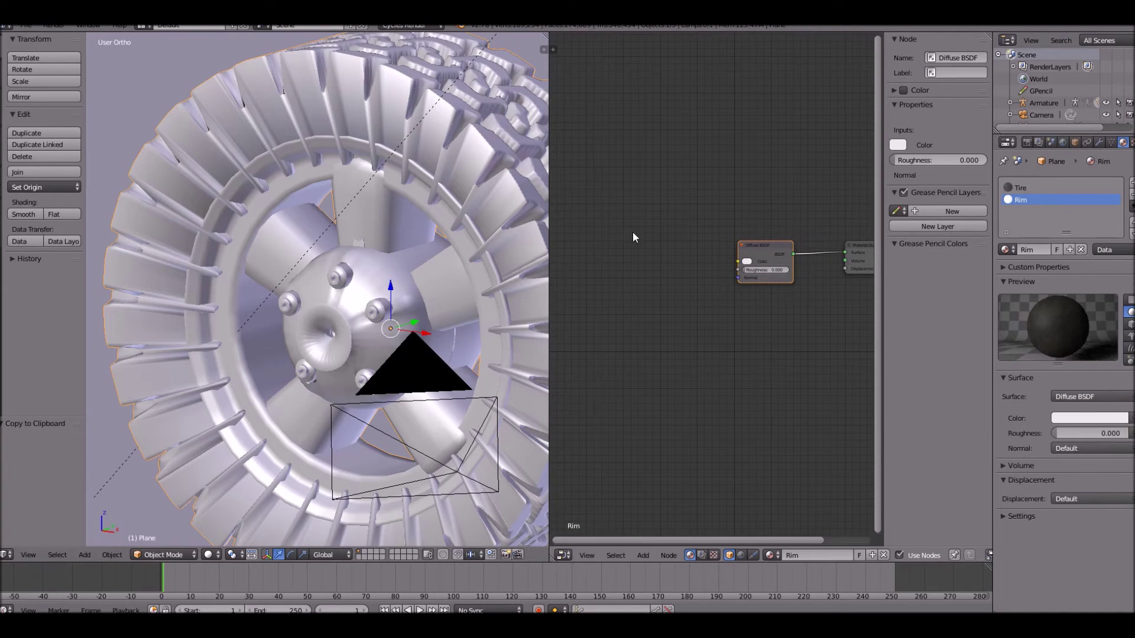
pyautogui.hotkey('ctrl', 'v')
# Delete the Rim material's original Diffuse BSDF and link the pasted Mix Shader to the Material Output's Surface input
pyautogui.click(761, 259)
pyautogui.press('x')
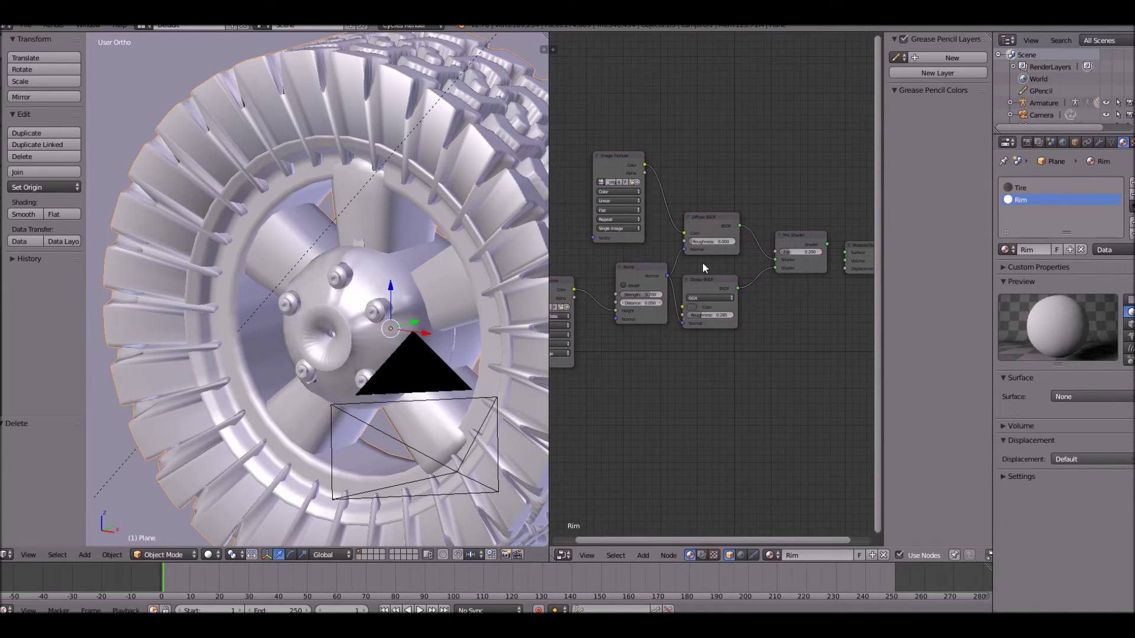
pyautogui.scroll(2, 702, 262)
pyautogui.moveTo(814, 222); pyautogui.dragTo(839, 237)
# Assign metal1_notile.png to both Image Texture nodes of the Rim material
pyautogui.moveTo(768, 261); pyautogui.dragTo(912, 250, button='middle')
pyautogui.moveTo(658, 176); pyautogui.dragTo(722, 273, button='middle')
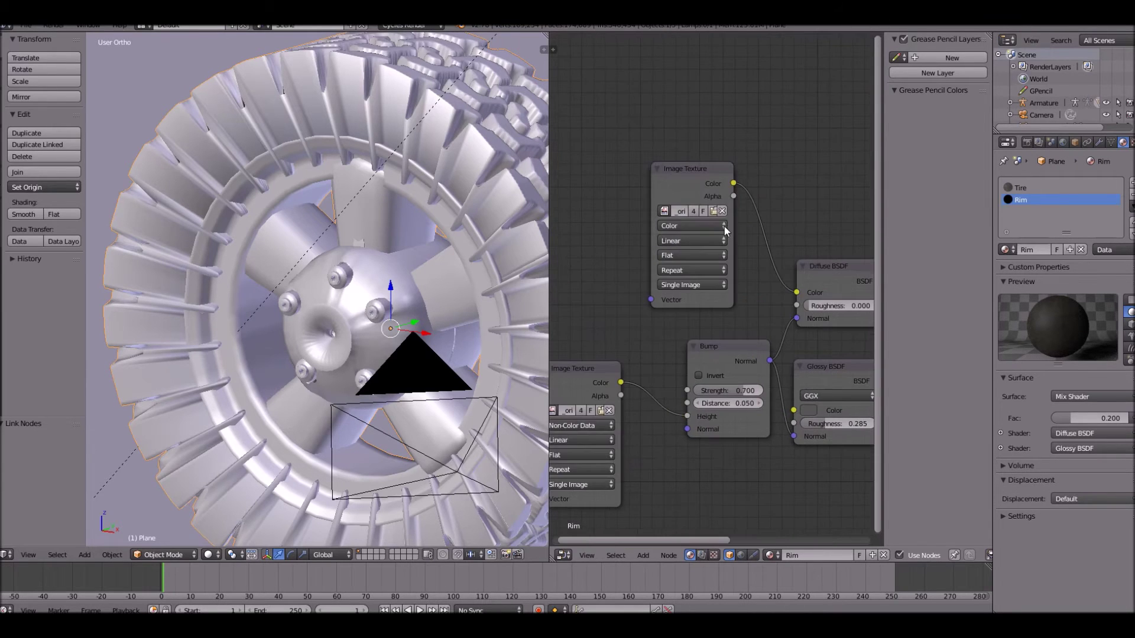
pyautogui.scroll(2, 679, 154)
pyautogui.click(641, 176)
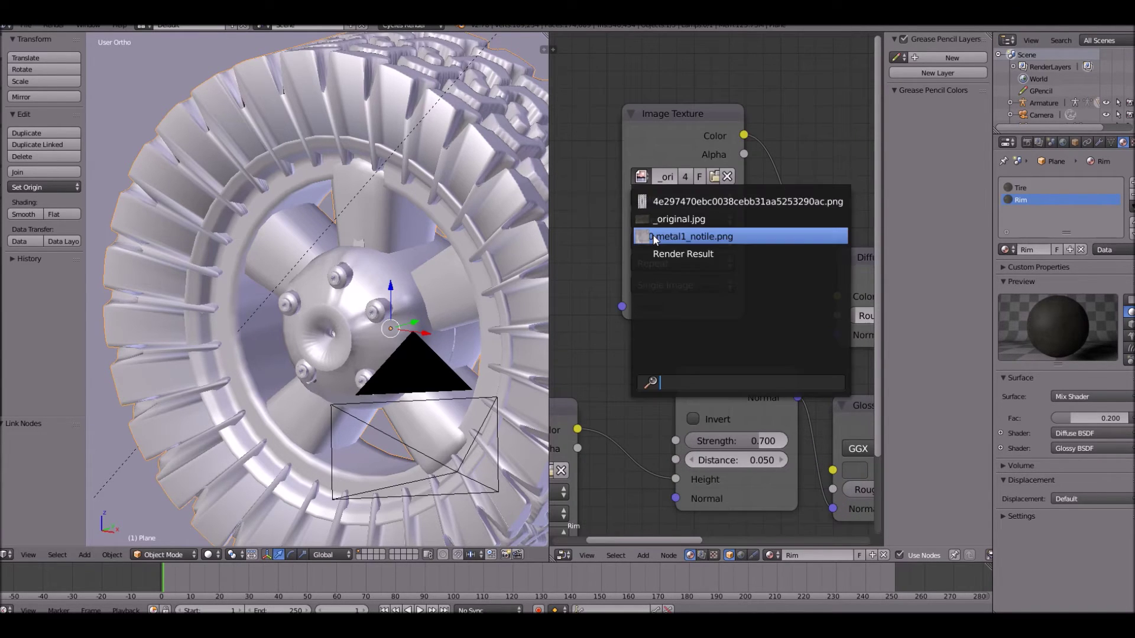
pyautogui.click(669, 239)
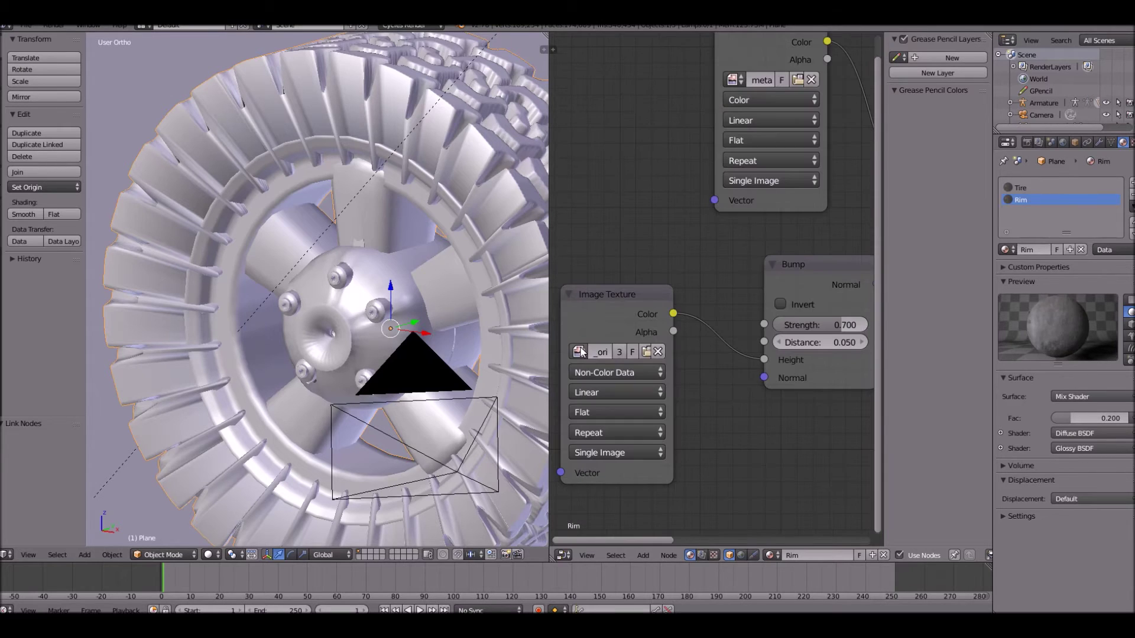
pyautogui.click(579, 352)
pyautogui.click(607, 406)
# Set the Rim material's Bump node to a distance of 0.2 and a strength of 0.6
pyautogui.moveTo(688, 314); pyautogui.dragTo(517, 302, button='middle')
pyautogui.click(645, 329)
pyautogui.write('0.2')
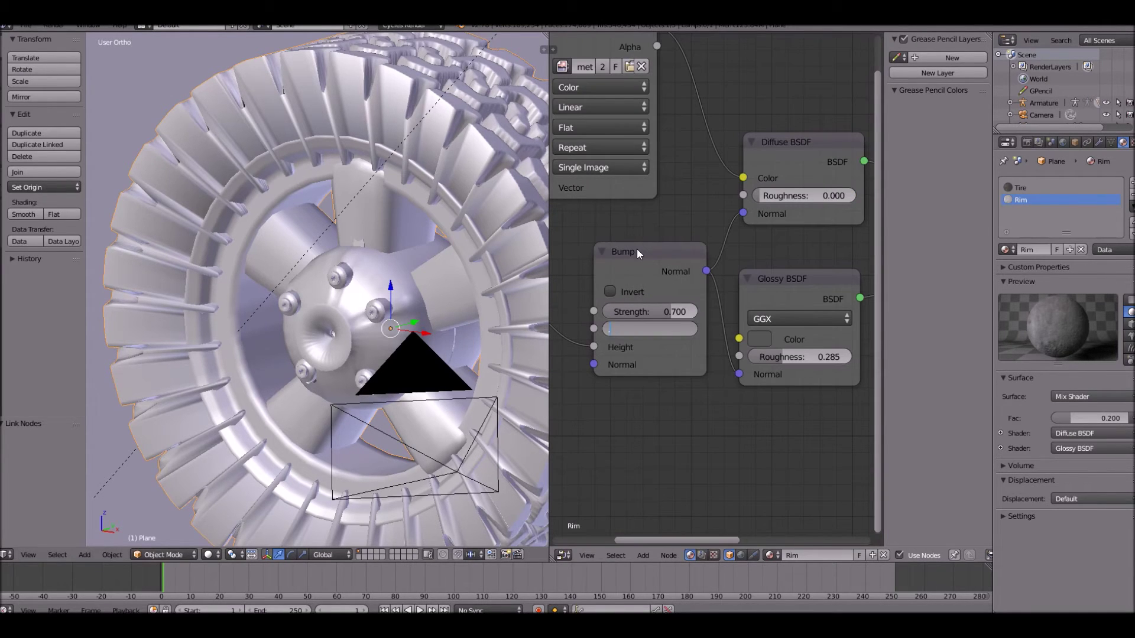
pyautogui.press('Return')
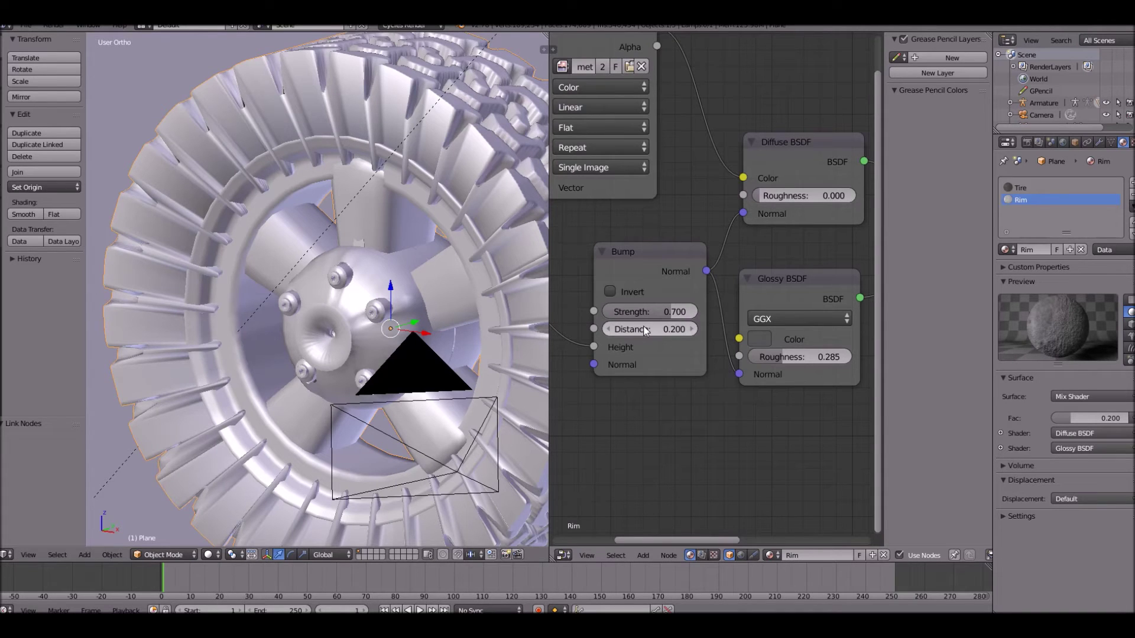
pyautogui.click(676, 312)
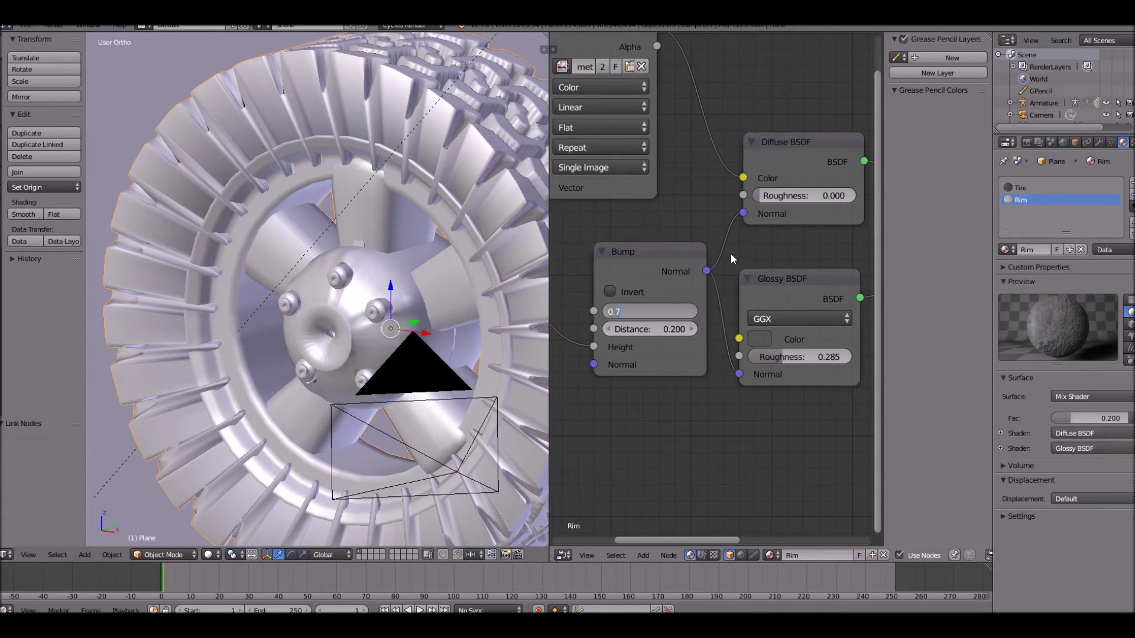
pyautogui.click(683, 356)
pyautogui.click(673, 314)
pyautogui.write('.4')
pyautogui.press('Return')
# Raise the Rim material's Mix Shader factor to about 0.727
pyautogui.moveTo(732, 337); pyautogui.dragTo(588, 331, button='middle')
pyautogui.scroll(2, 588, 331)
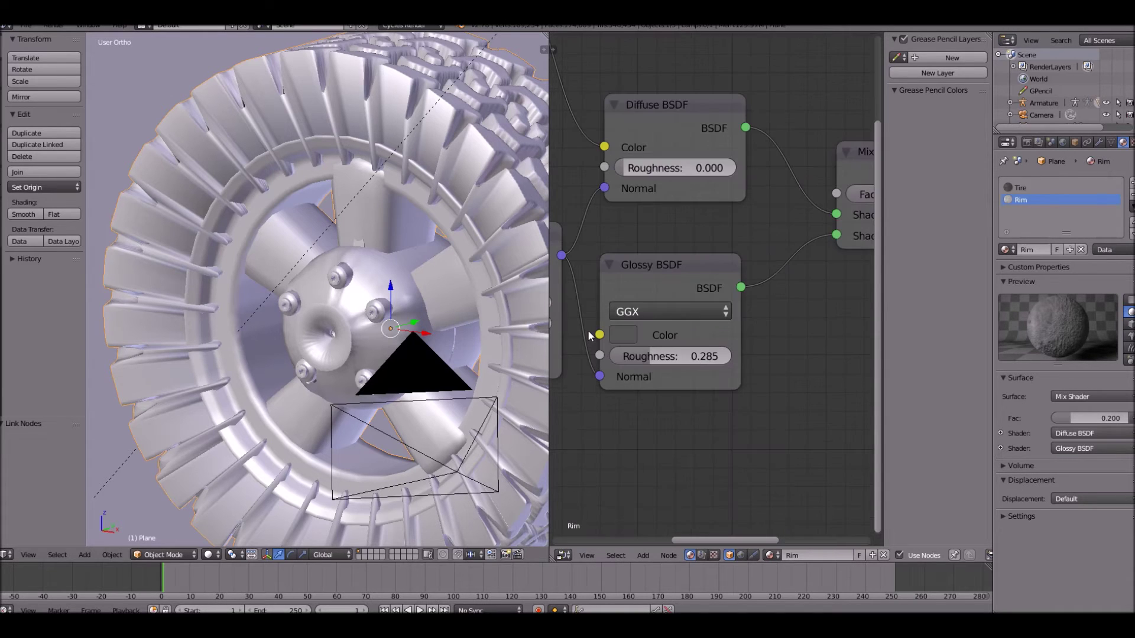
pyautogui.moveTo(793, 193); pyautogui.dragTo(650, 235, button='middle')
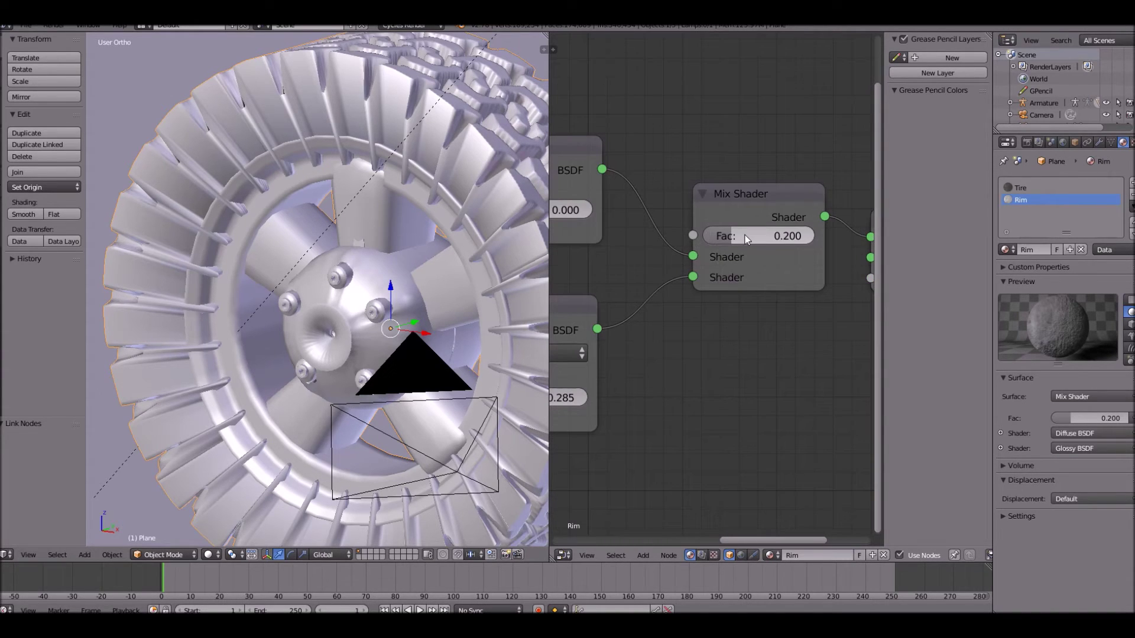
pyautogui.moveTo(748, 236); pyautogui.dragTo(809, 232)
# Brighten the Rim's Glossy BSDF color to white and lower its roughness to about 0.118
pyautogui.moveTo(640, 325); pyautogui.dragTo(842, 265, button='middle')
pyautogui.click(682, 318)
pyautogui.moveTo(832, 140); pyautogui.dragTo(834, 27)
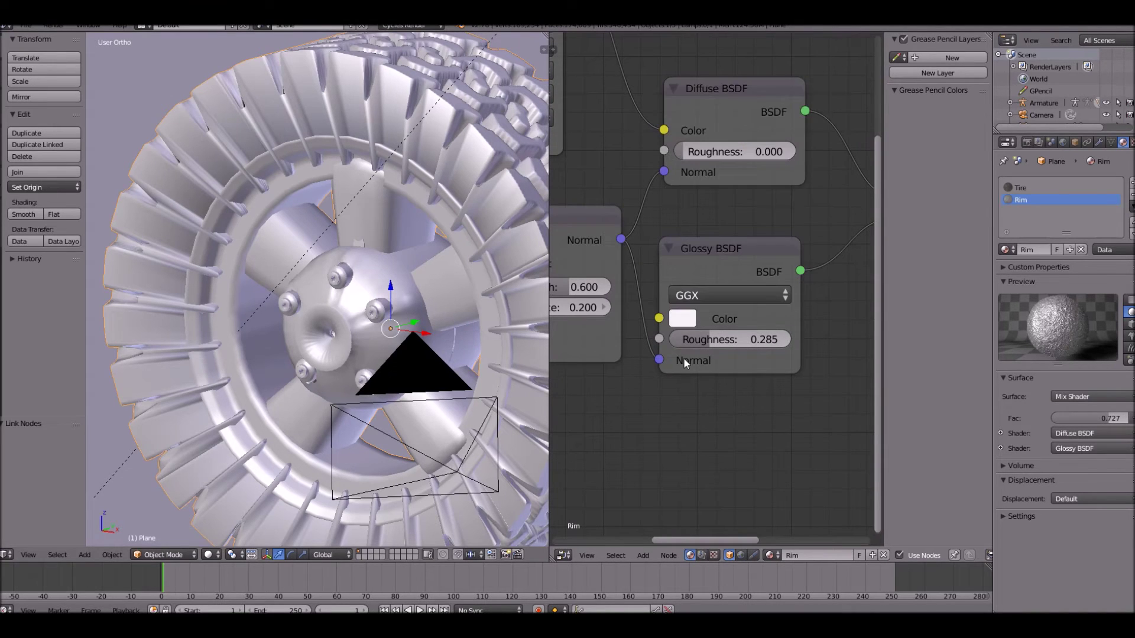
pyautogui.moveTo(727, 341); pyautogui.dragTo(701, 345)
# Lower the Rim material's Bump strength to about 0.155
pyautogui.keyDown('ctrl'); pyautogui.scroll(4, 658, 331); pyautogui.keyUp('ctrl')
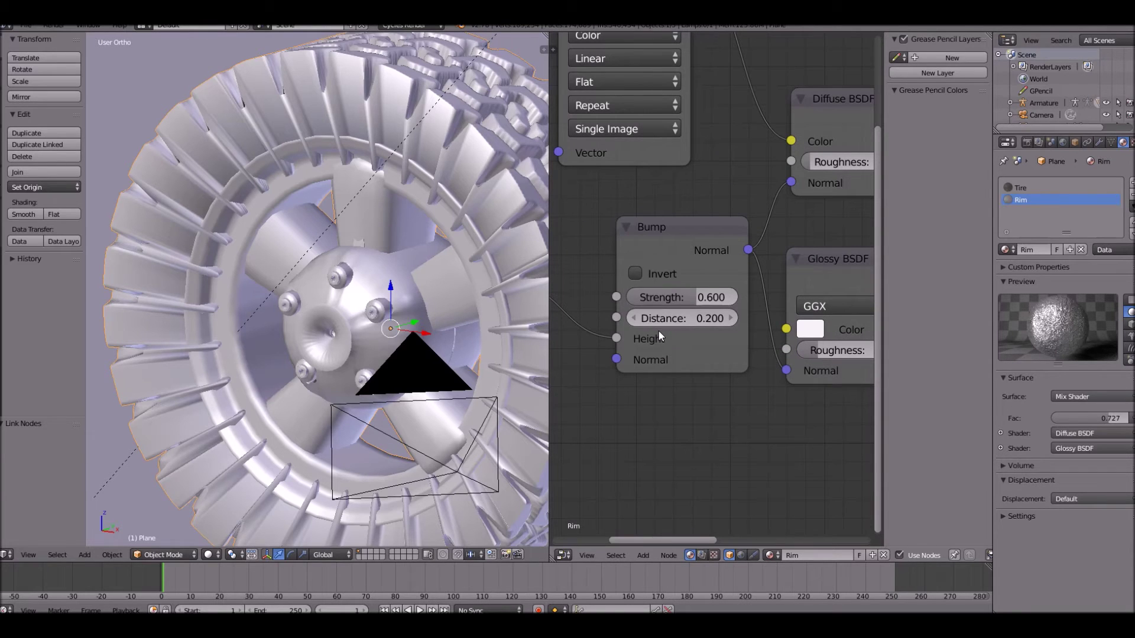
pyautogui.moveTo(672, 296); pyautogui.dragTo(633, 285)
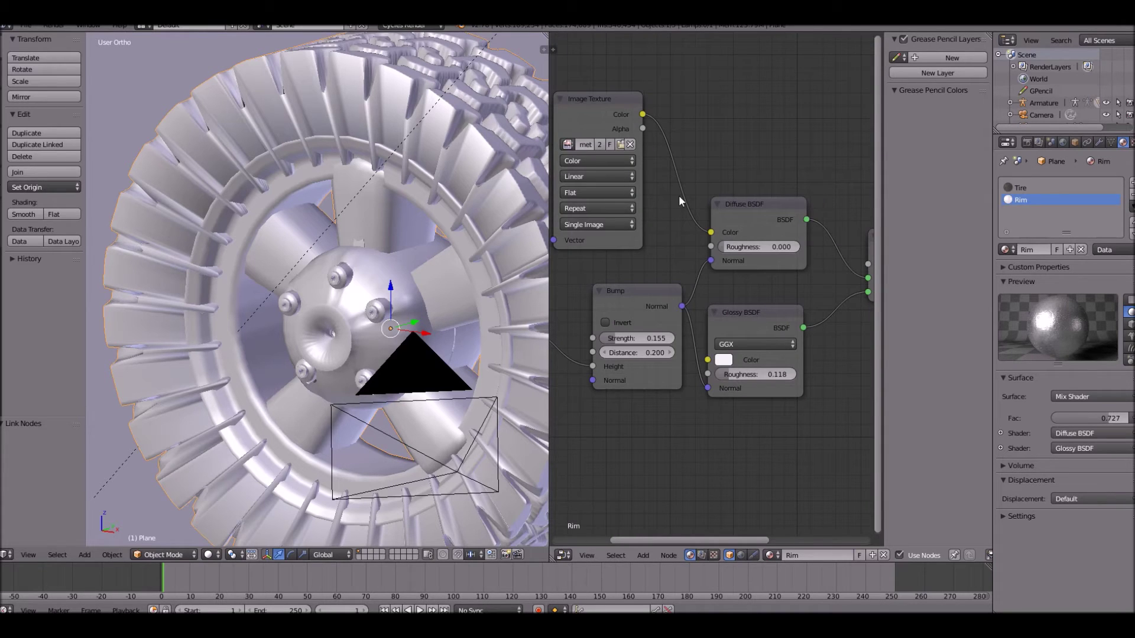
pyautogui.scroll(-2, 678, 195)
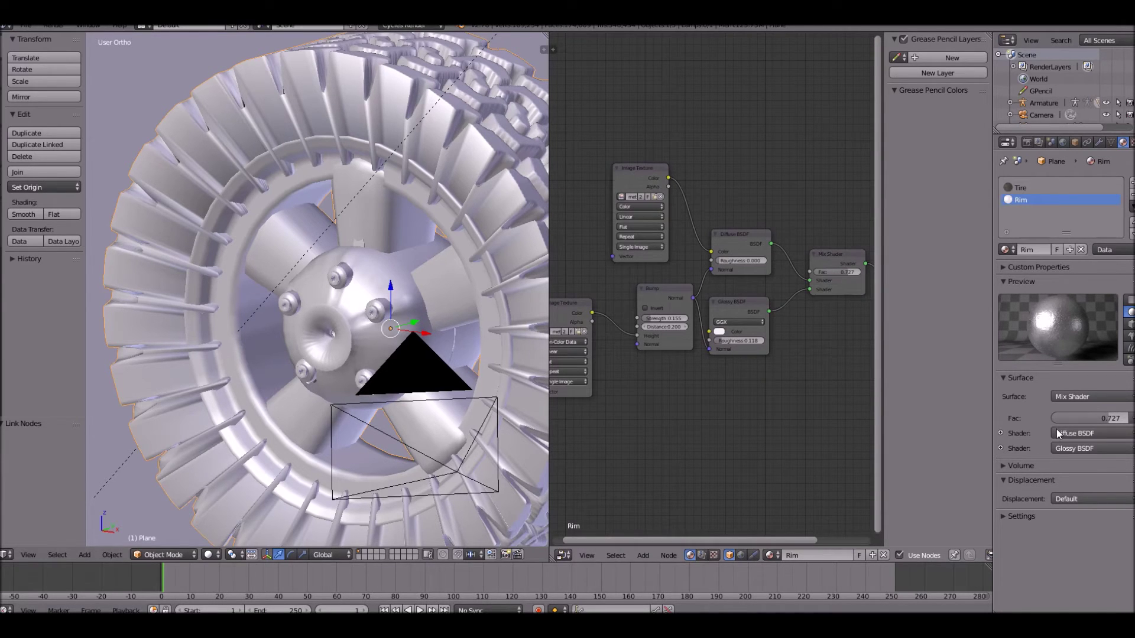
# Expand the 3D view over the node editor, switch to the camera view and set a render border around the wheel
pyautogui.moveTo(544, 40); pyautogui.dragTo(663, 67)
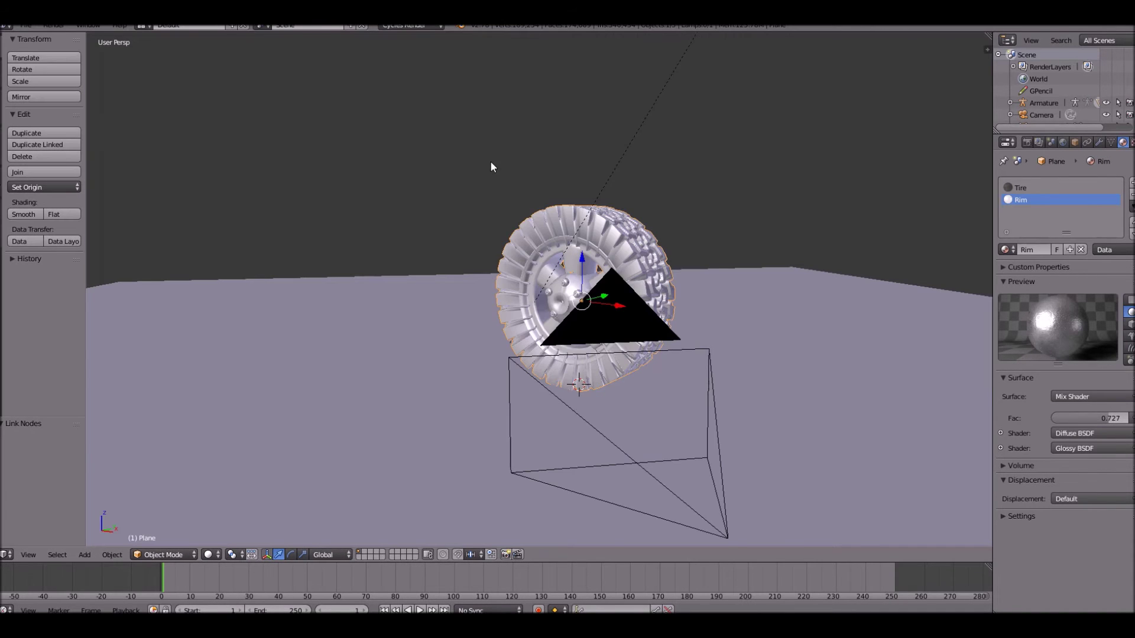
pyautogui.press('KP_0')
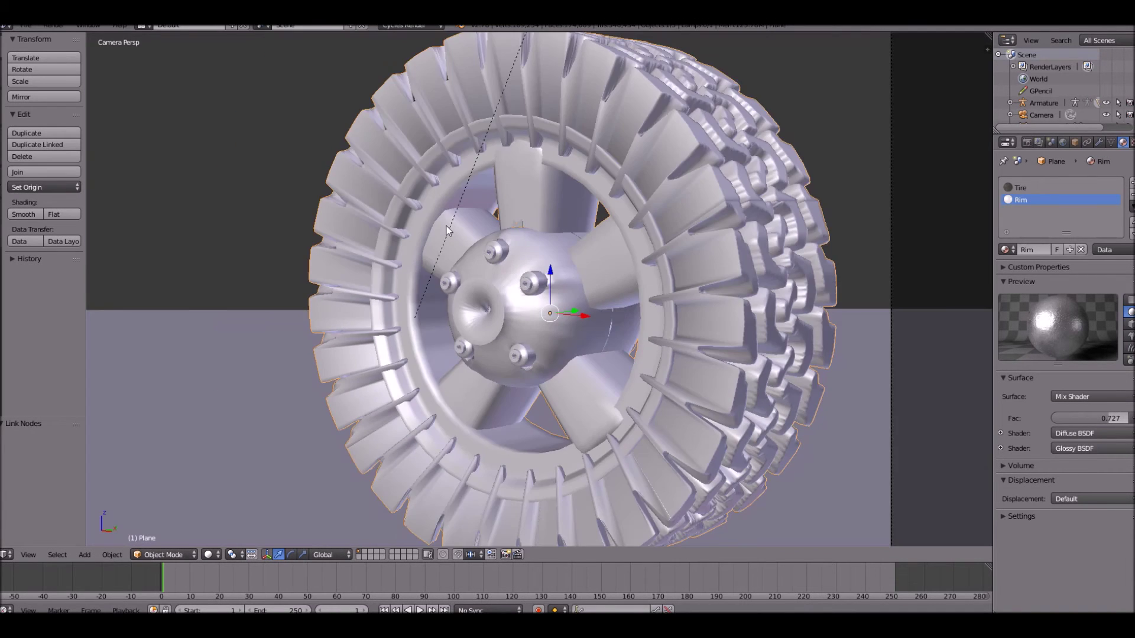
pyautogui.hotkey('ctrl', 'b')
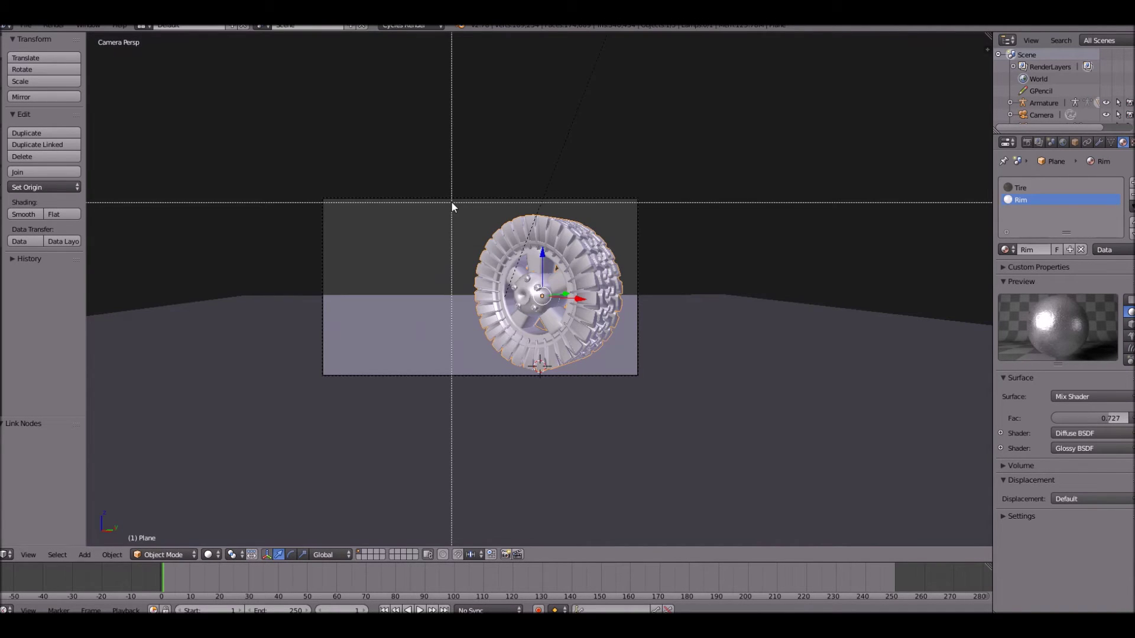
pyautogui.moveTo(469, 210); pyautogui.dragTo(629, 370)
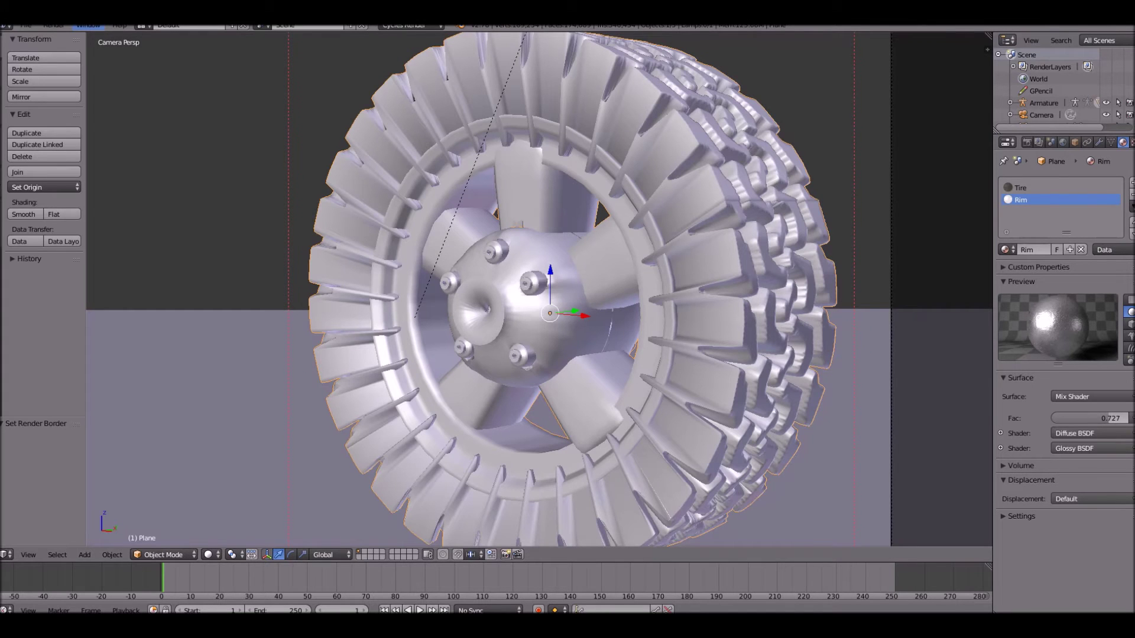
# Render the bordered region, examine the rim and tire materials up close, and return to the camera view
pyautogui.press('F12')
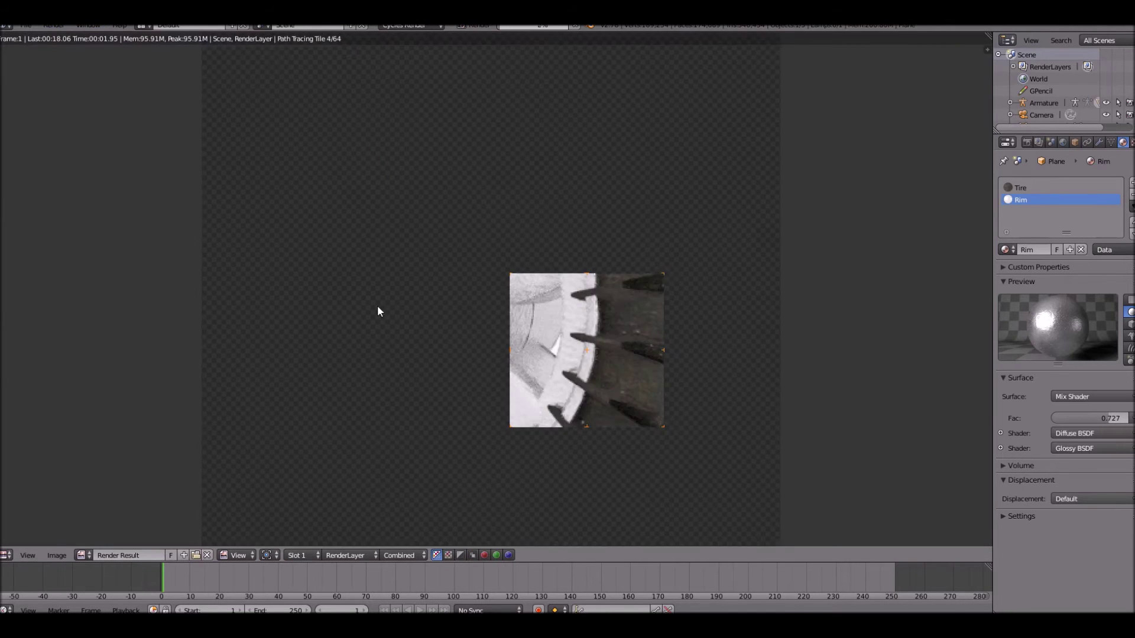
pyautogui.scroll(-2, 378, 306)
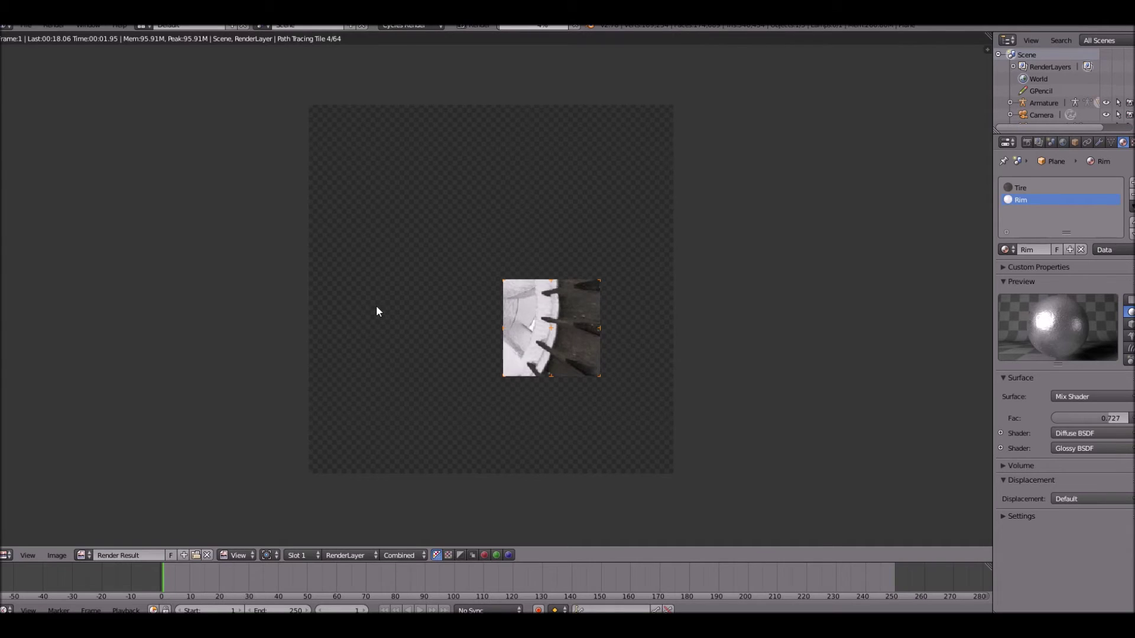
pyautogui.scroll(-1, 377, 307)
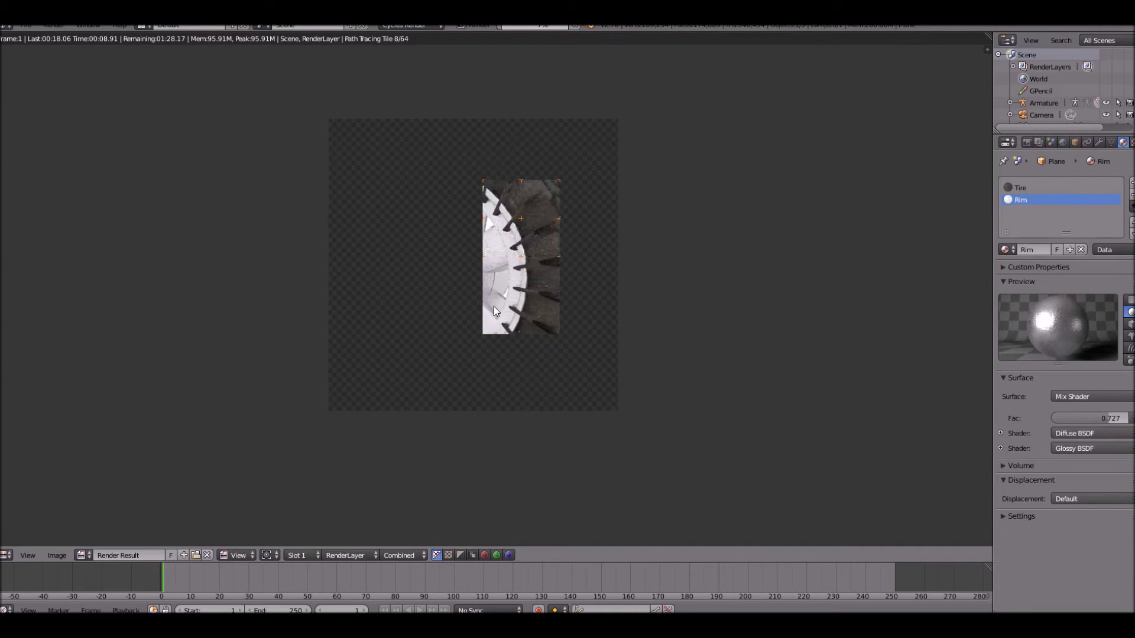
pyautogui.scroll(4, 494, 306)
pyautogui.scroll(-3, 654, 435)
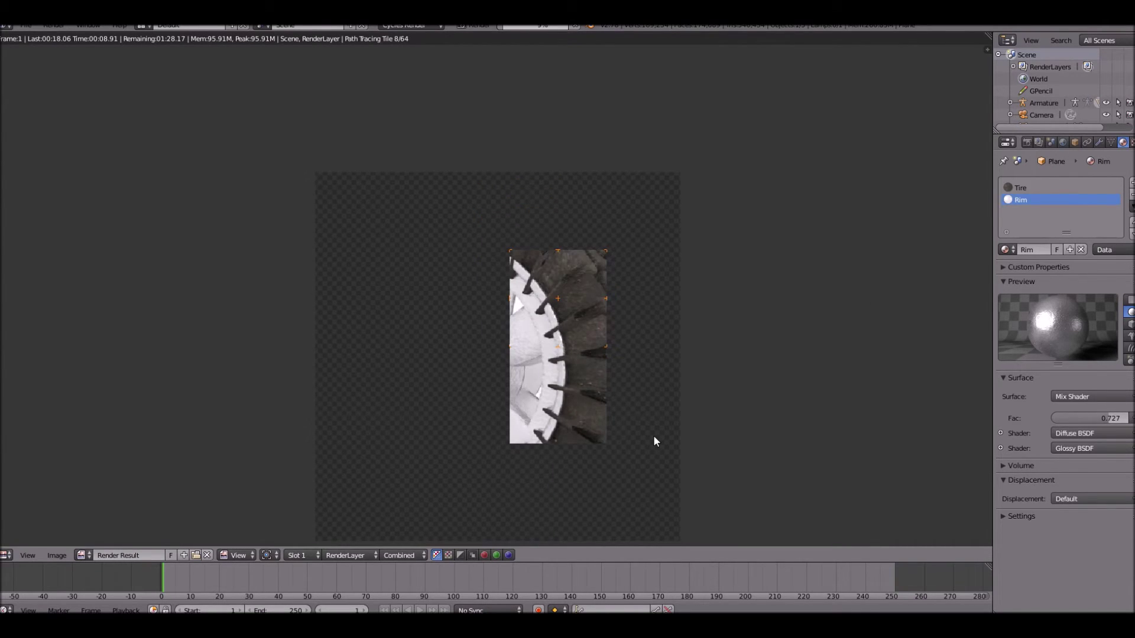
pyautogui.scroll(1, 653, 436)
pyautogui.moveTo(531, 292); pyautogui.dragTo(607, 195, button='middle')
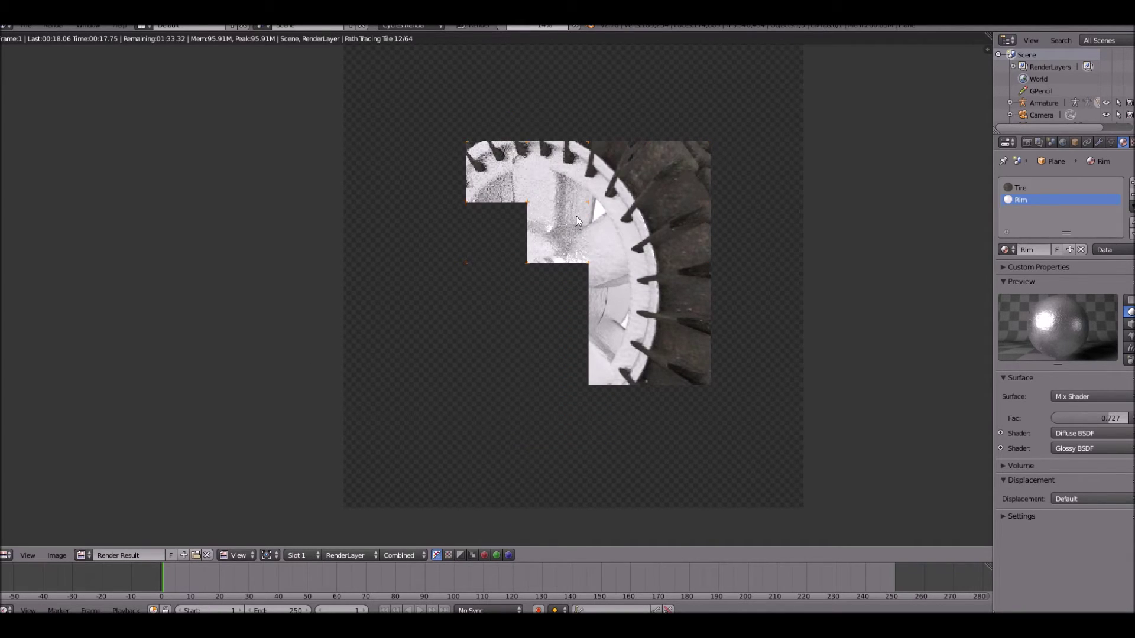
pyautogui.scroll(-3, 565, 224)
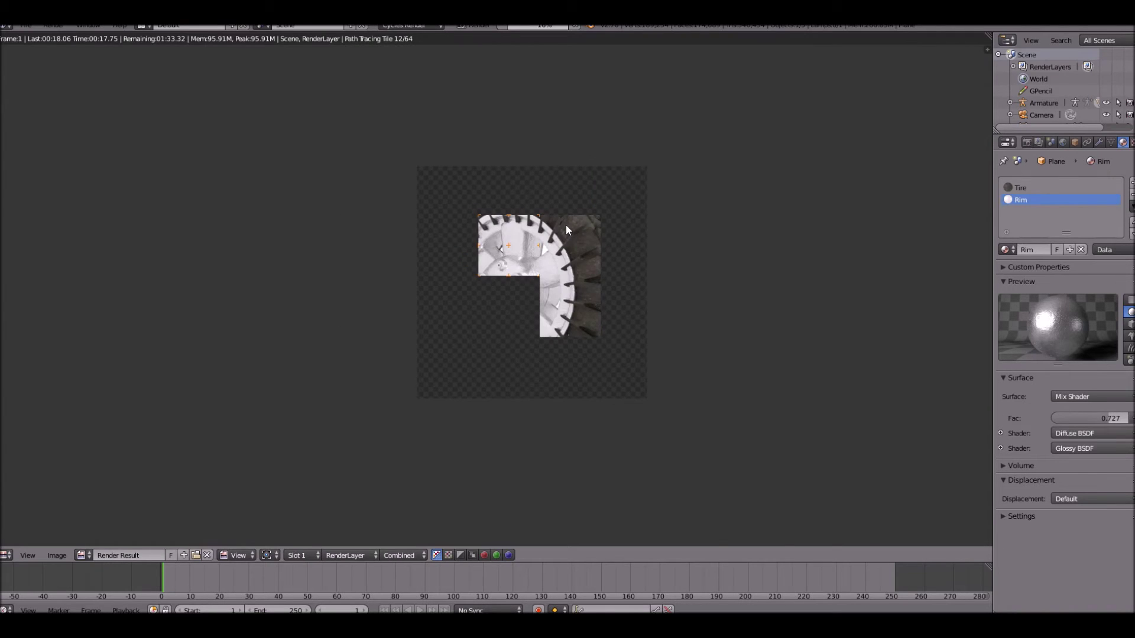
pyautogui.press('Escape')
pyautogui.scroll(-1, 564, 230)
pyautogui.press('Escape')
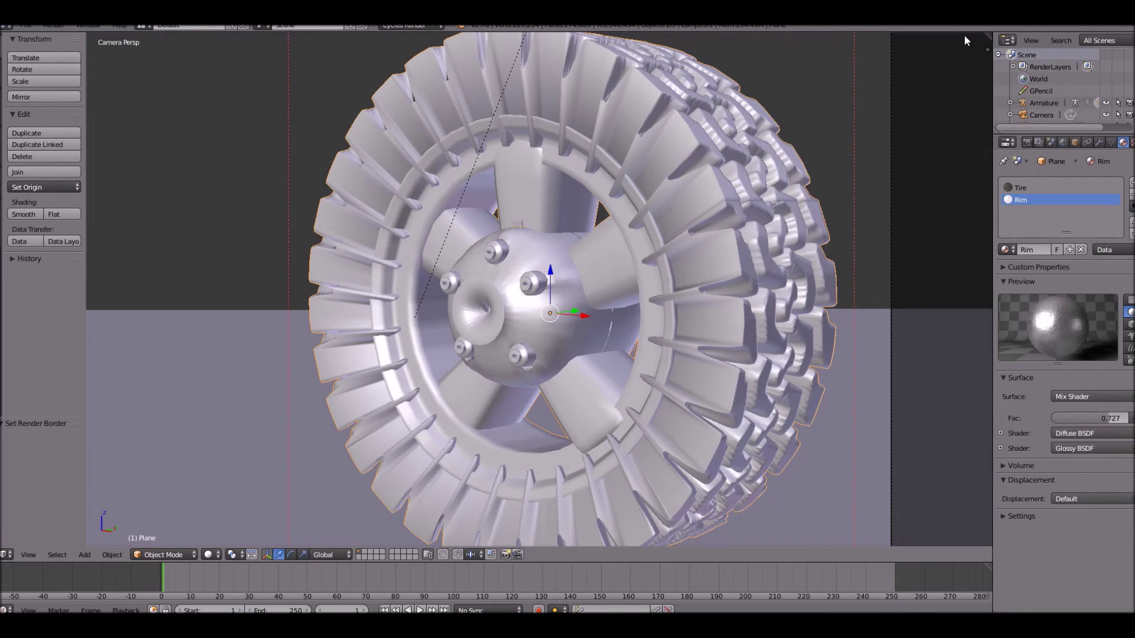
# Reopen the Rim nodes beside the camera view and set the Glossy BSDF to a light grey color with roughness about 0.193
pyautogui.moveTo(985, 37); pyautogui.dragTo(480, 248)
pyautogui.hotkey('shift', 'F3')
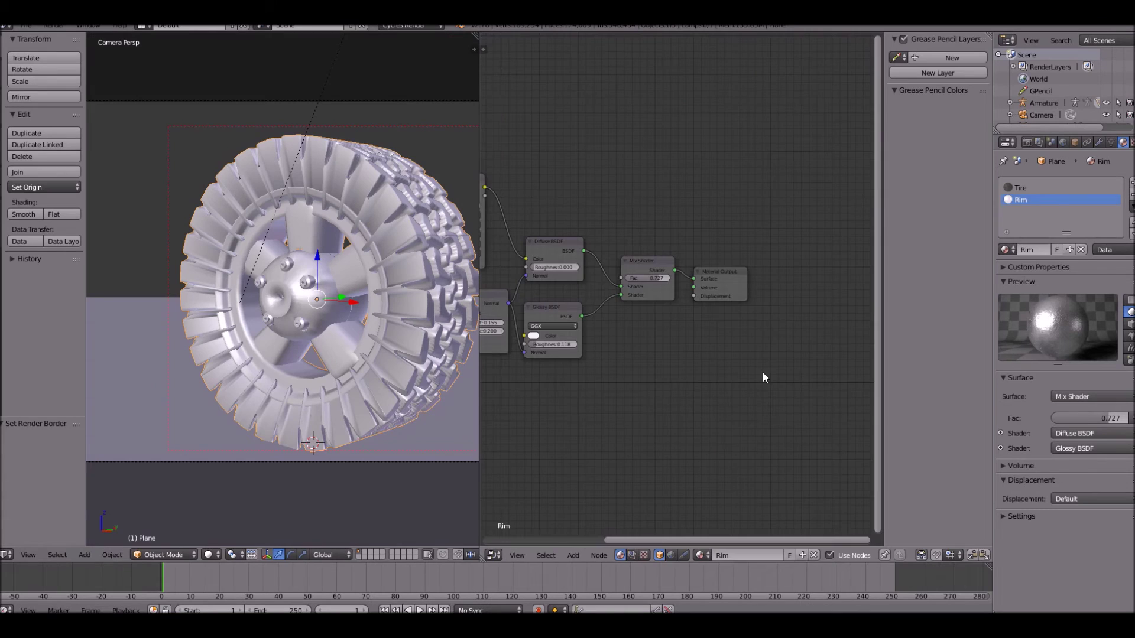
pyautogui.scroll(8, 762, 372)
pyautogui.moveTo(762, 372); pyautogui.dragTo(1130, 322, button='middle')
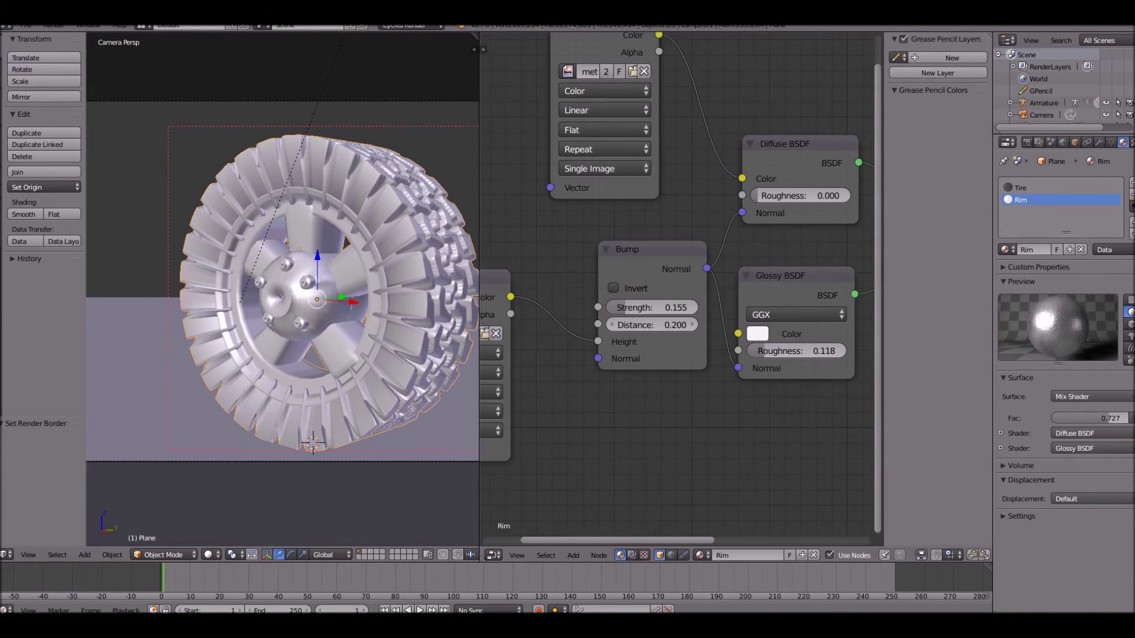
pyautogui.scroll(2, 631, 366)
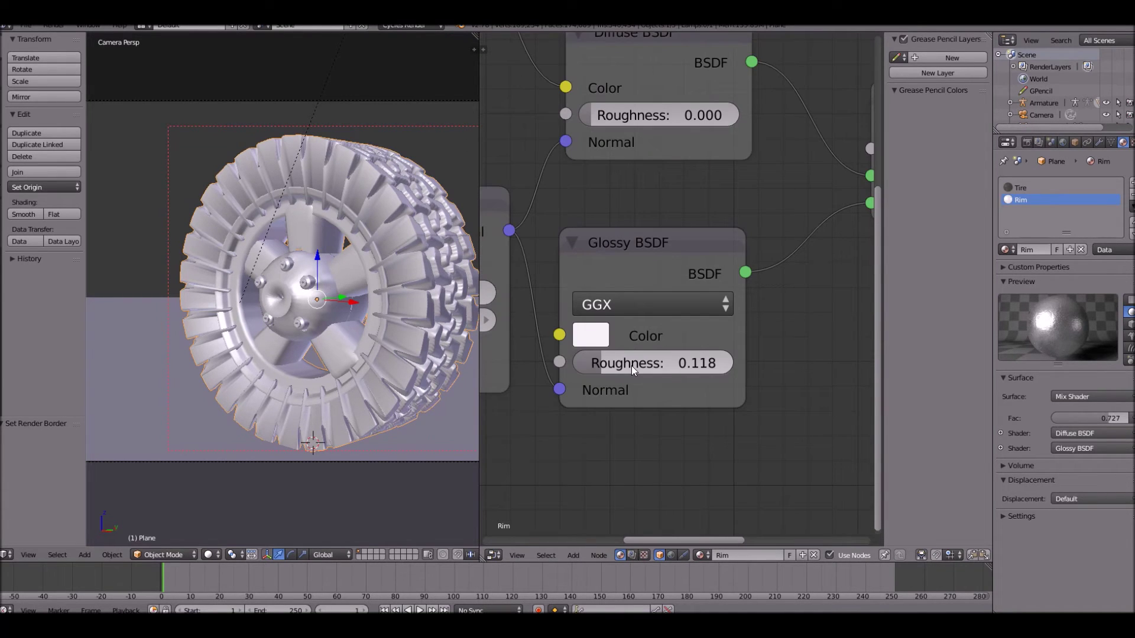
pyautogui.moveTo(631, 366); pyautogui.dragTo(660, 370)
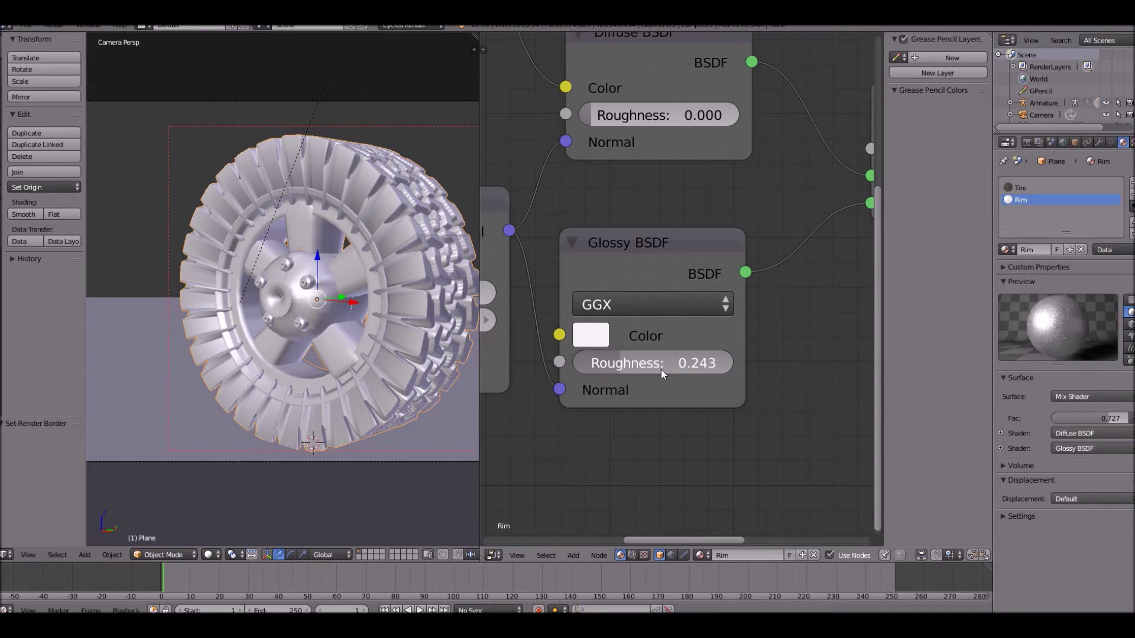
pyautogui.click(644, 359)
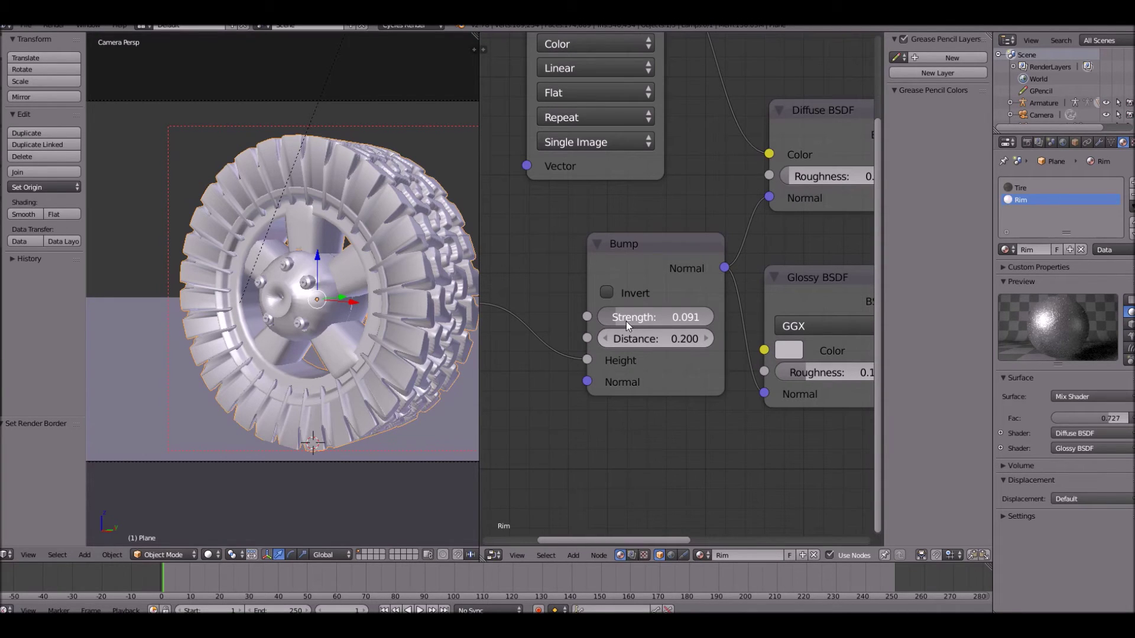
# Set the Rim material's Bump distance to 0.1 and raise its strength slightly
pyautogui.click(623, 336)
pyautogui.press('BackSpace')
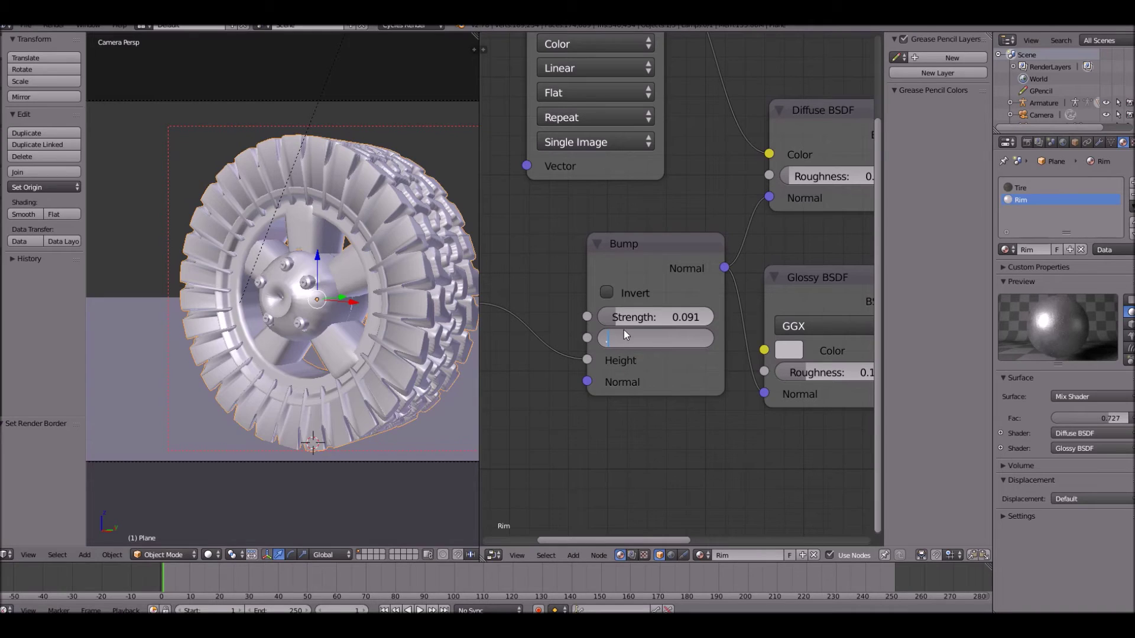
pyautogui.write('0.1')
pyautogui.press('Return')
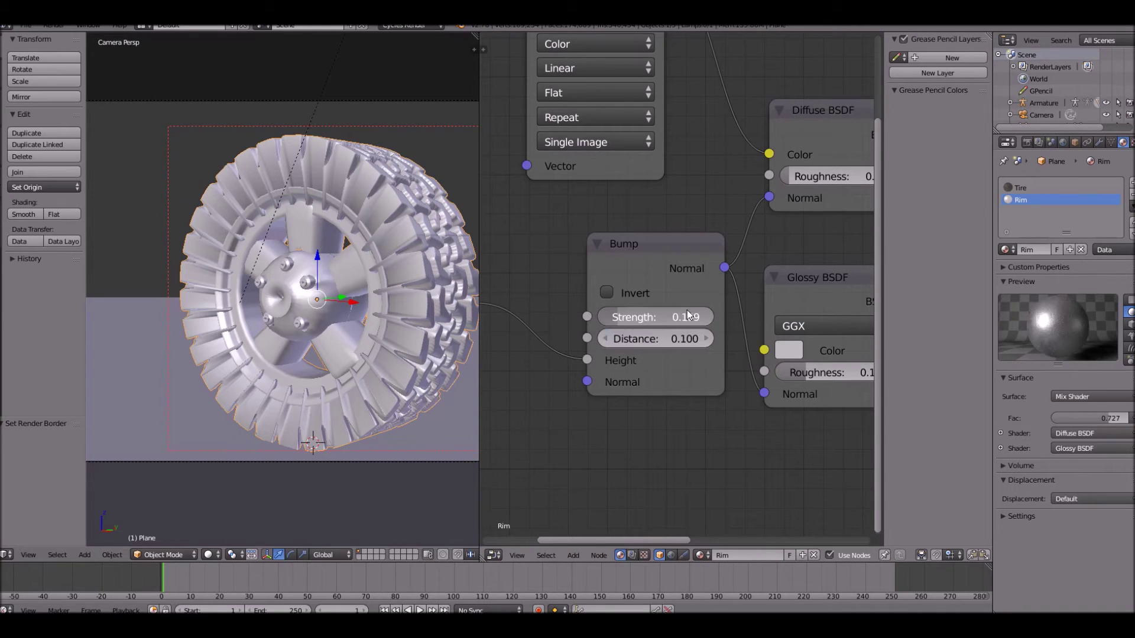
pyautogui.moveTo(687, 310); pyautogui.dragTo(703, 314)
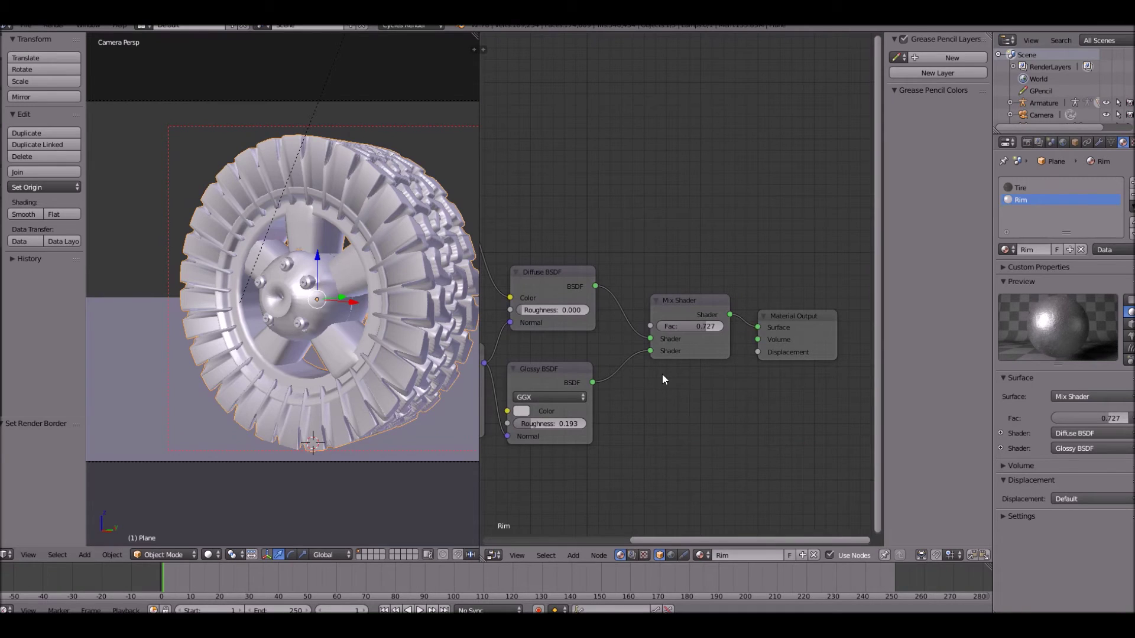
# Lower the Rim's Mix Shader factor to about 0.609 and render the bordered wheel again to inspect the metal and rubber
pyautogui.scroll(2, 596, 322)
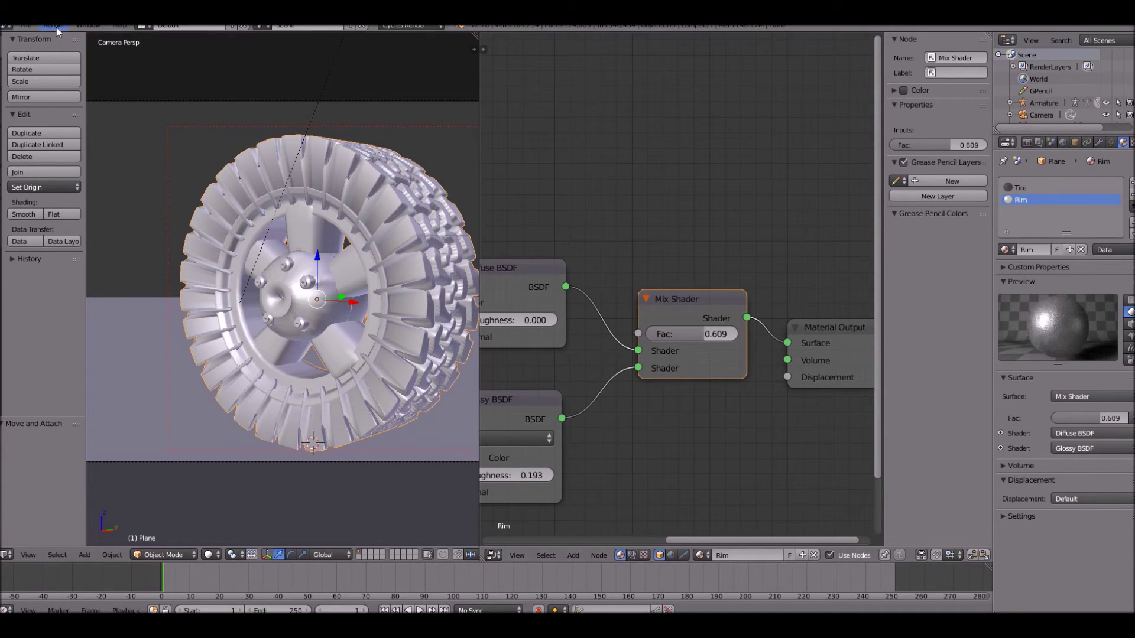
pyautogui.press('F12')
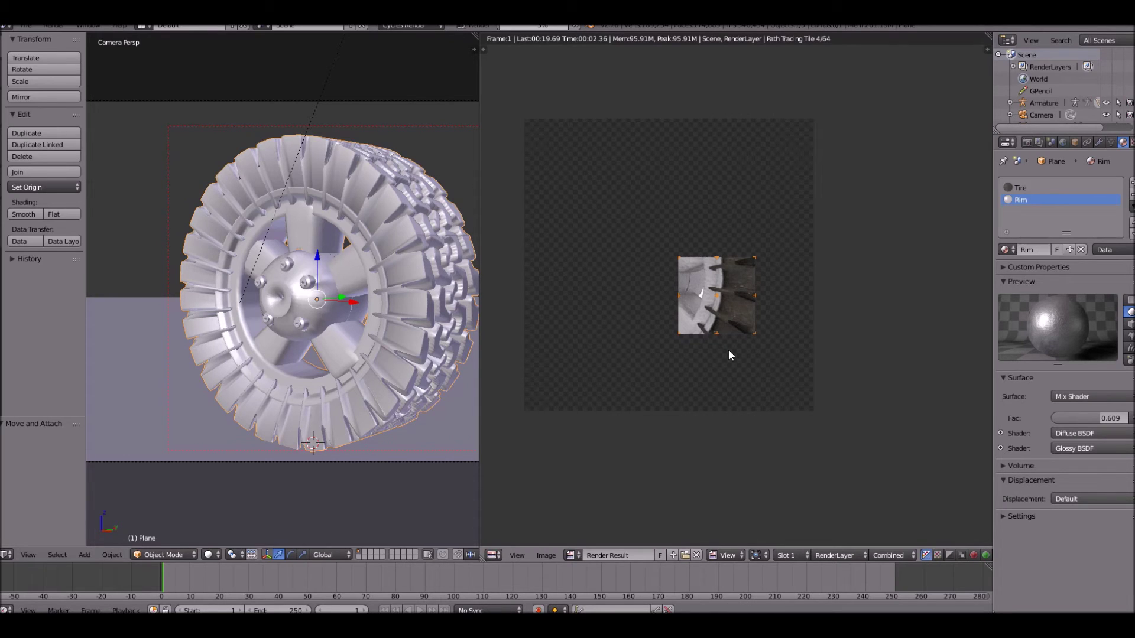
pyautogui.scroll(1, 728, 350)
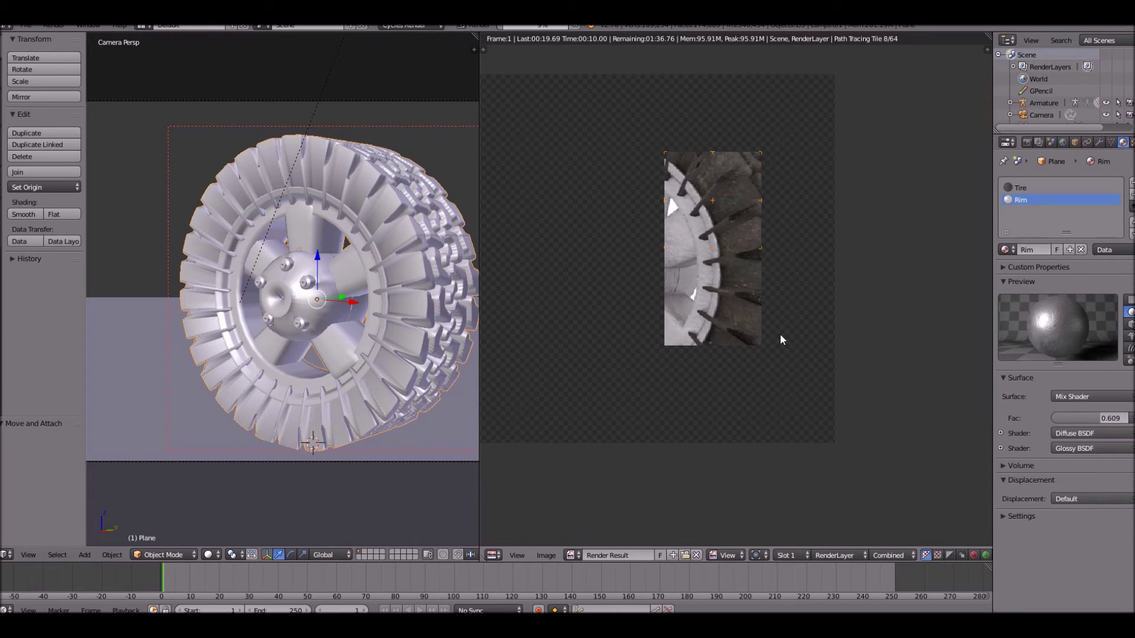
pyautogui.scroll(-3, 697, 349)
pyautogui.scroll(2, 696, 347)
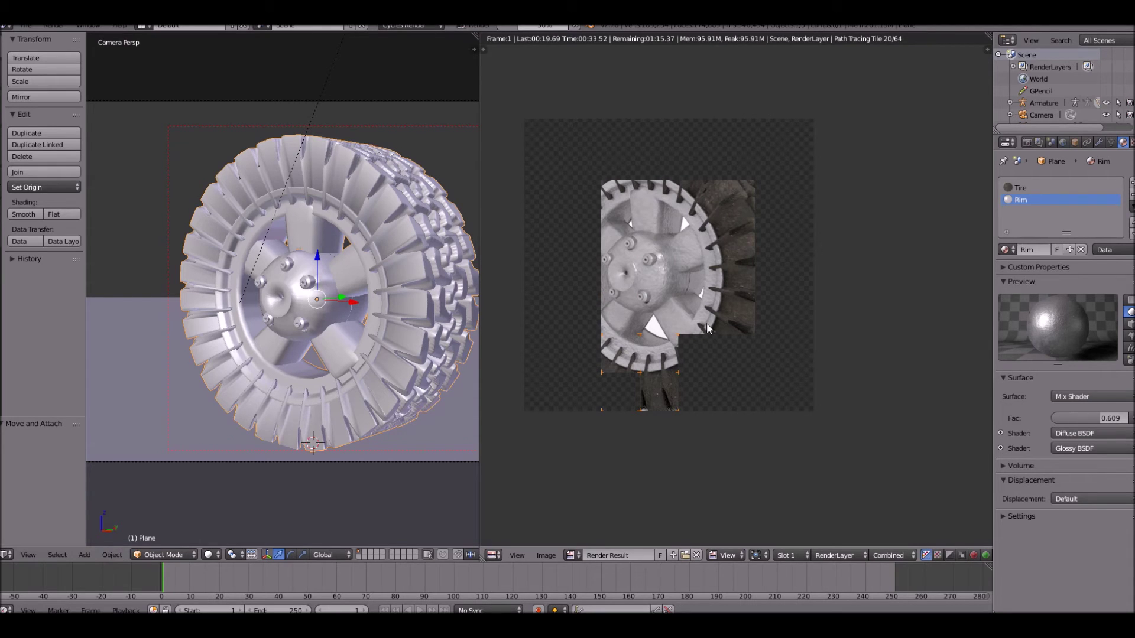
pyautogui.scroll(6, 663, 208)
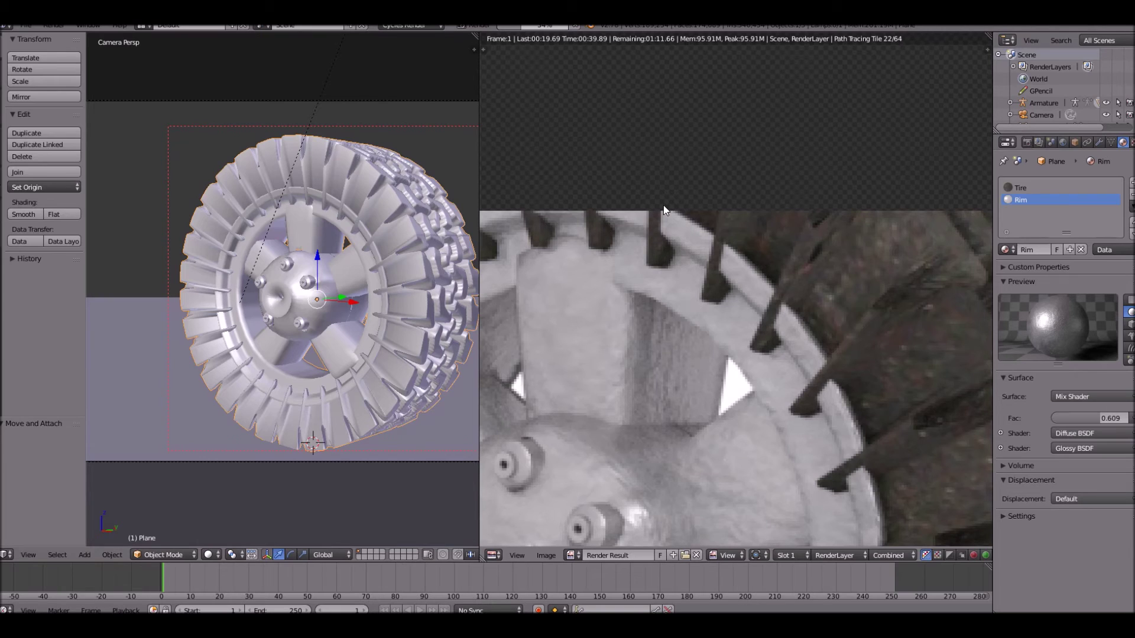
pyautogui.scroll(-6, 562, 236)
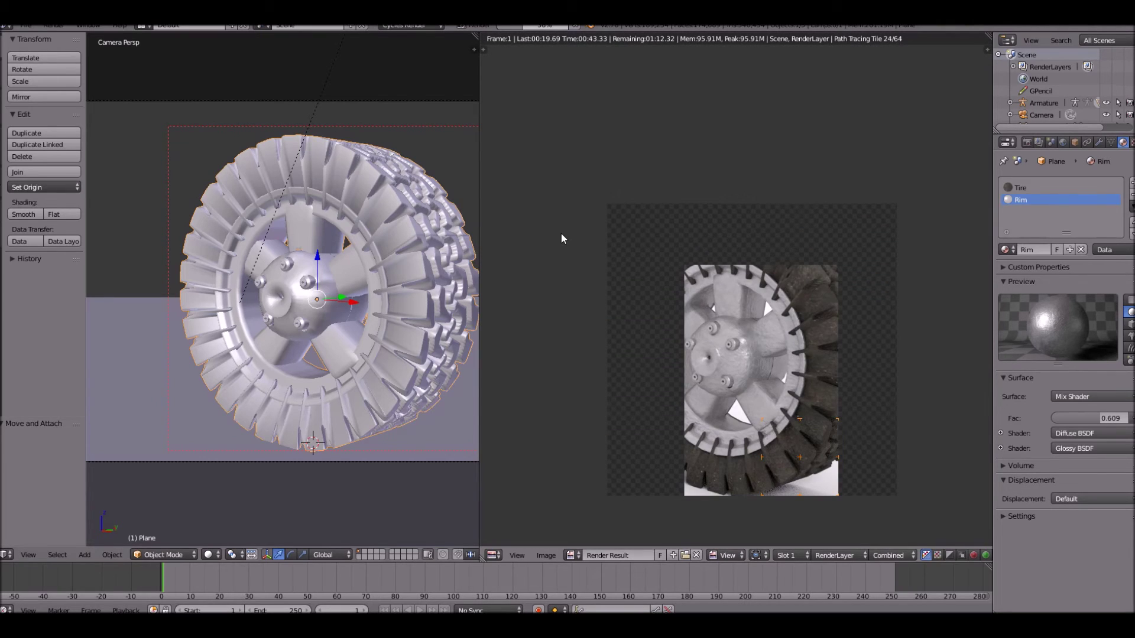
pyautogui.scroll(-1, 805, 447)
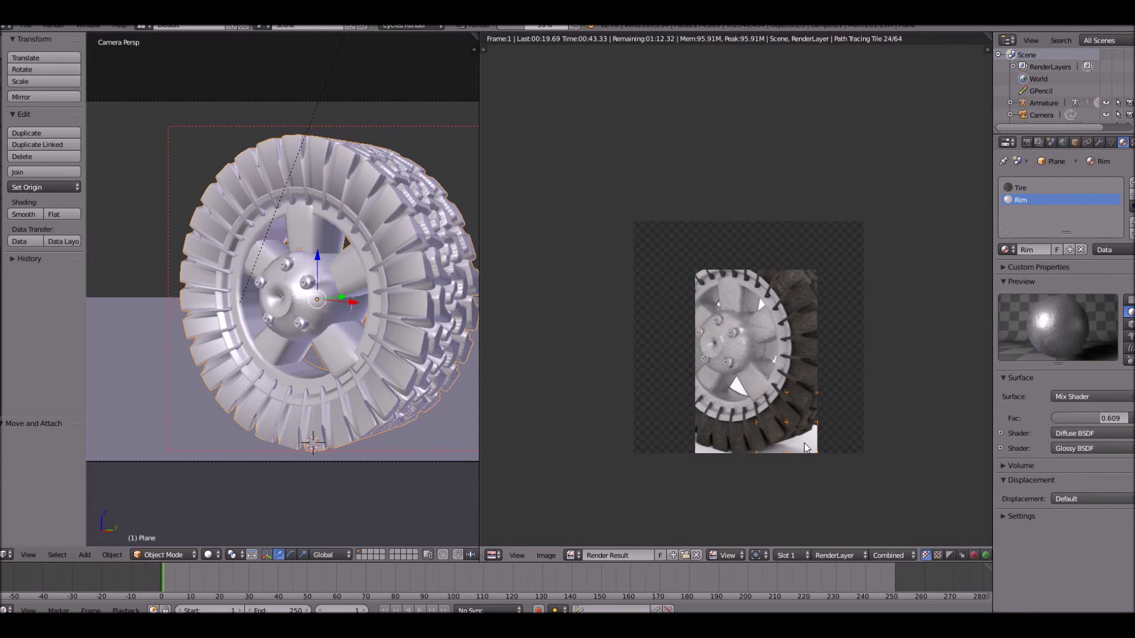
pyautogui.scroll(5, 597, 322)
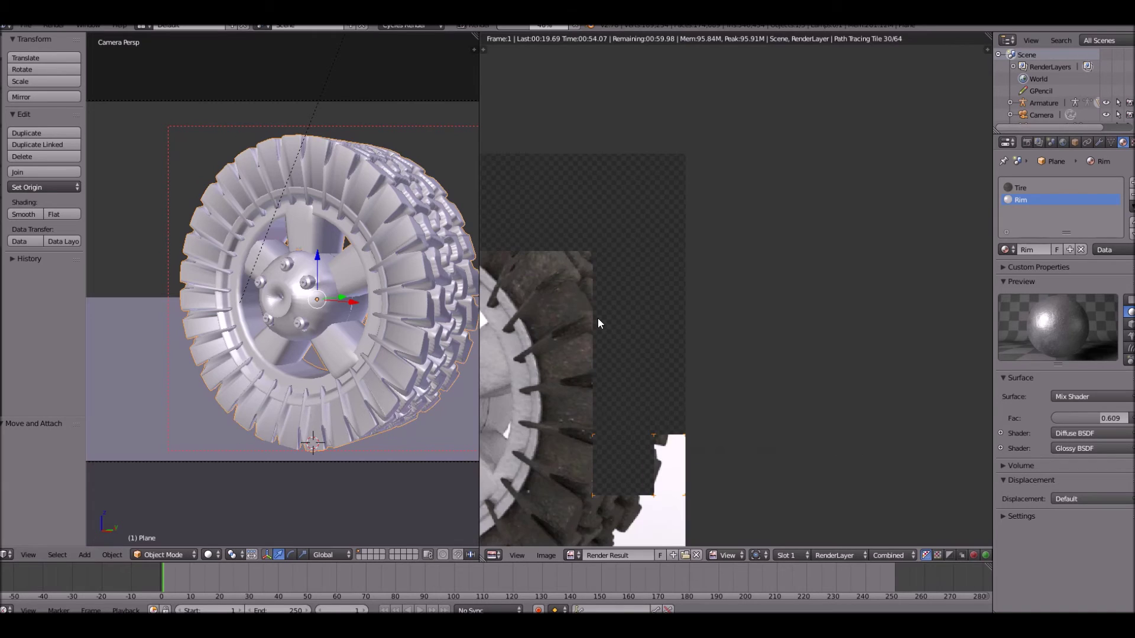
pyautogui.click(836, 248)
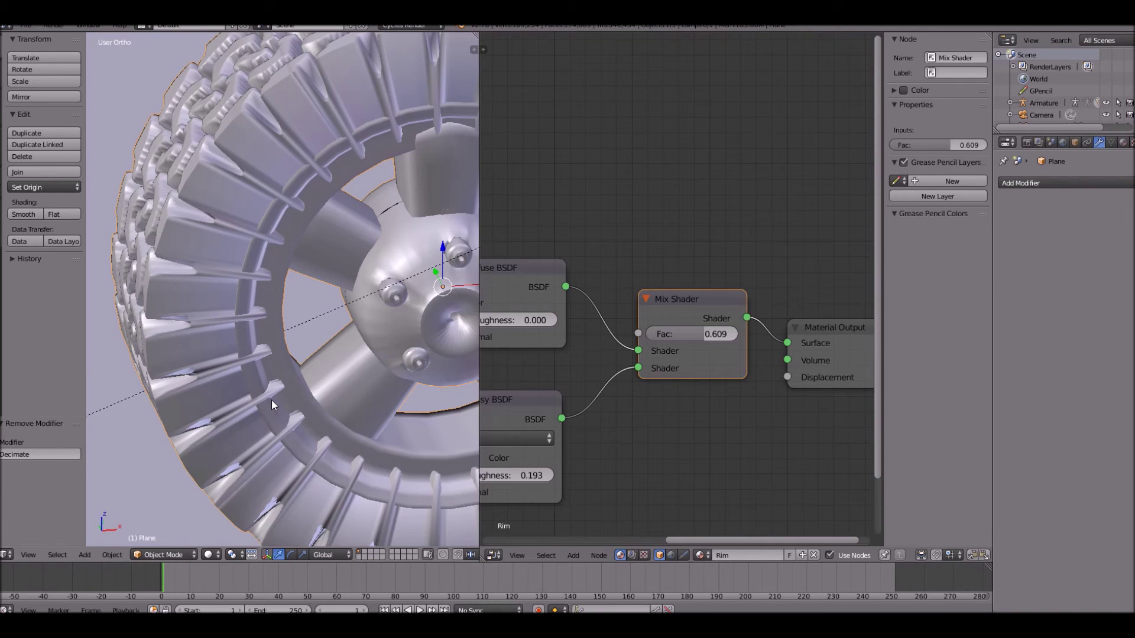
# Enter Edit Mode on the wheel, select all the linked tire tread geometry, and hide everything else
pyautogui.moveTo(272, 400); pyautogui.dragTo(220, 469, button='middle')
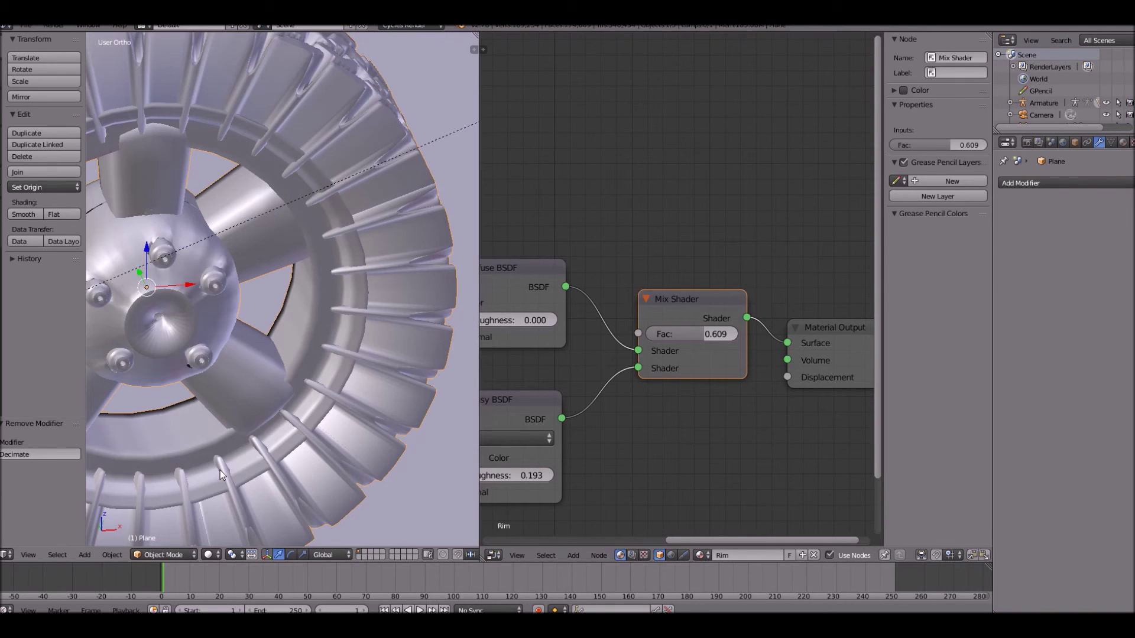
pyautogui.scroll(-3, 220, 470)
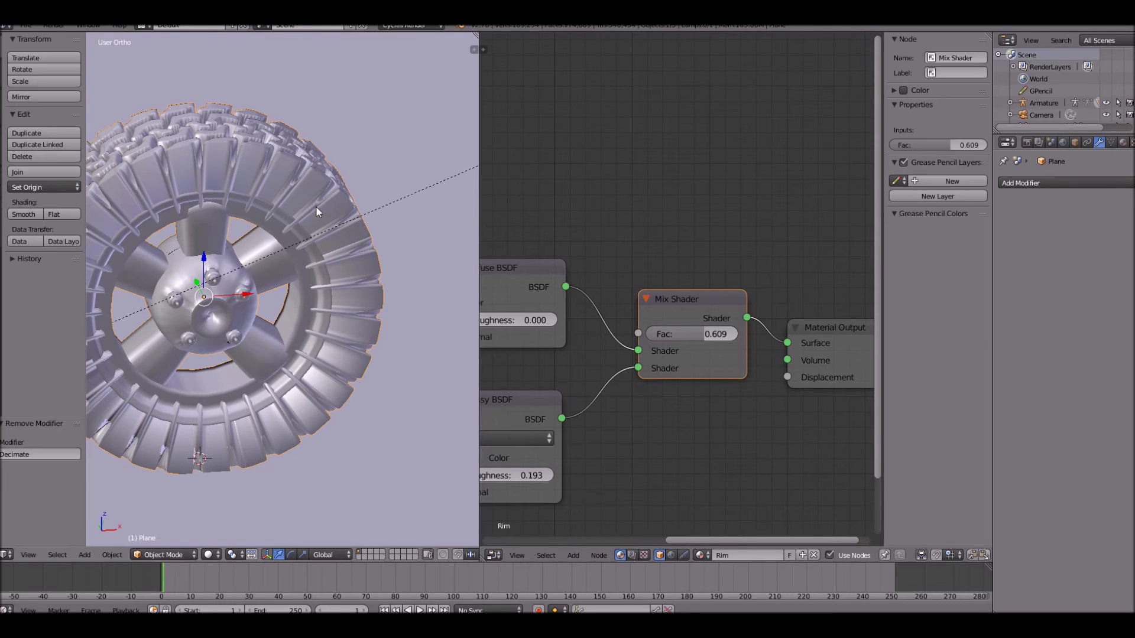
pyautogui.scroll(2, 230, 262)
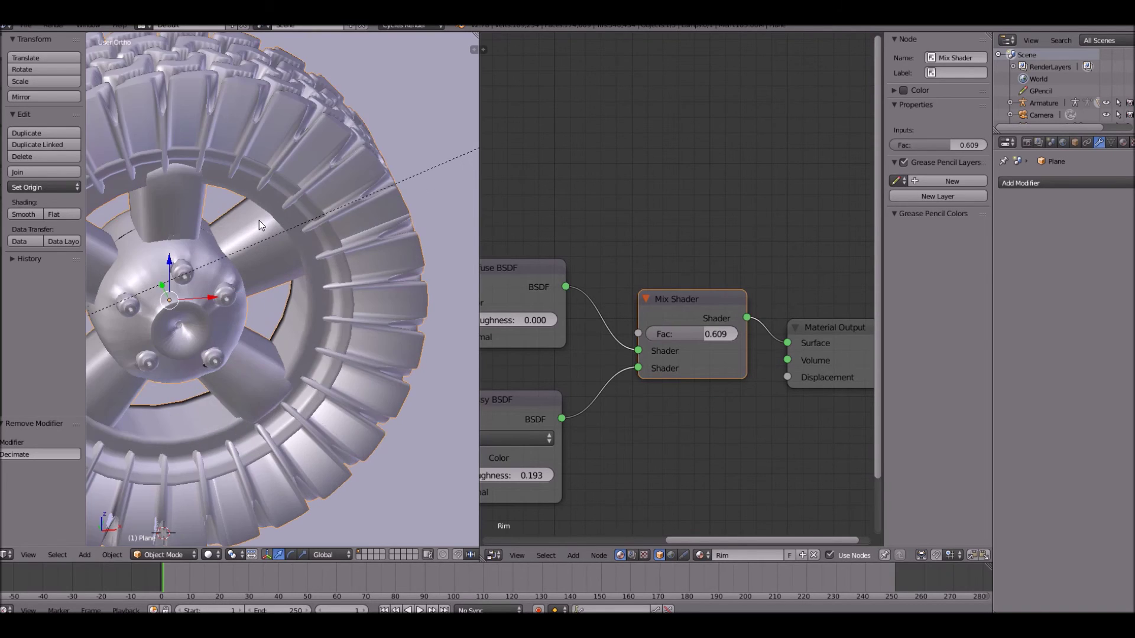
pyautogui.scroll(-1, 294, 403)
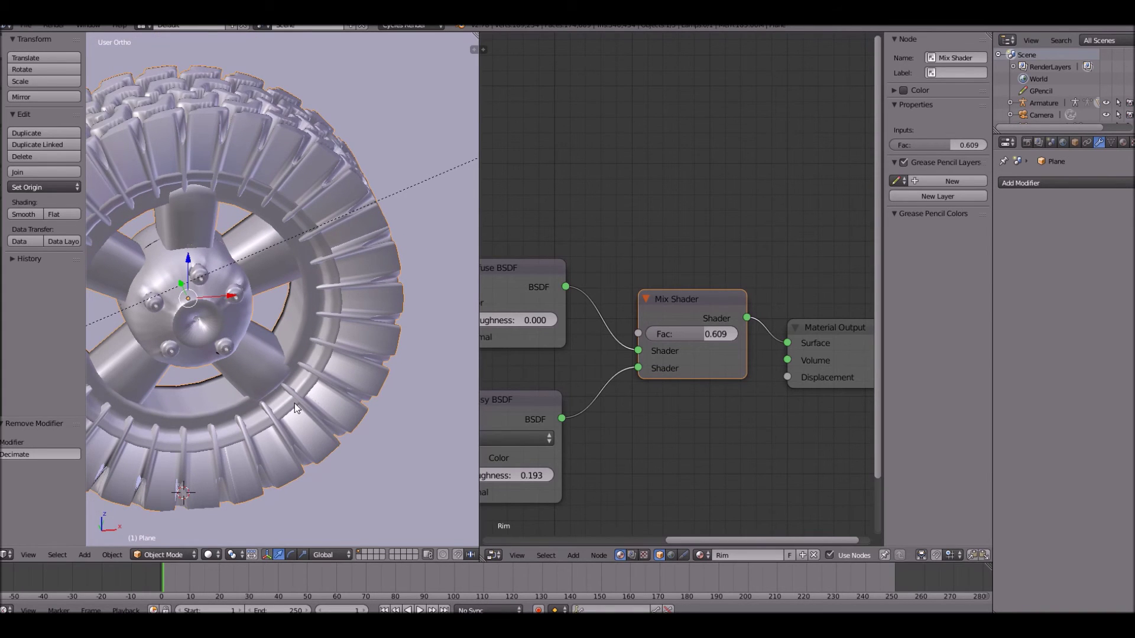
pyautogui.press('Tab')
pyautogui.scroll(-1, 306, 214)
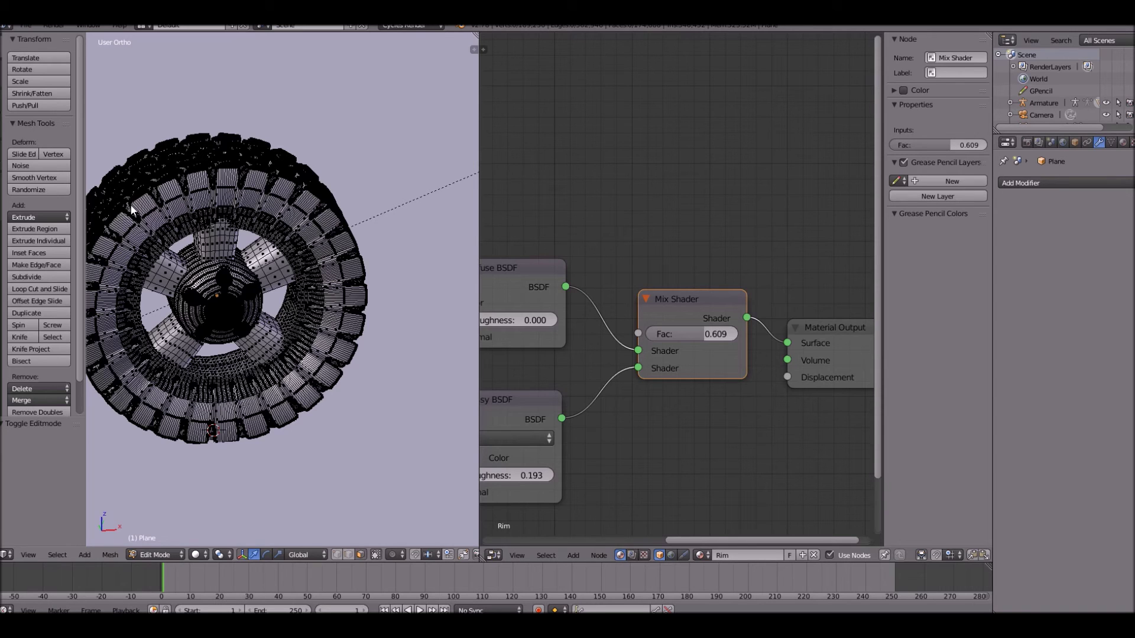
pyautogui.press('l')
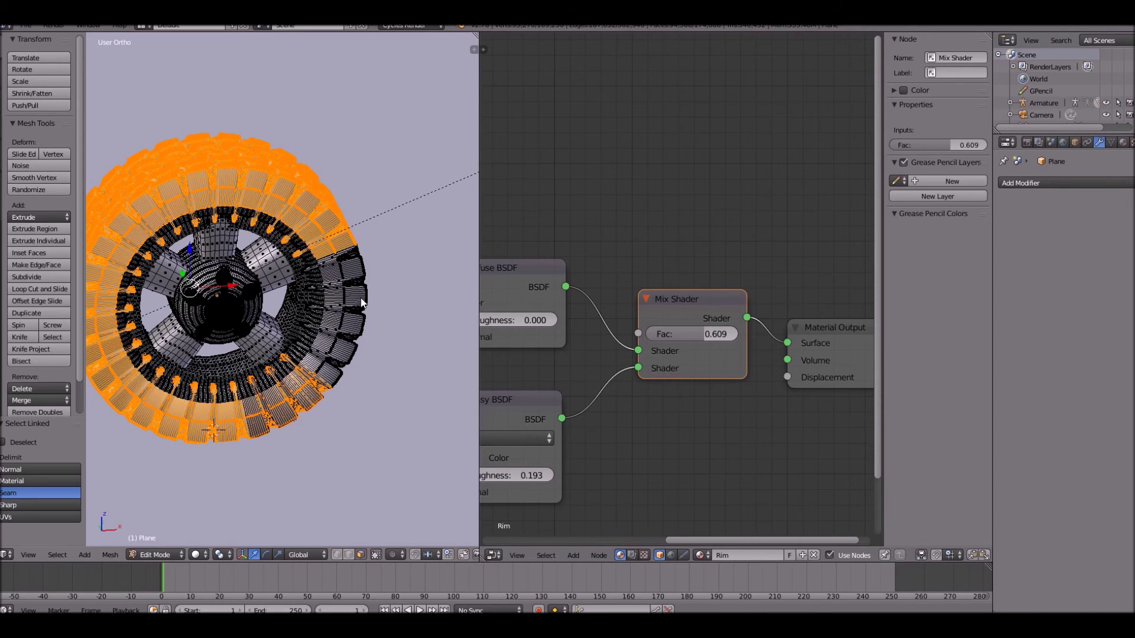
pyautogui.press('l')
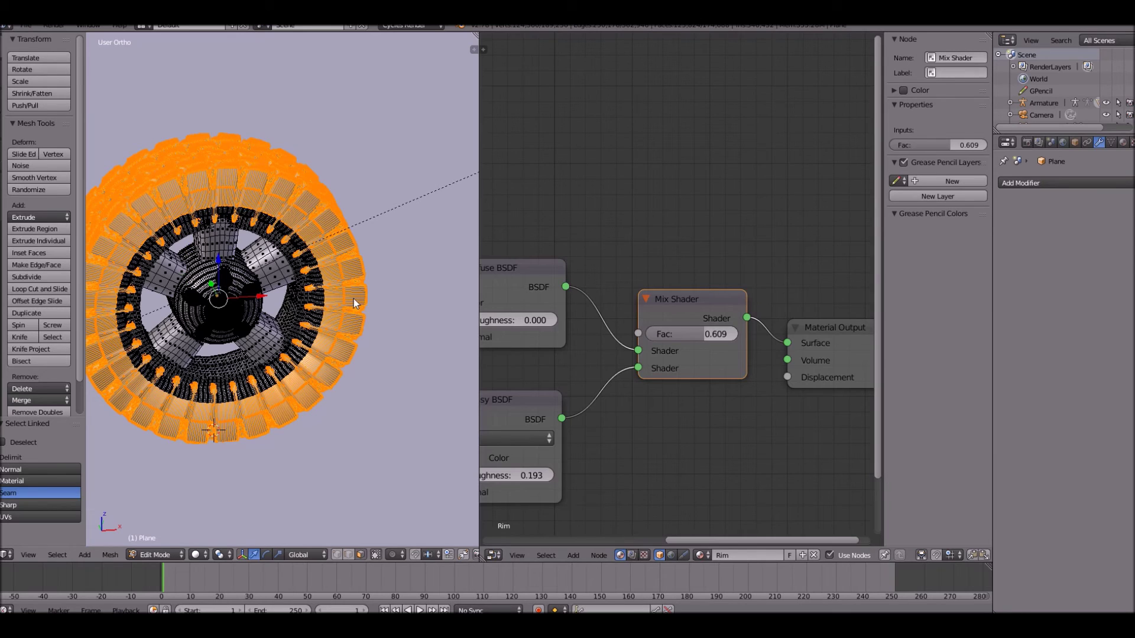
pyautogui.hotkey('shift', 'h')
pyautogui.scroll(2, 354, 301)
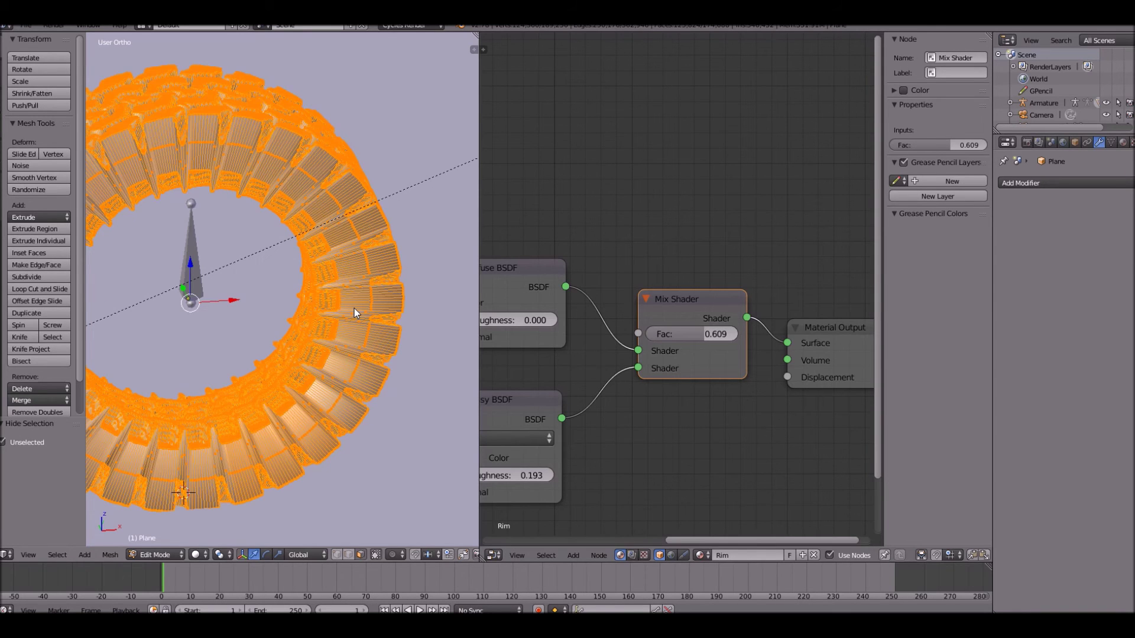
# From the side view, box-select the middle band of the tread and hide it, leaving only the two outer edges
pyautogui.scroll(3, 353, 307)
pyautogui.moveTo(353, 307); pyautogui.dragTo(320, 328, button='middle')
pyautogui.scroll(-3, 320, 329)
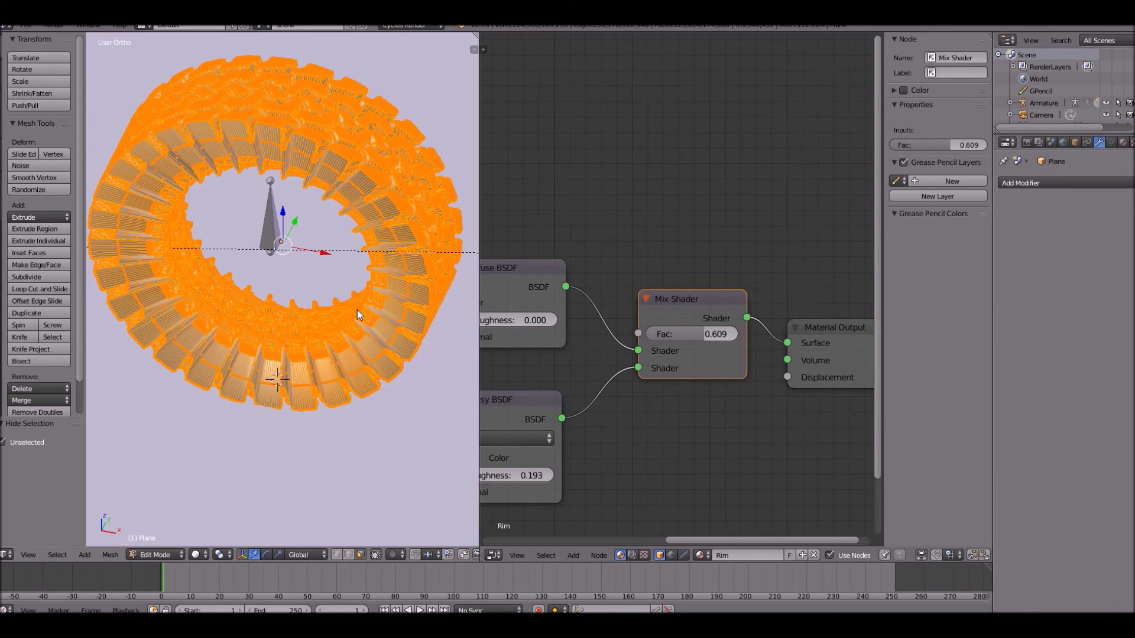
pyautogui.scroll(-2, 357, 310)
pyautogui.press('KP_3')
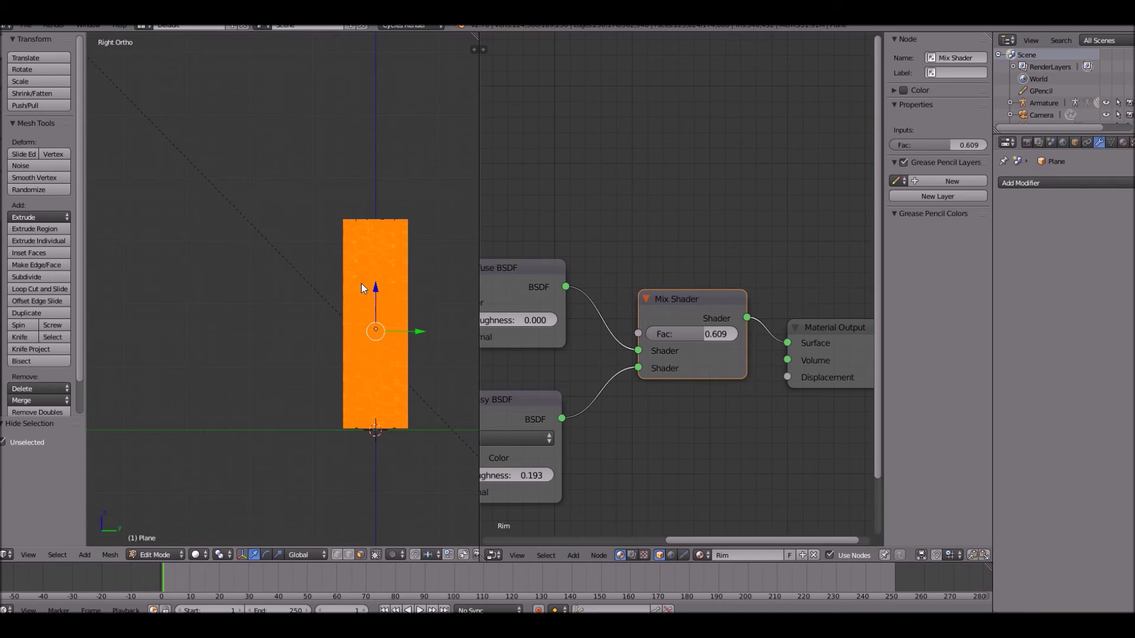
pyautogui.scroll(2, 367, 193)
pyautogui.press('a')
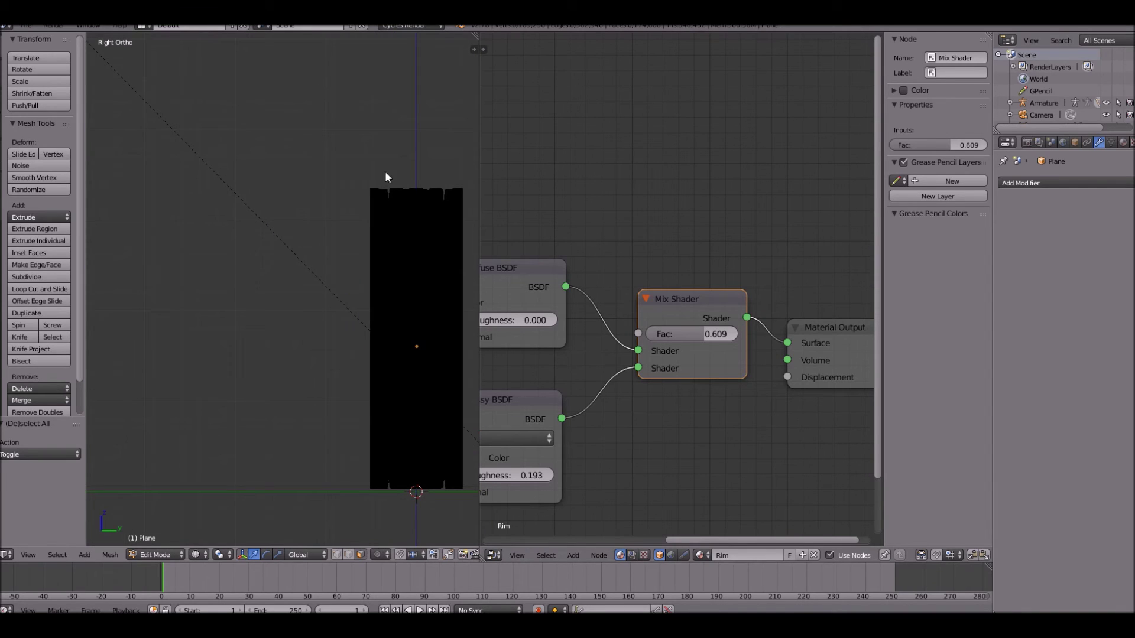
pyautogui.press('b')
pyautogui.moveTo(381, 171); pyautogui.dragTo(448, 556)
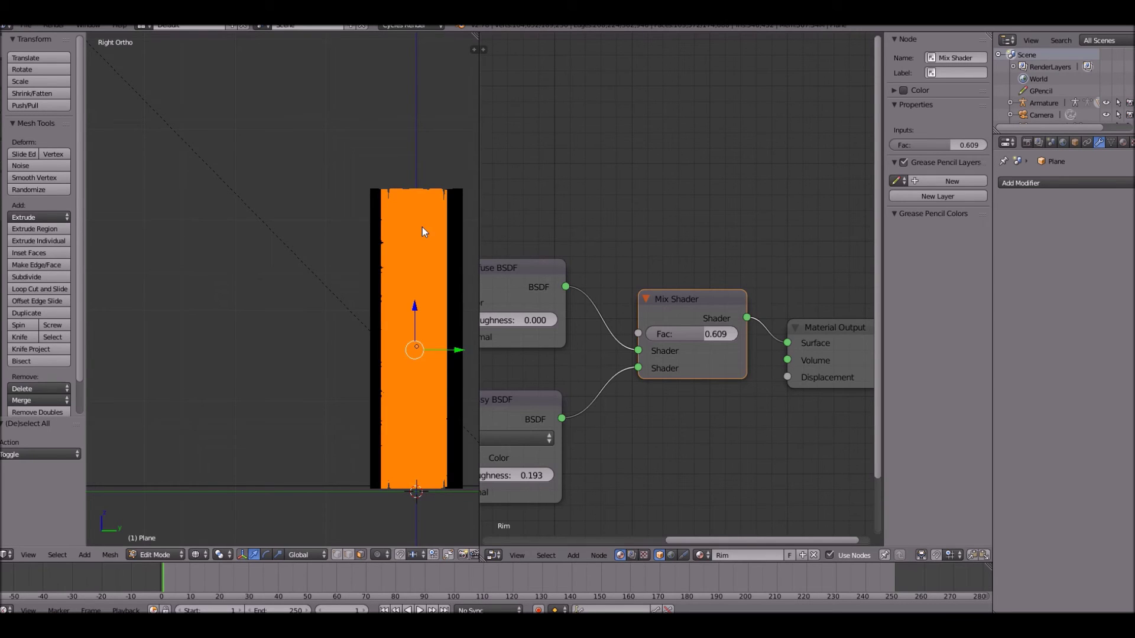
pyautogui.press('h')
pyautogui.press('z')
pyautogui.moveTo(385, 240); pyautogui.dragTo(472, 276, button='middle')
pyautogui.scroll(2, 471, 272)
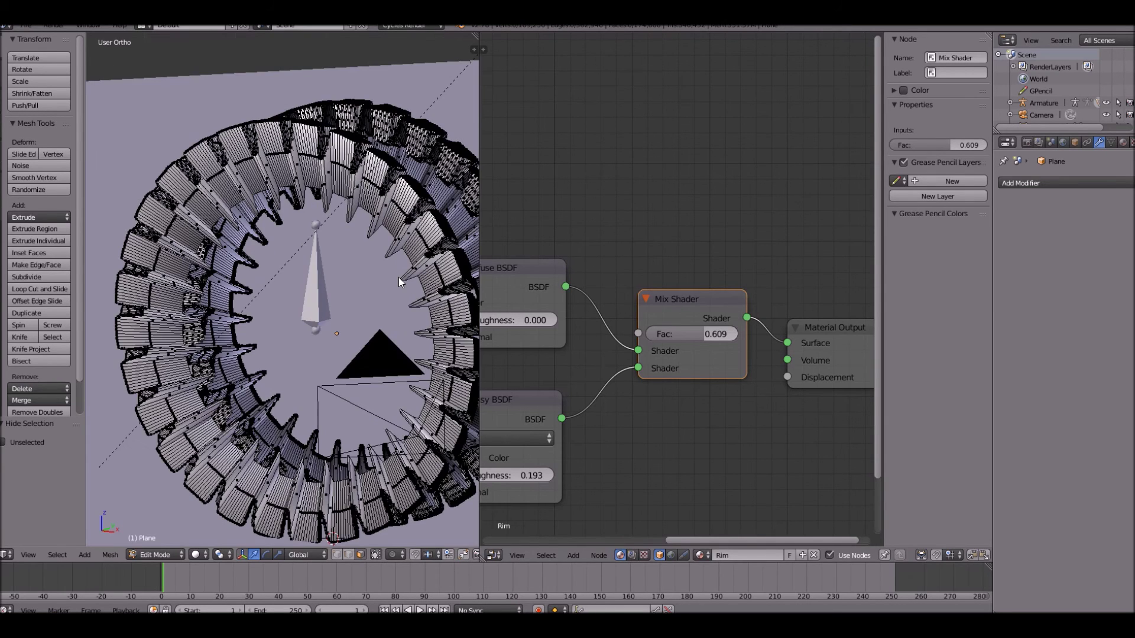
pyautogui.keyDown('shift'); pyautogui.moveTo(354, 303); pyautogui.dragTo(350, 320, button='middle'); pyautogui.keyUp('shift')
pyautogui.keyDown('shift'); pyautogui.moveTo(464, 183); pyautogui.dragTo(421, 208, button='middle'); pyautogui.keyUp('shift')
pyautogui.scroll(3, 420, 208)
pyautogui.hotkey('alt', 'h')
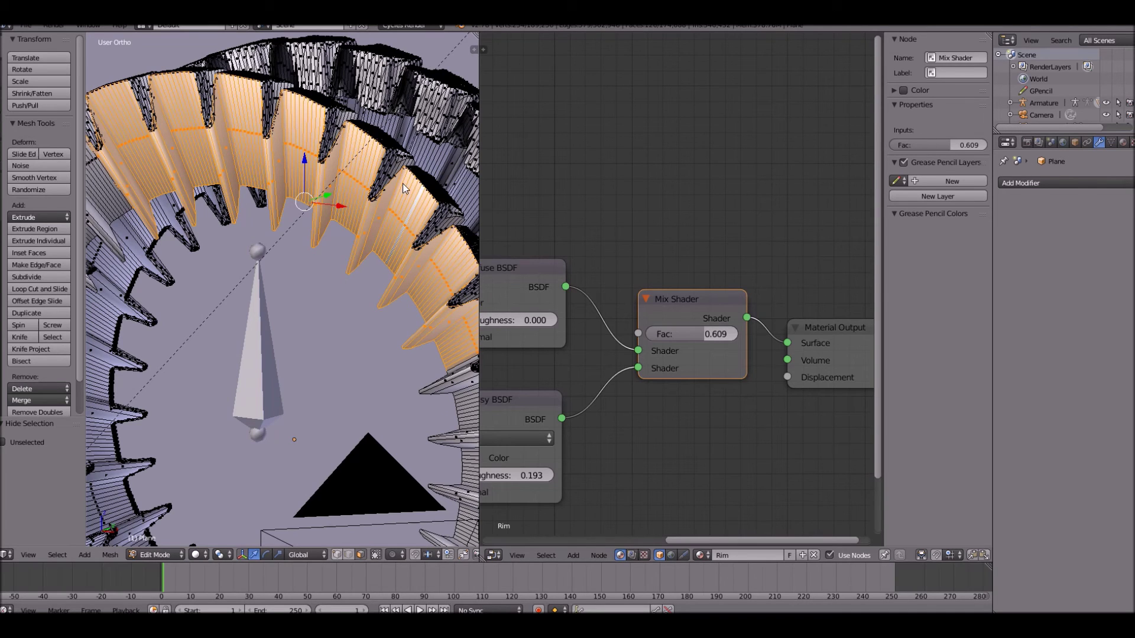
pyautogui.press('a')
pyautogui.scroll(-3, 370, 277)
# View the remaining tread edges straight from the front in wireframe
pyautogui.press('KP_1')
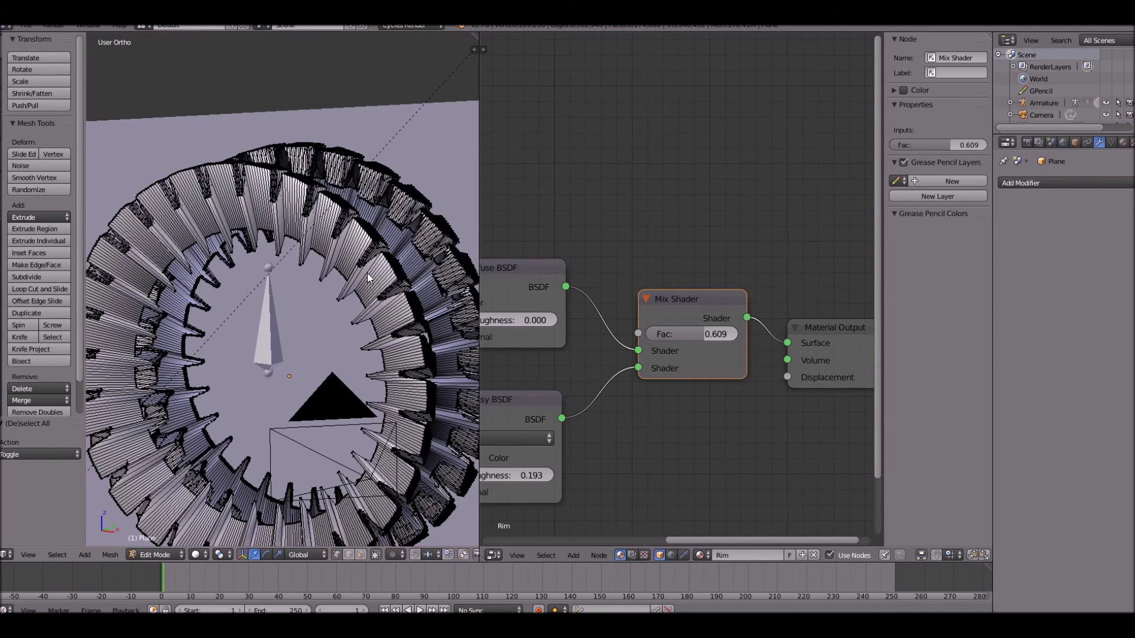
pyautogui.keyDown('shift'); pyautogui.moveTo(275, 300); pyautogui.dragTo(322, 272, button='middle'); pyautogui.keyUp('shift')
pyautogui.click(313, 270)
pyautogui.press('z')
pyautogui.scroll(2, 237, 296)
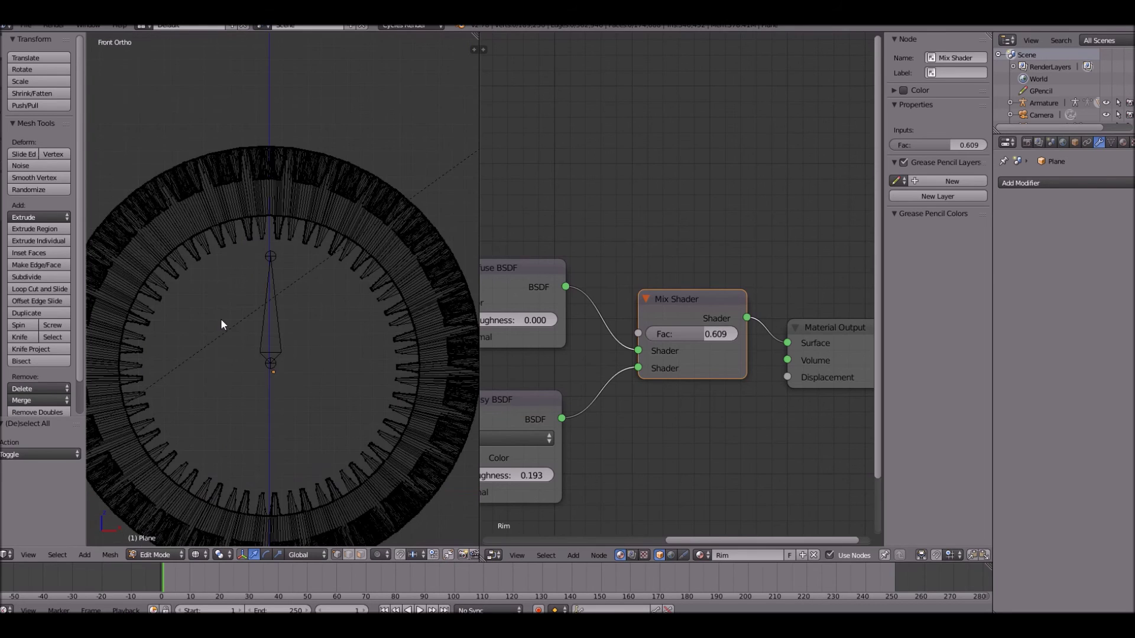
pyautogui.scroll(-1, 221, 478)
pyautogui.press('h')
pyautogui.press('c')
pyautogui.moveTo(217, 474)
pyautogui.mouseDown()
pyautogui.moveTo(176, 424)
pyautogui.moveTo(169, 374)
pyautogui.moveTo(191, 324)
pyautogui.moveTo(215, 303)
pyautogui.moveTo(182, 350)
pyautogui.moveTo(175, 426)
pyautogui.moveTo(177, 346)
pyautogui.moveTo(320, 317)
pyautogui.moveTo(350, 423)
pyautogui.moveTo(296, 473)
pyautogui.moveTo(137, 471)
pyautogui.mouseUp()
pyautogui.press('Escape')
pyautogui.press('a')
pyautogui.press('c')
pyautogui.press('Escape')
pyautogui.press('a')
# Circle-select the inner tips of the sidewall ribs all the way around the tire and delete them
pyautogui.press('c')
pyautogui.moveTo(137, 471)
pyautogui.mouseDown(button='middle')
pyautogui.moveTo(221, 490)
pyautogui.moveTo(186, 450)
pyautogui.mouseUp(button='middle')
pyautogui.moveTo(187, 451); pyautogui.dragTo(236, 539)
pyautogui.moveTo(235, 540)
pyautogui.mouseDown(button='middle')
pyautogui.moveTo(173, 507)
pyautogui.moveTo(175, 401)
pyautogui.mouseUp(button='middle')
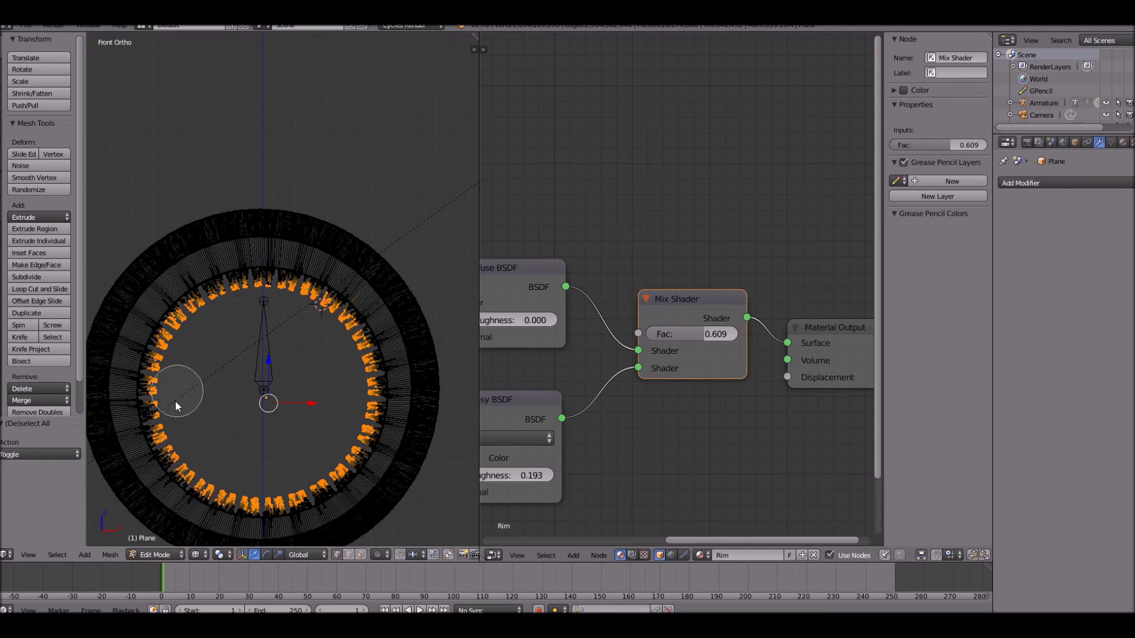
pyautogui.press('Escape')
pyautogui.press('z')
pyautogui.press('x')
pyautogui.moveTo(260, 349)
pyautogui.mouseDown(button='middle')
pyautogui.moveTo(324, 349)
pyautogui.moveTo(275, 372)
pyautogui.moveTo(252, 363)
pyautogui.moveTo(218, 292)
pyautogui.moveTo(294, 338)
pyautogui.mouseUp(button='middle')
pyautogui.click(326, 350)
# Return to Object Mode and check how the shortened tire ribs meet the rim
pyautogui.press('Tab')
pyautogui.scroll(-3, 293, 338)
pyautogui.scroll(6, 294, 338)
pyautogui.press('a')
pyautogui.scroll(1, 292, 335)
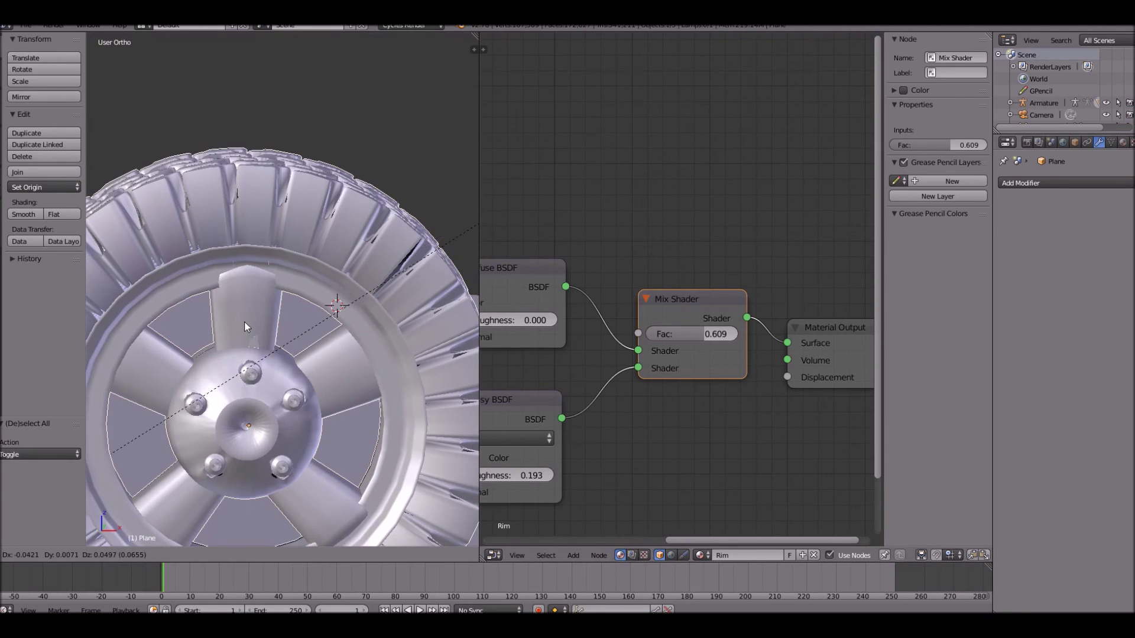
pyautogui.rightClick(247, 319)
# Reopen the wheel in Edit Mode, reveal all hidden geometry, and hide the linked tire tread so only the rim remains
pyautogui.press('Tab')
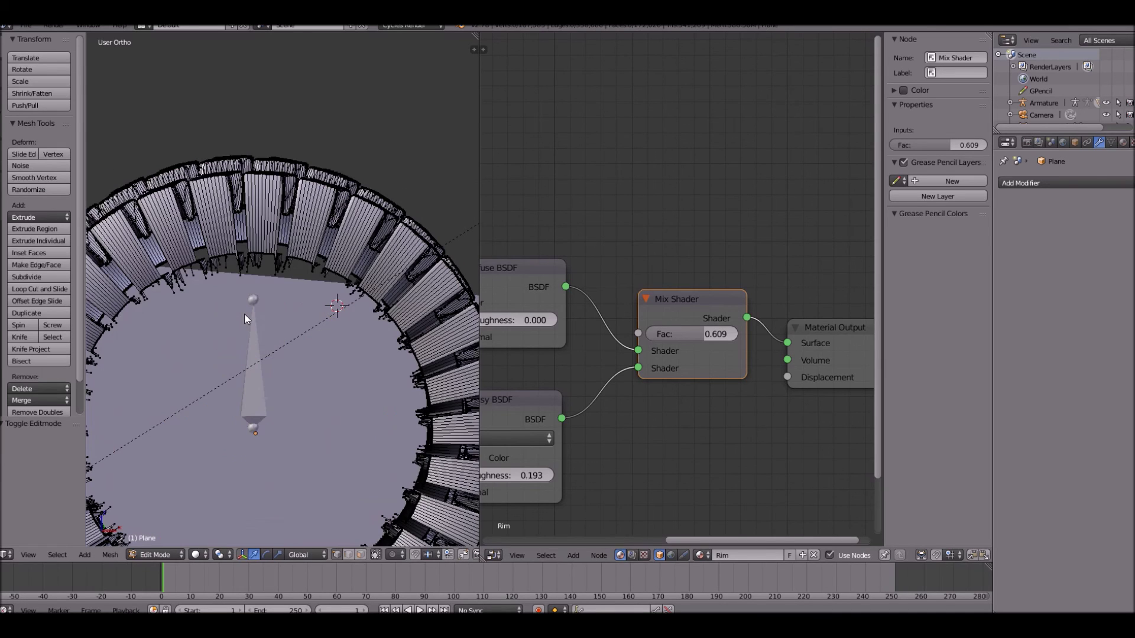
pyautogui.keyDown('shift'); pyautogui.moveTo(243, 314); pyautogui.dragTo(268, 261, button='middle'); pyautogui.keyUp('shift')
pyautogui.press('a')
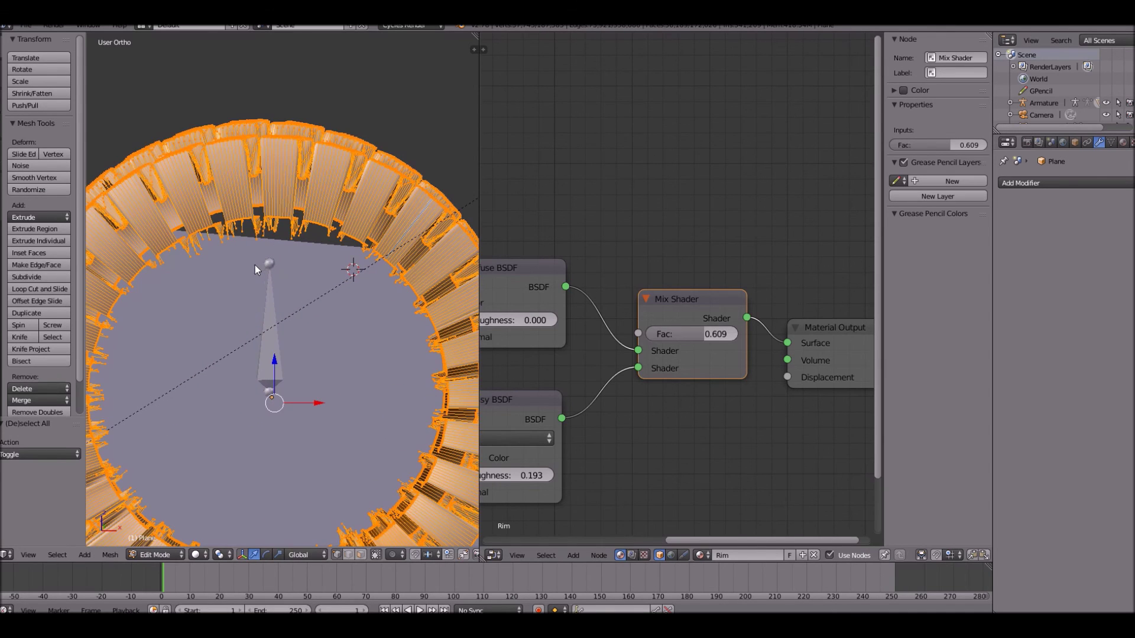
pyautogui.scroll(-2, 254, 265)
pyautogui.press('a')
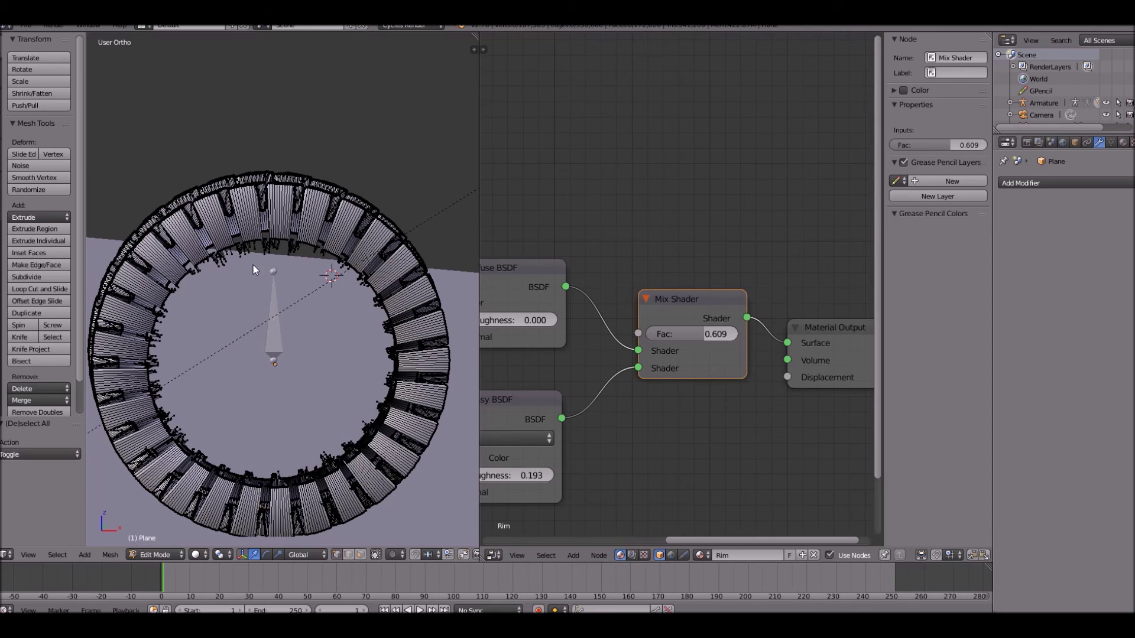
pyautogui.hotkey('alt', 'h')
pyautogui.press('a')
pyautogui.scroll(-2, 207, 470)
pyautogui.press('l')
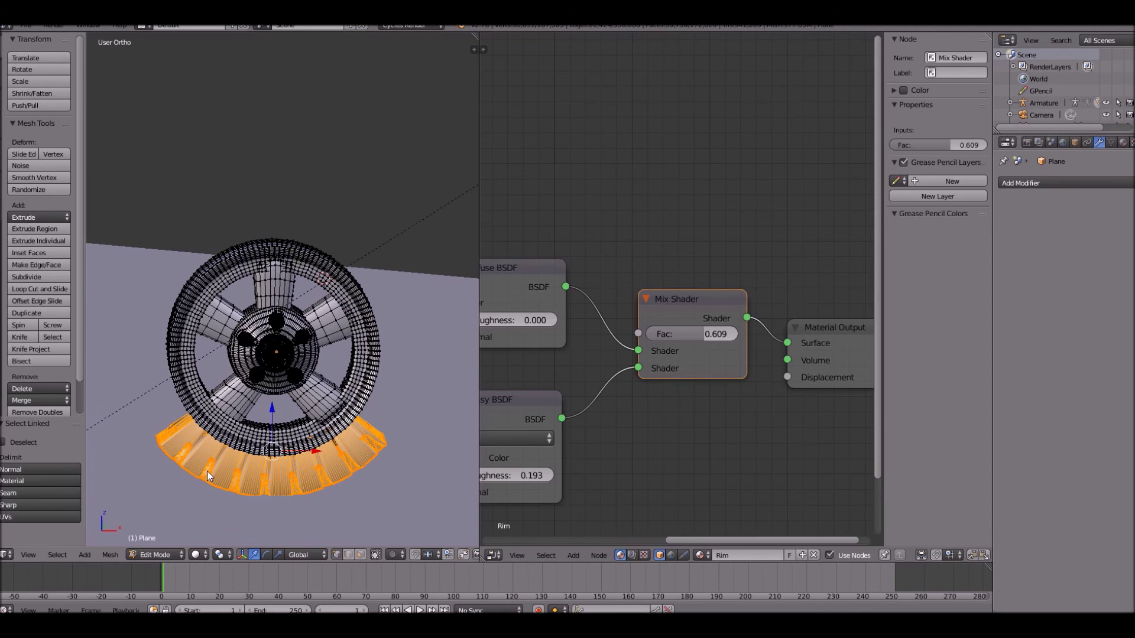
pyautogui.press('h')
# Add two adjacent lengthwise loop cuts, without sliding them, along the middle of the rim's upper-right spoke
pyautogui.scroll(5, 214, 474)
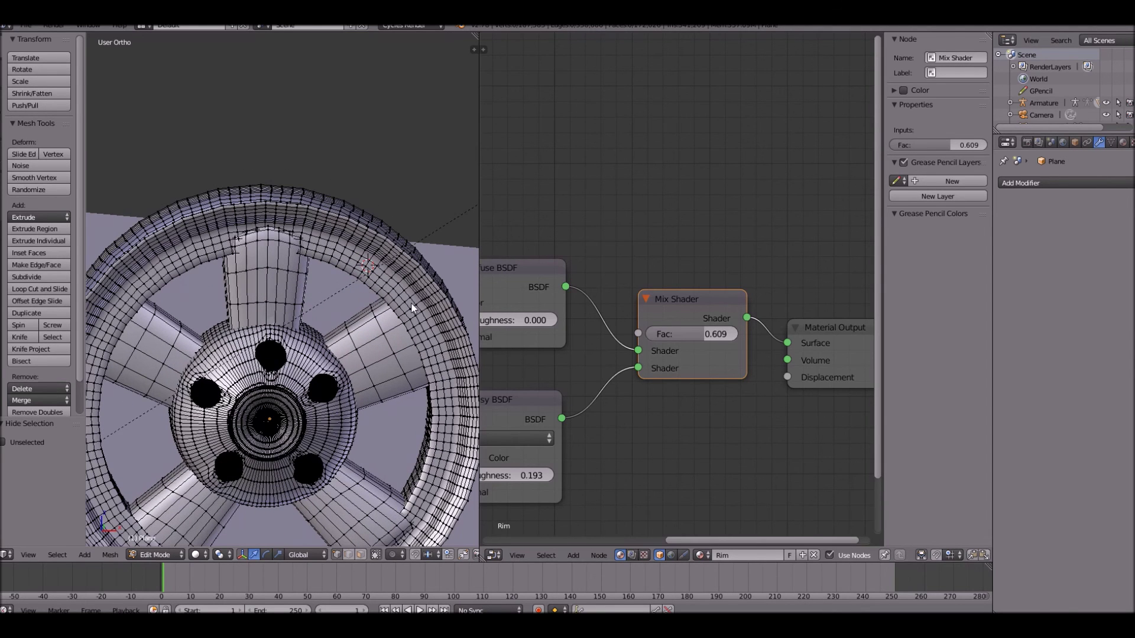
pyautogui.keyDown('shift'); pyautogui.moveTo(414, 308); pyautogui.dragTo(371, 282, button='middle'); pyautogui.keyUp('shift')
pyautogui.scroll(2, 365, 326)
pyautogui.hotkey('ctrl', 'r')
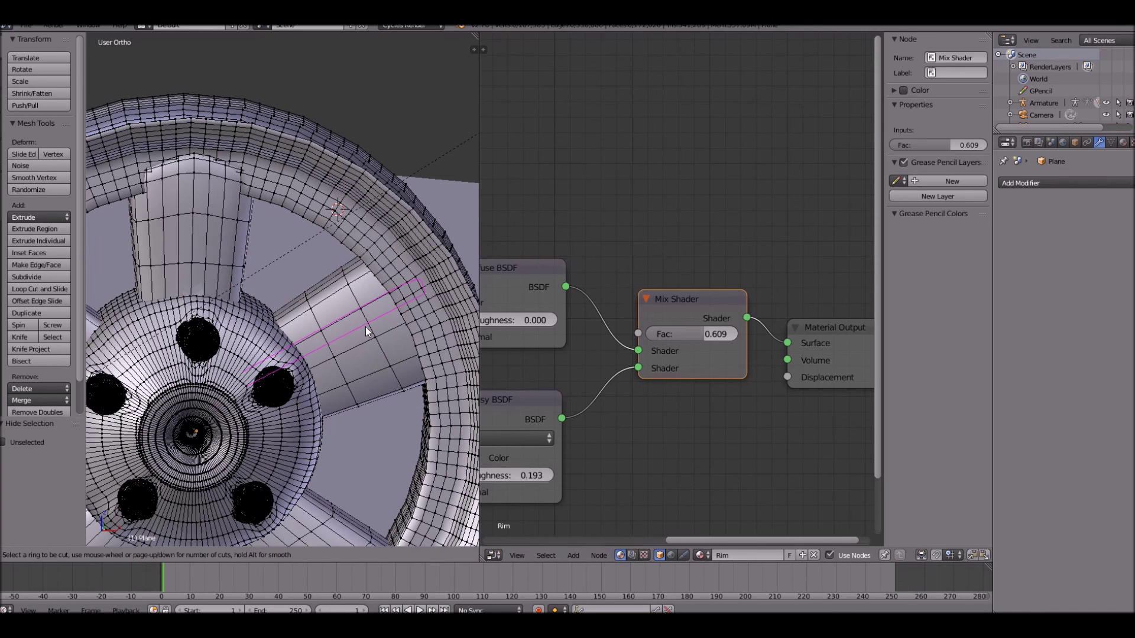
pyautogui.click(370, 330)
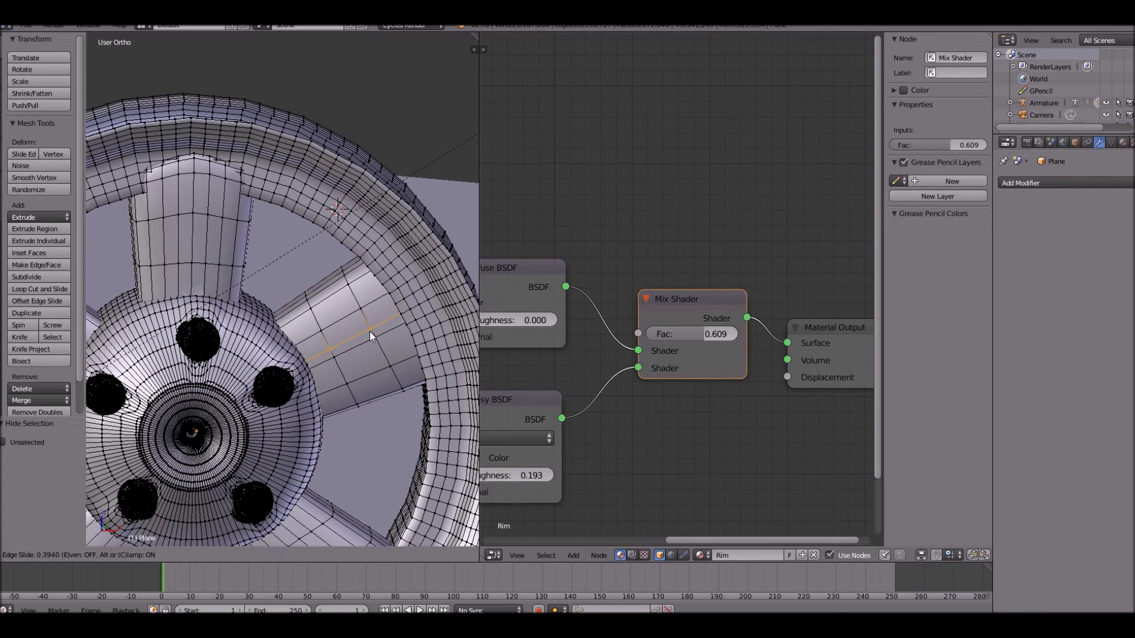
pyautogui.rightClick(370, 331)
pyautogui.hotkey('ctrl', 'r')
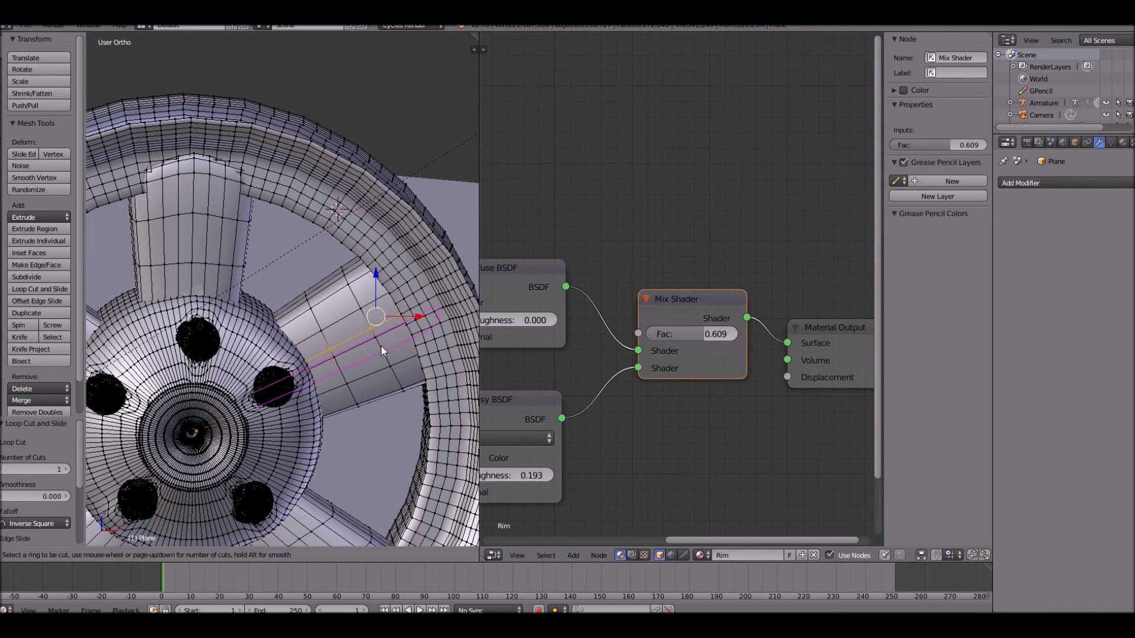
pyautogui.click(380, 345)
pyautogui.rightClick(381, 346)
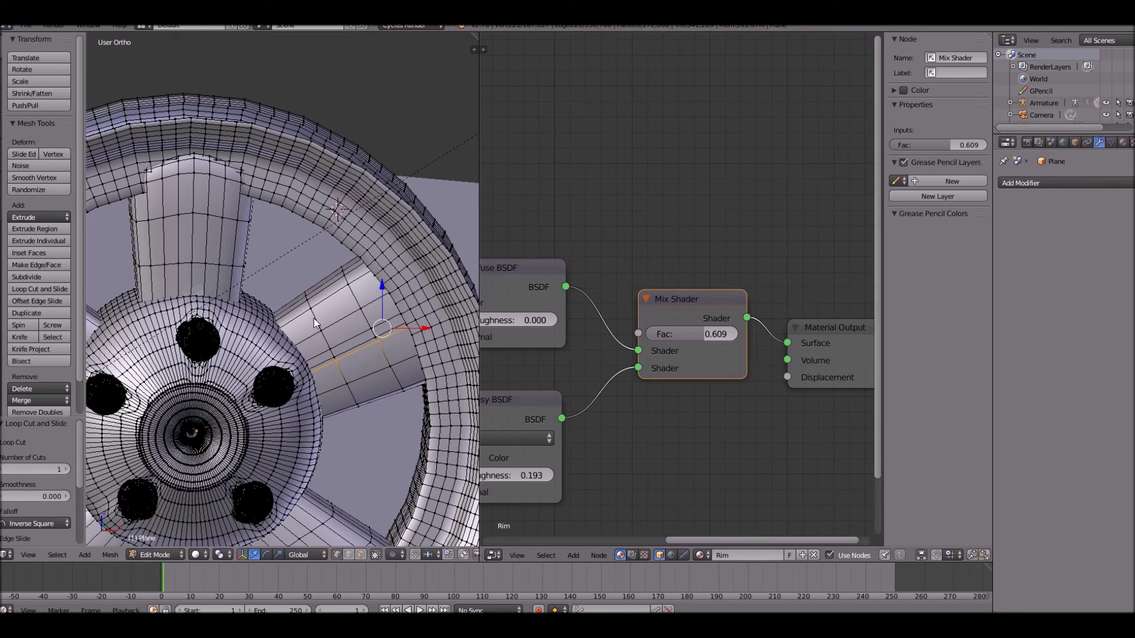
# Add a crosswise loop cut near the outer end of the rim's top spoke and a lengthwise one along its middle
pyautogui.hotkey('ctrl', 'r')
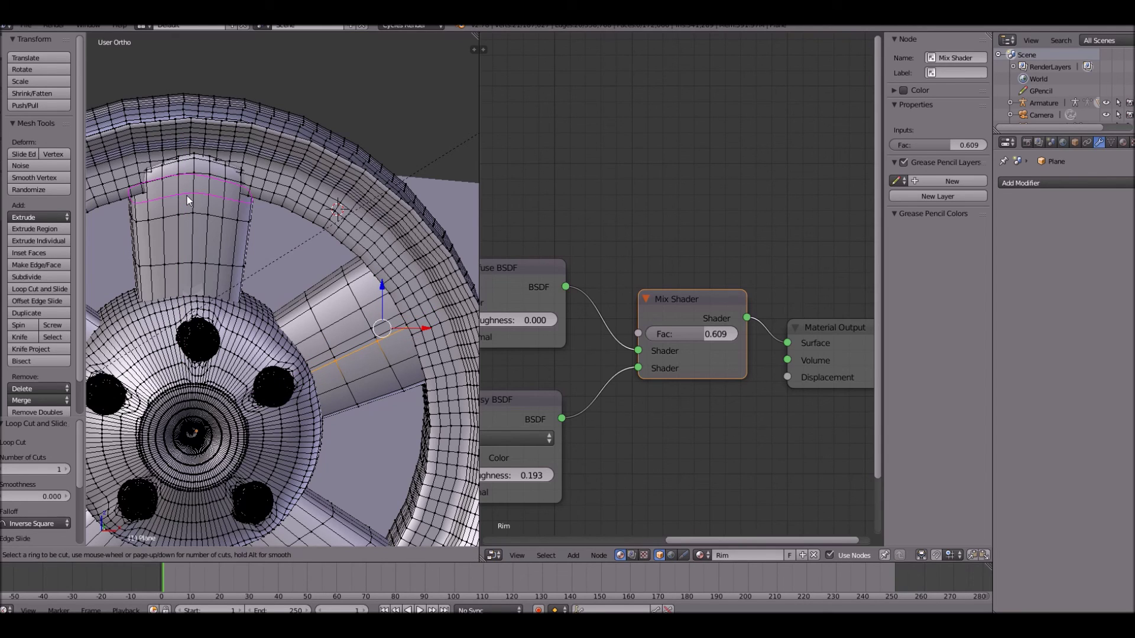
pyautogui.click(187, 196)
pyautogui.rightClick(192, 210)
pyautogui.hotkey('ctrl', 'r')
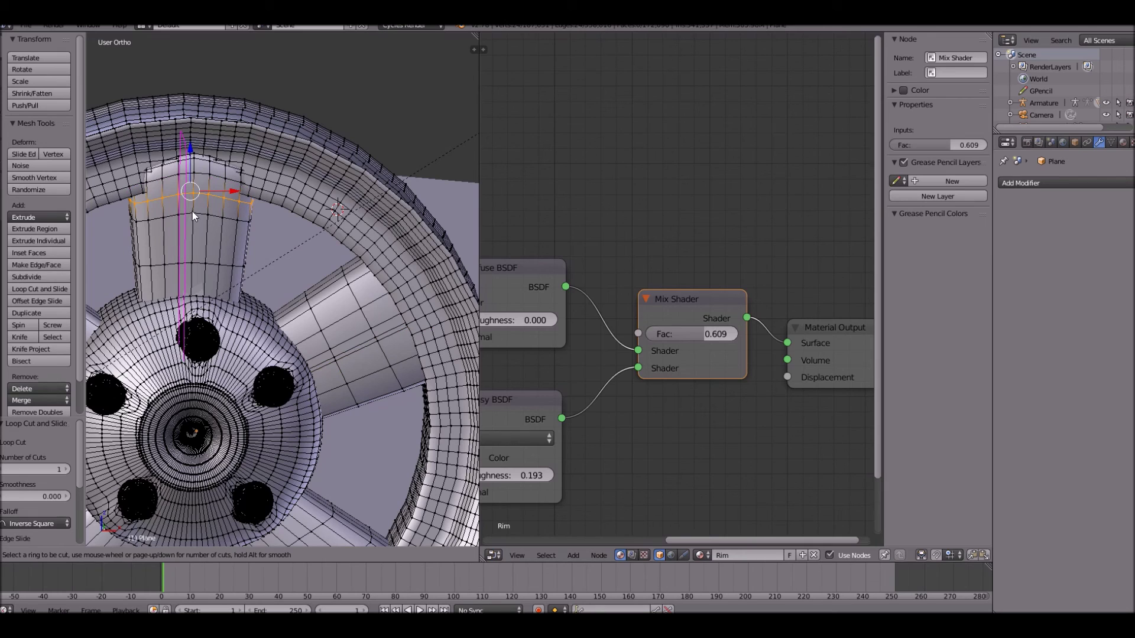
pyautogui.click(193, 212)
pyautogui.rightClick(201, 211)
pyautogui.keyDown('shift'); pyautogui.moveTo(201, 211); pyautogui.dragTo(191, 63, button='middle'); pyautogui.keyUp('shift')
# Add a centred lengthwise loop cut to each of the rim's lower-right, lower-left and upper-left spokes
pyautogui.hotkey('ctrl', 'r')
pyautogui.click(318, 424)
pyautogui.rightClick(318, 424)
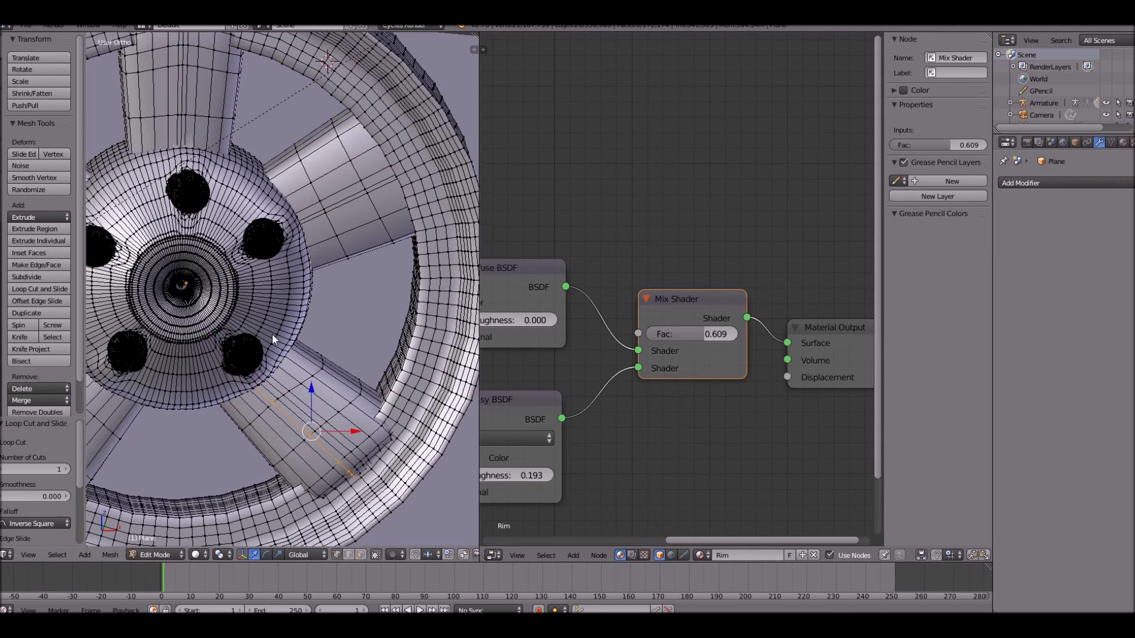
pyautogui.keyDown('shift'); pyautogui.moveTo(272, 334); pyautogui.dragTo(390, 309, button='middle'); pyautogui.keyUp('shift')
pyautogui.hotkey('ctrl', 'r')
pyautogui.click(205, 386)
pyautogui.rightClick(206, 386)
pyautogui.hotkey('ctrl', 'r')
pyautogui.click(143, 190)
pyautogui.rightClick(158, 172)
pyautogui.hotkey('ctrl', 'r')
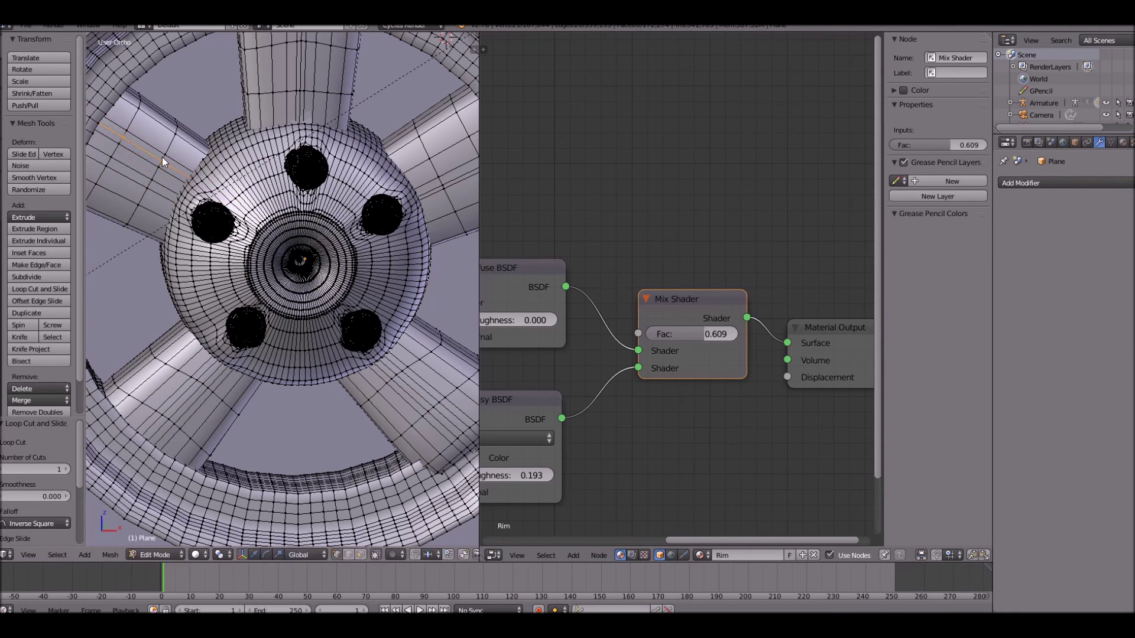
pyautogui.rightClick(162, 157)
# Switch to face selection and select the narrow middle face strips along the upper-left and top spokes
pyautogui.hotkey('ctrl', 'Tab')
pyautogui.press('3')
pyautogui.rightClick(109, 140)
pyautogui.keyDown('ctrl'); pyautogui.rightClick(172, 177); pyautogui.keyUp('ctrl')
pyautogui.keyDown('shift'); pyautogui.moveTo(237, 101); pyautogui.dragTo(220, 176, button='middle'); pyautogui.keyUp('shift')
pyautogui.press('c')
pyautogui.moveTo(286, 71); pyautogui.dragTo(285, 165)
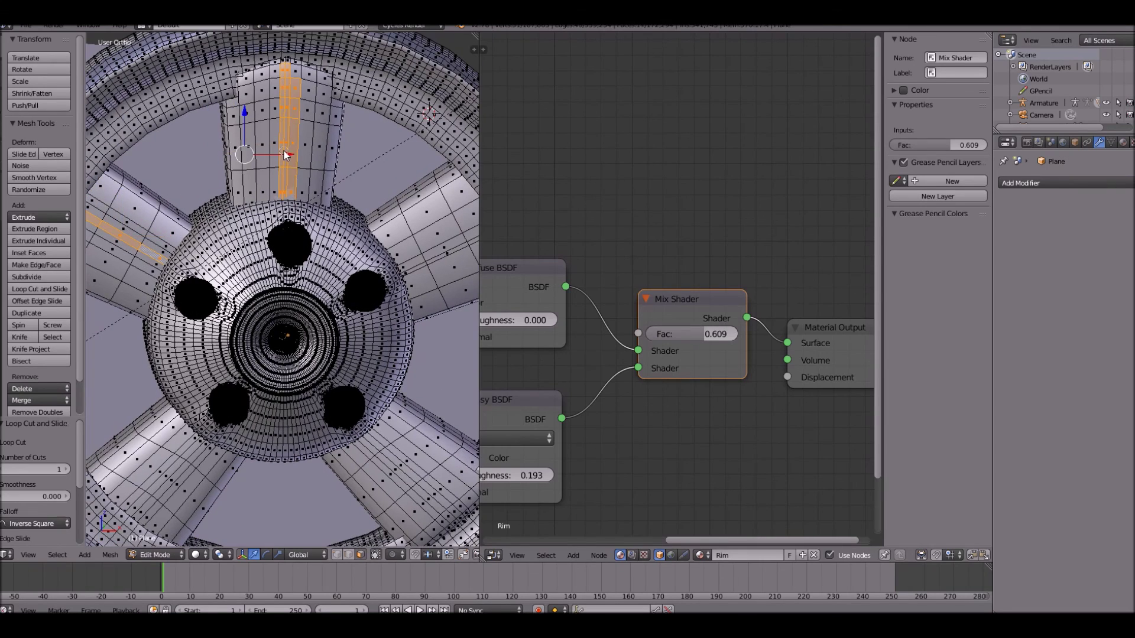
pyautogui.rightClick(285, 182)
# Extend the selection with the middle face strips of the upper-right, lower-right and lower-left spokes
pyautogui.keyDown('shift'); pyautogui.moveTo(283, 178); pyautogui.dragTo(155, 165, button='middle'); pyautogui.keyUp('shift')
pyautogui.press('c')
pyautogui.moveTo(370, 180); pyautogui.dragTo(304, 221)
pyautogui.moveTo(304, 221); pyautogui.dragTo(360, 201, button='middle')
pyautogui.moveTo(271, 445); pyautogui.dragTo(313, 485)
pyautogui.rightClick(313, 485)
pyautogui.keyDown('shift'); pyautogui.moveTo(272, 446); pyautogui.dragTo(476, 389, button='middle'); pyautogui.keyUp('shift')
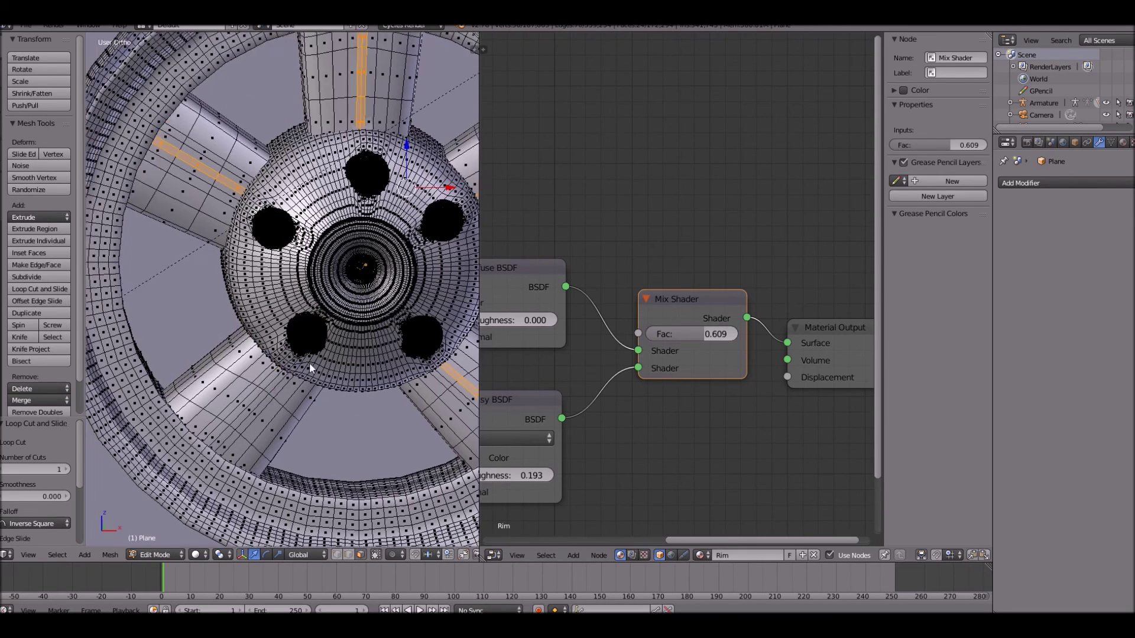
pyautogui.keyDown('shift'); pyautogui.scroll(-1, 309, 366); pyautogui.keyUp('shift')
pyautogui.keyDown('alt'); pyautogui.keyDown('shift'); pyautogui.rightClick(216, 429); pyautogui.keyUp('shift'); pyautogui.keyUp('alt')
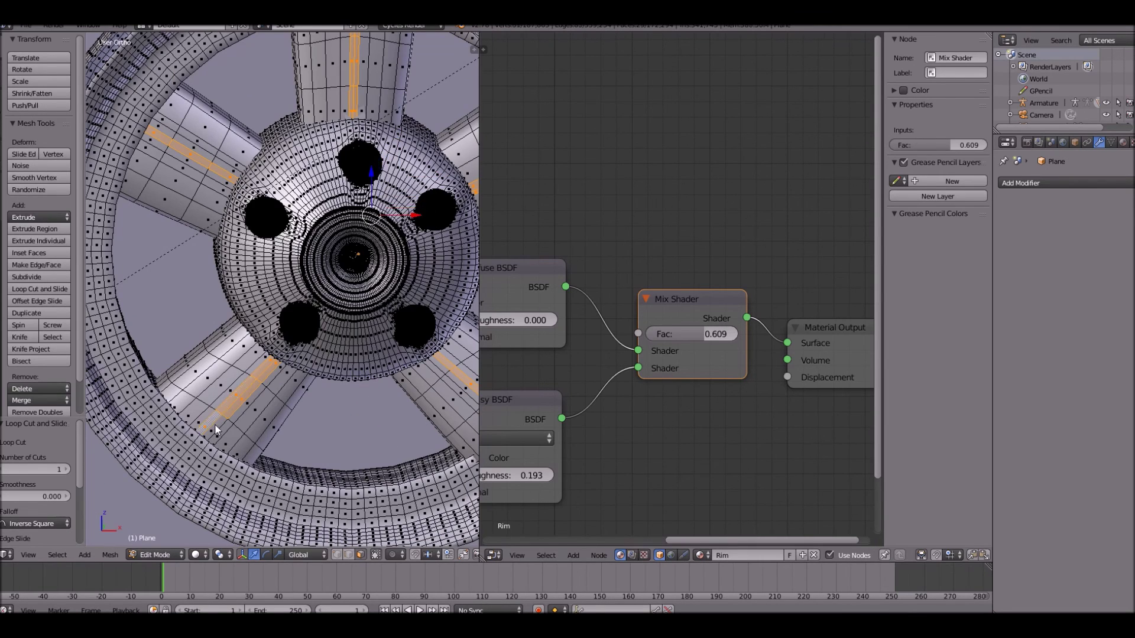
pyautogui.scroll(-5, 207, 417)
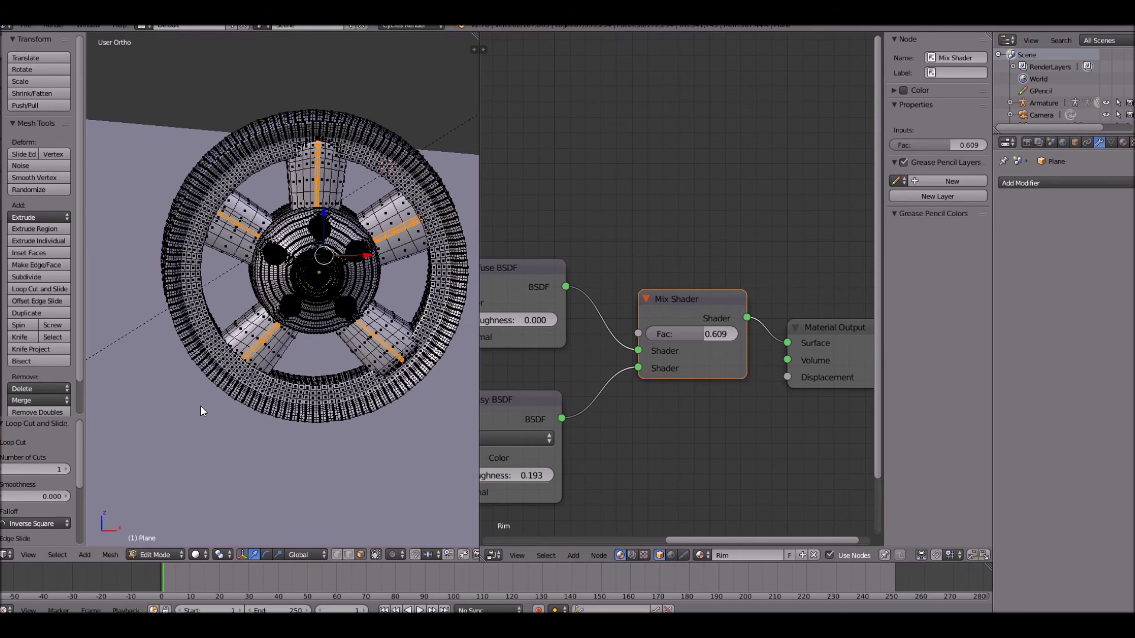
# Extrude the selected middle face strips of the five spokes by about -0.046 along their normal and return to object mode to check the shape
pyautogui.moveTo(329, 340); pyautogui.dragTo(286, 365, button='middle')
pyautogui.press('e')
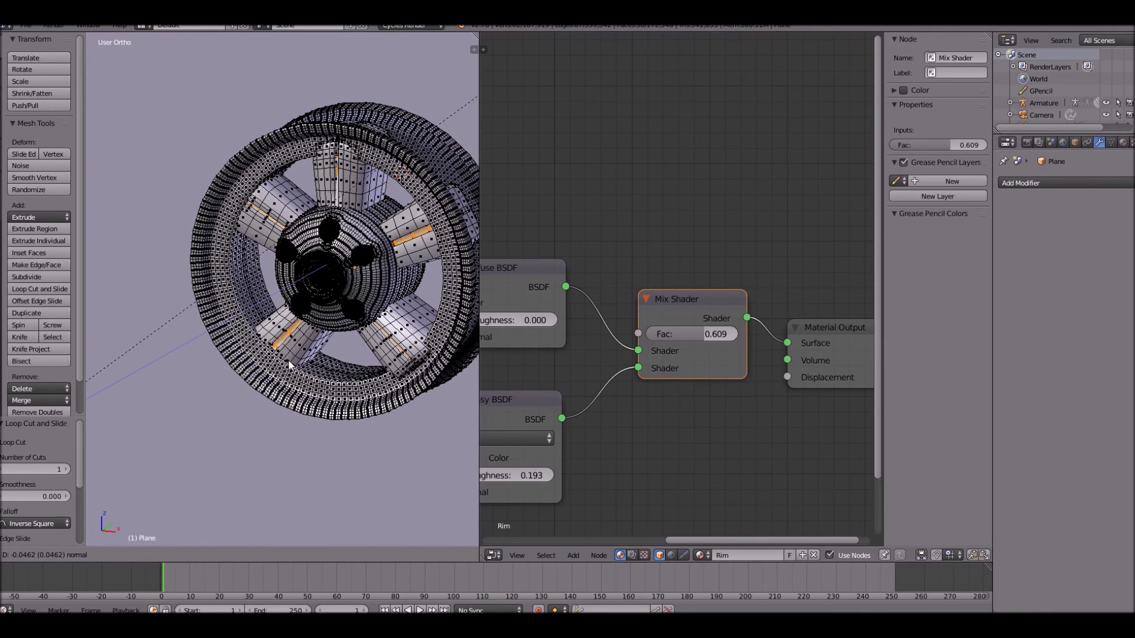
pyautogui.click(290, 365)
pyautogui.press('Tab')
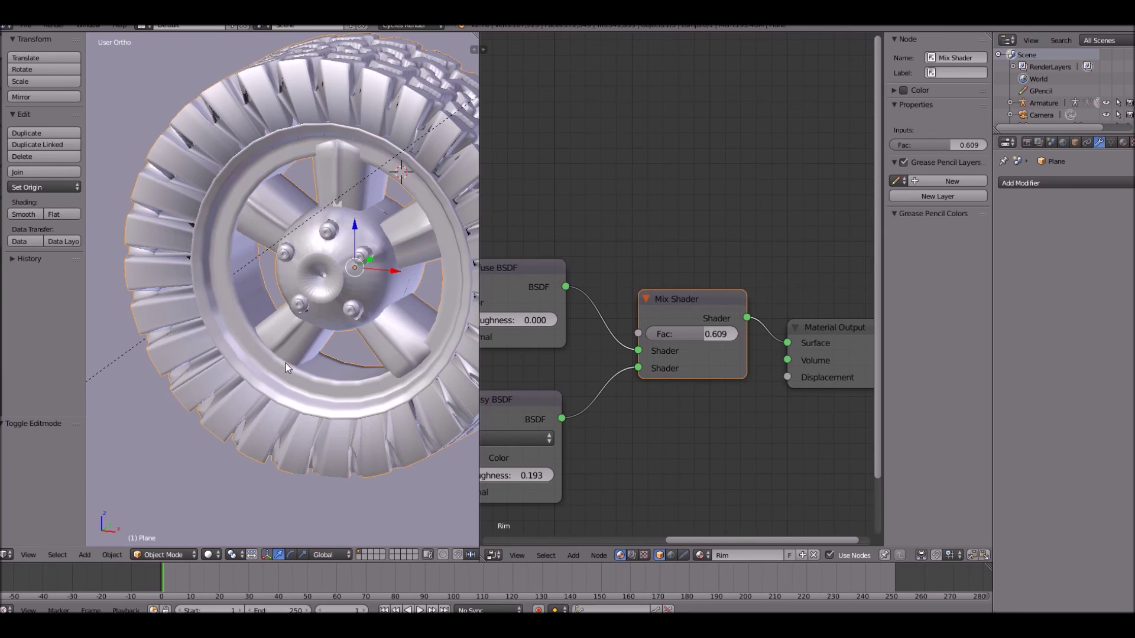
pyautogui.scroll(-2, 287, 367)
# Return to mesh editing, move the extruded spoke strips about 0.046 along the wheel's axle direction, and leave edit mode
pyautogui.press('Tab')
pyautogui.moveTo(317, 316); pyautogui.dragTo(366, 278, button='middle')
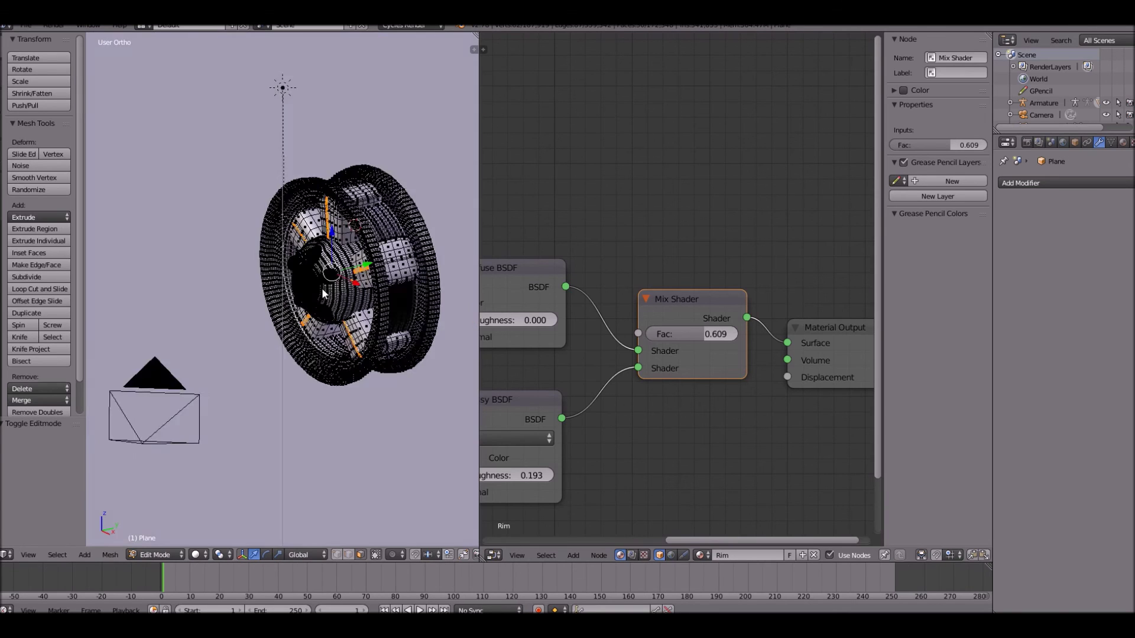
pyautogui.scroll(2, 379, 269)
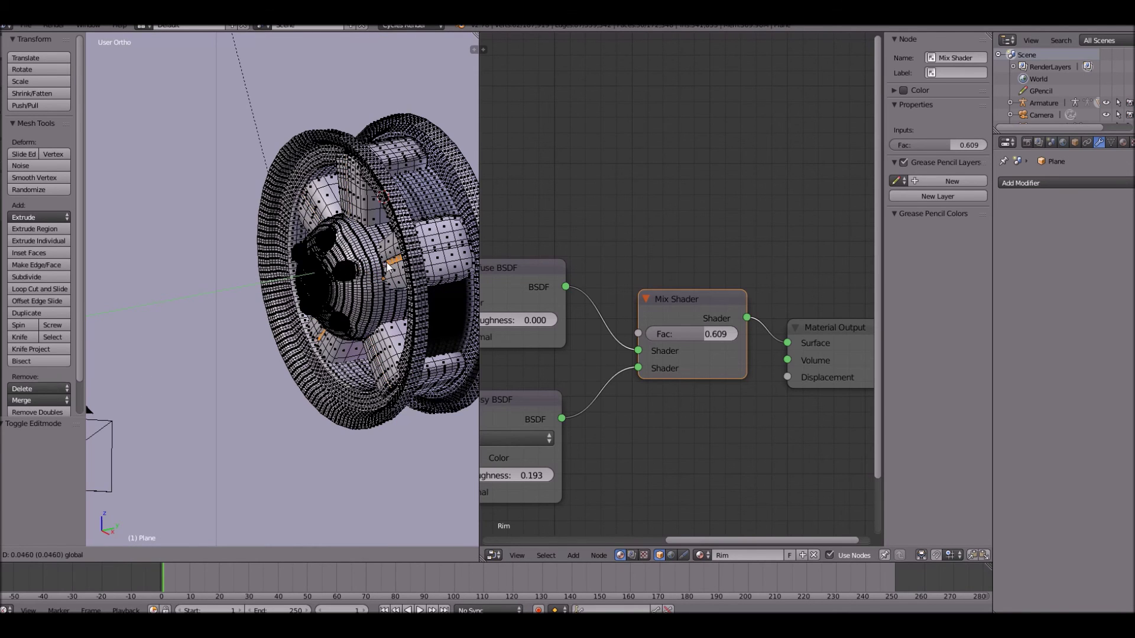
pyautogui.press('Tab')
pyautogui.scroll(1, 387, 267)
pyautogui.scroll(-2, 386, 263)
pyautogui.moveTo(386, 263); pyautogui.dragTo(37, 241, button='middle')
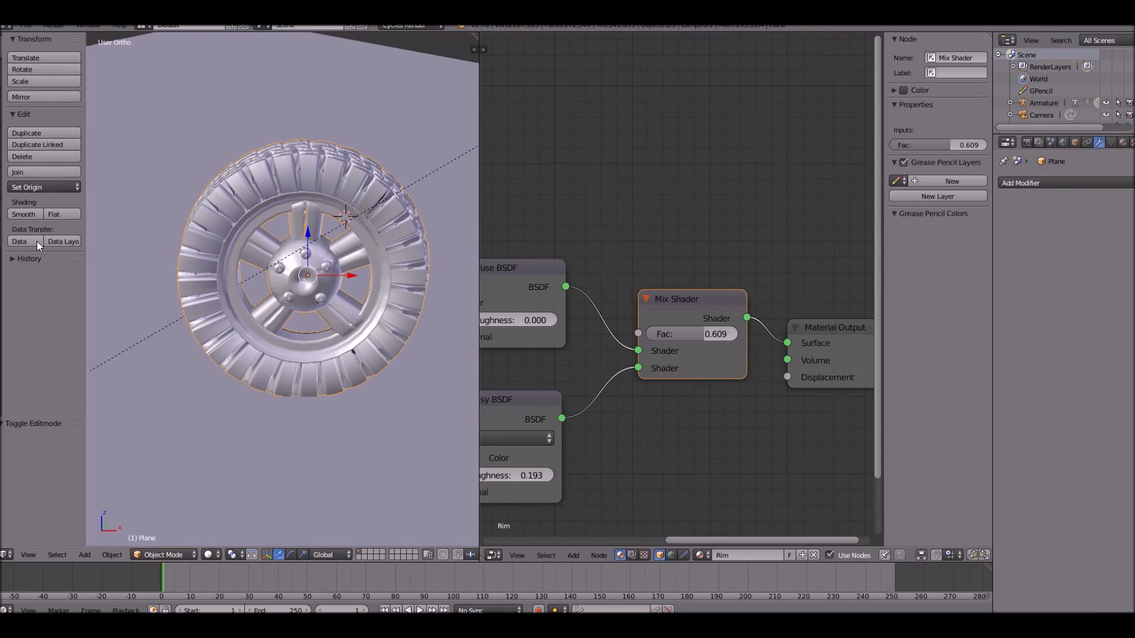
pyautogui.scroll(-4, 185, 243)
pyautogui.scroll(4, 242, 256)
# Switch to the camera view, deselect everything, render the wheel and inspect the rim's spokes in the result
pyautogui.press('KP_0')
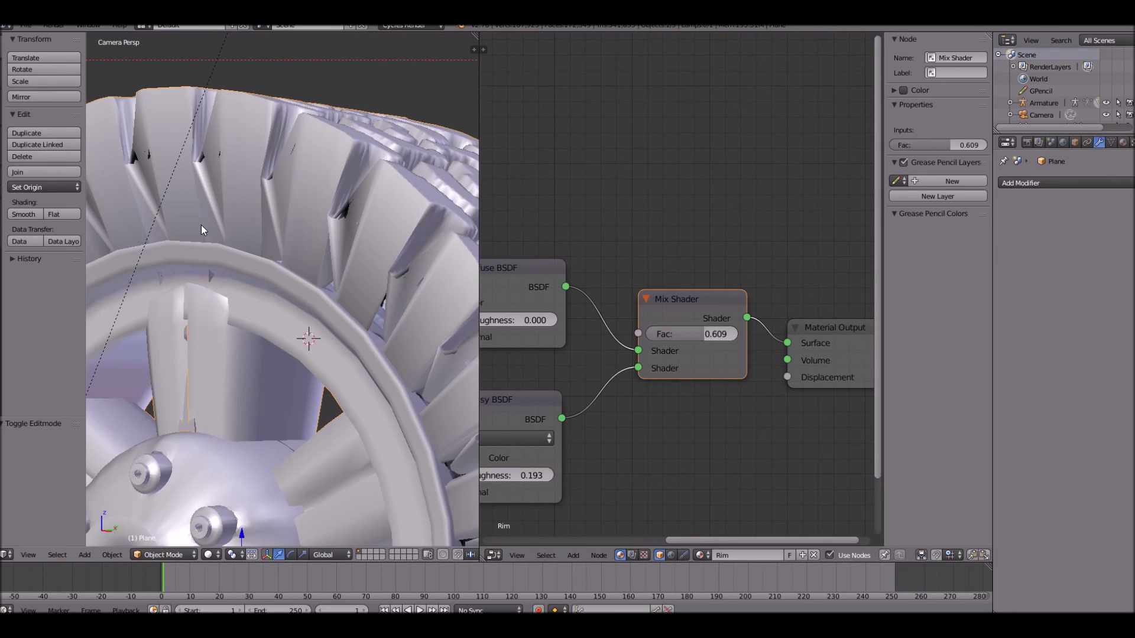
pyautogui.scroll(-7, 200, 224)
pyautogui.keyDown('shift'); pyautogui.moveTo(189, 218); pyautogui.dragTo(229, 200, button='middle'); pyautogui.keyUp('shift')
pyautogui.press('a')
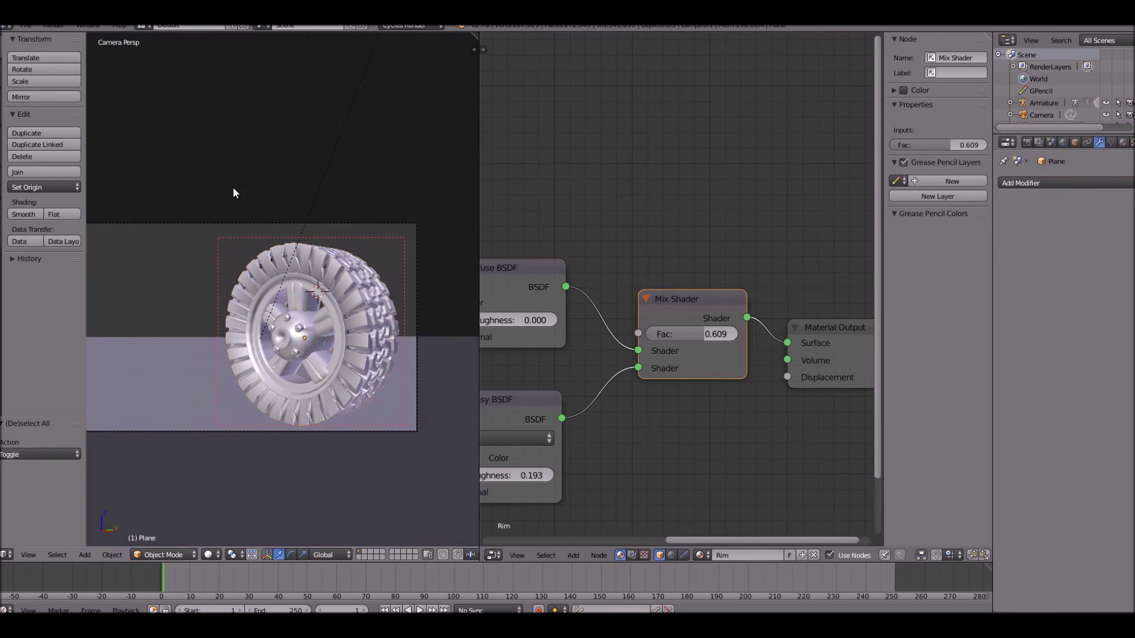
pyautogui.press('F12')
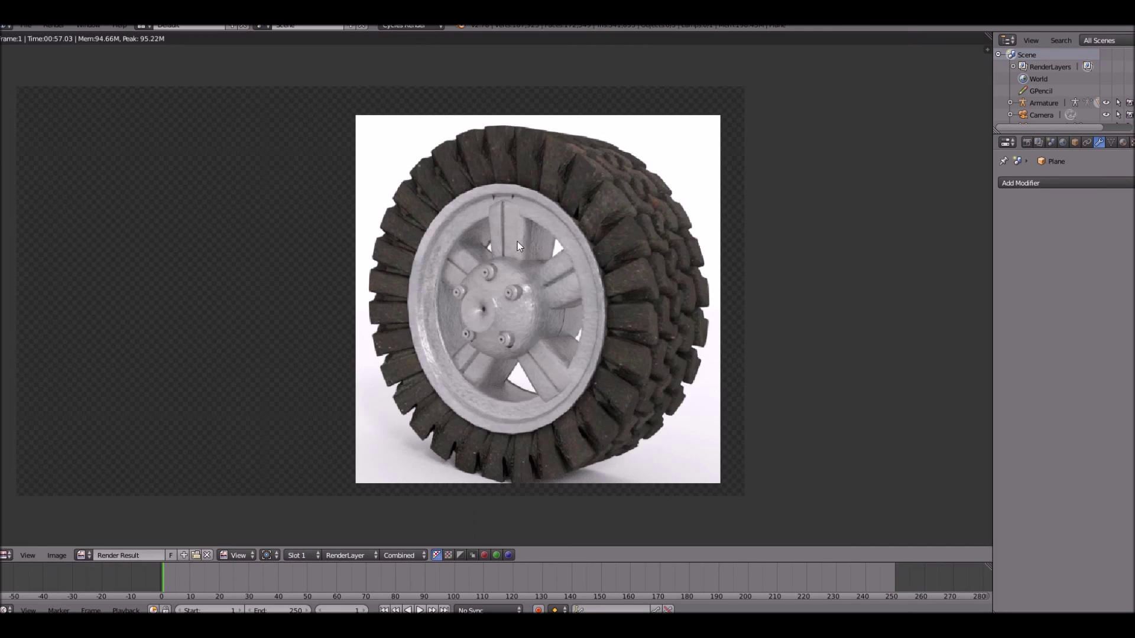
pyautogui.scroll(3, 517, 241)
pyautogui.scroll(-4, 423, 288)
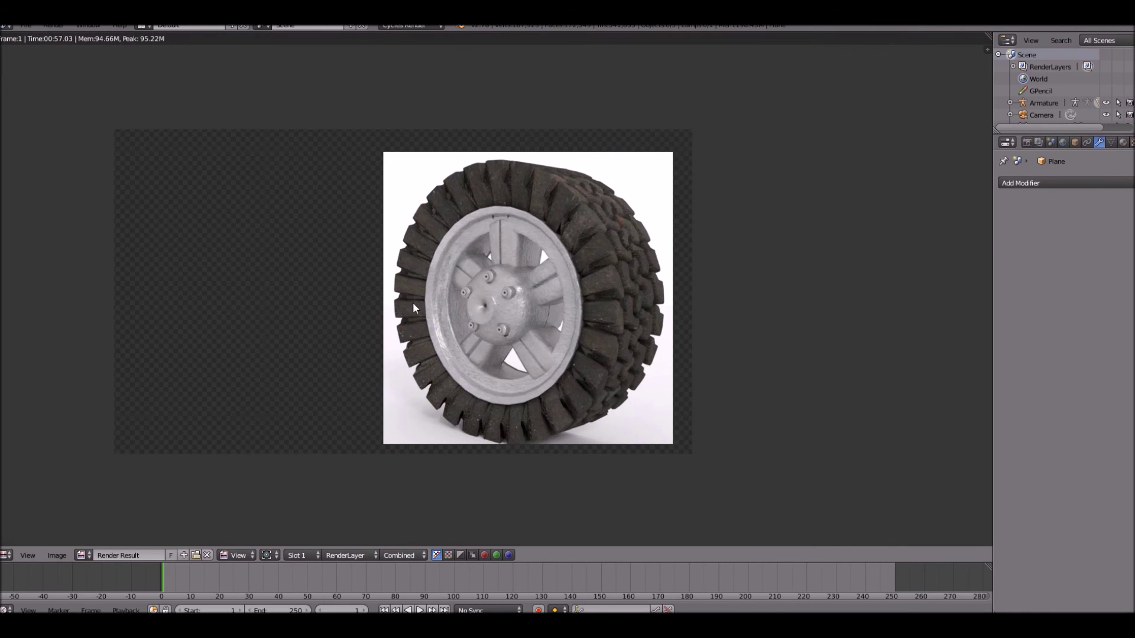
pyautogui.scroll(-2, 531, 301)
pyautogui.scroll(1, 565, 282)
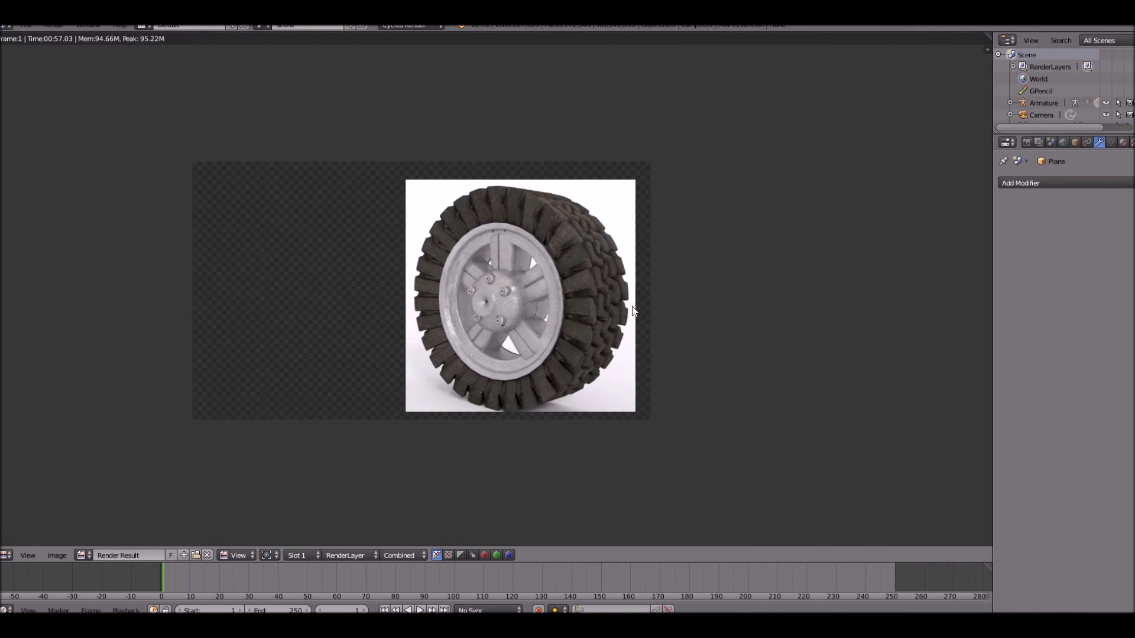